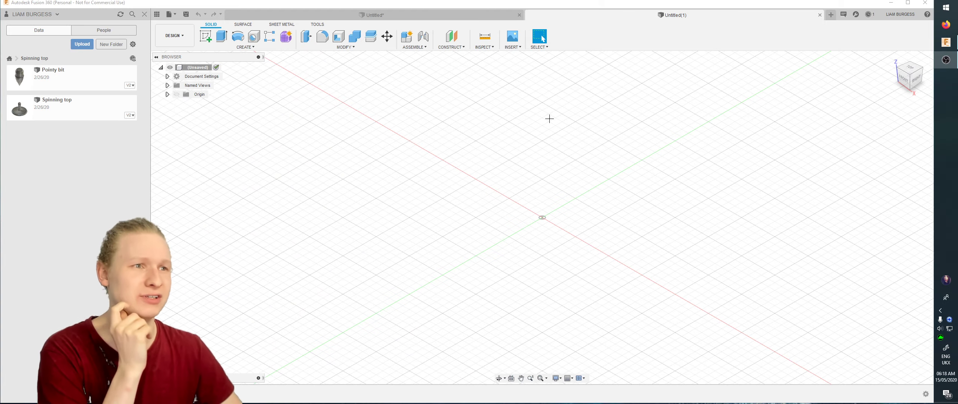
{"action": "middle_click_drag", "start_coordinate": [558, 150], "coordinate": [557, 240], "text": "shift"}
{"action": "left_click", "coordinate": [441, 17]}
{"action": "middle_click_drag", "start_coordinate": [605, 160], "coordinate": [595, 194], "text": "shift"}
{"action": "left_click", "coordinate": [657, 15]}
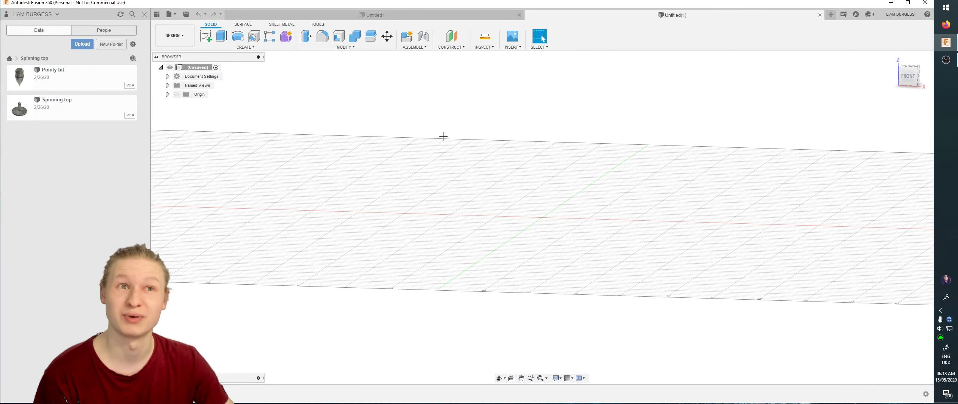
Start a new sketch on the front (XZ) origin plane.
{"action": "mouse_move", "coordinate": [536, 188]}
{"action": "middle_mouse_down", "text": "shift"}
{"action": "mouse_move", "coordinate": [524, 190]}
{"action": "mouse_move", "coordinate": [561, 201]}
{"action": "mouse_move", "coordinate": [616, 193]}
{"action": "mouse_move", "coordinate": [561, 187]}
{"action": "mouse_move", "coordinate": [577, 180]}
{"action": "mouse_move", "coordinate": [593, 201]}
{"action": "mouse_move", "coordinate": [567, 167]}
{"action": "middle_mouse_up", "text": "shift"}
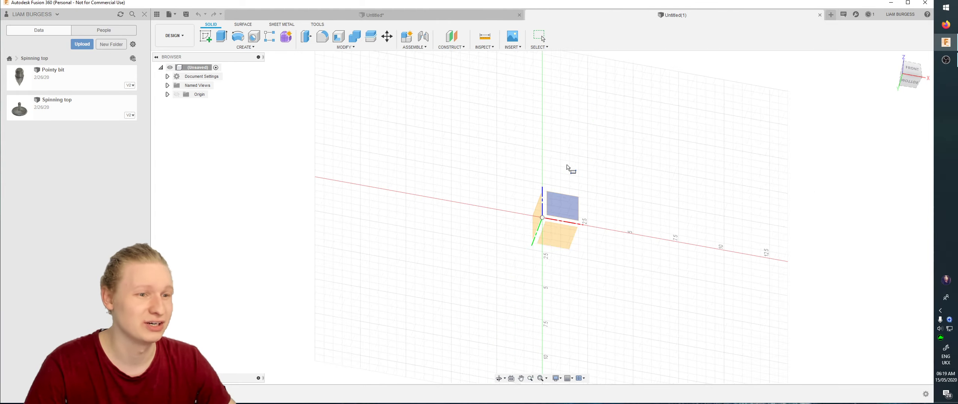
{"action": "left_click", "coordinate": [577, 228]}
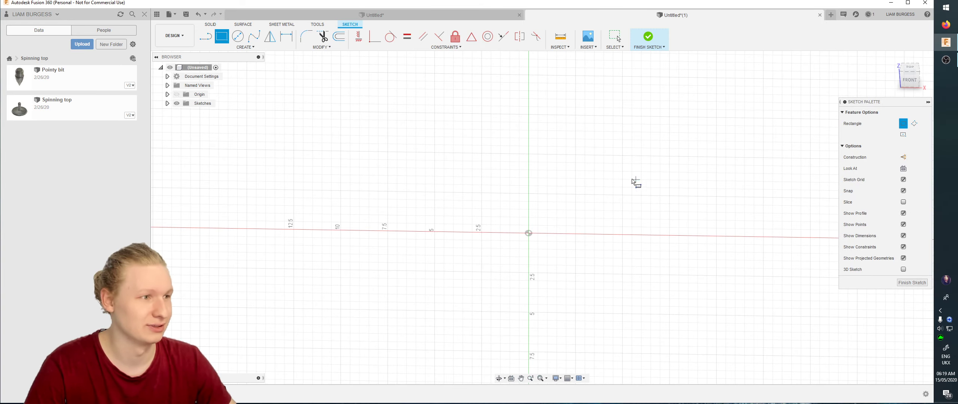
{"action": "mouse_move", "coordinate": [632, 181]}
{"action": "middle_mouse_down", "text": "shift"}
{"action": "mouse_move", "coordinate": [541, 213]}
{"action": "mouse_move", "coordinate": [217, 114]}
{"action": "middle_mouse_up", "text": "shift"}
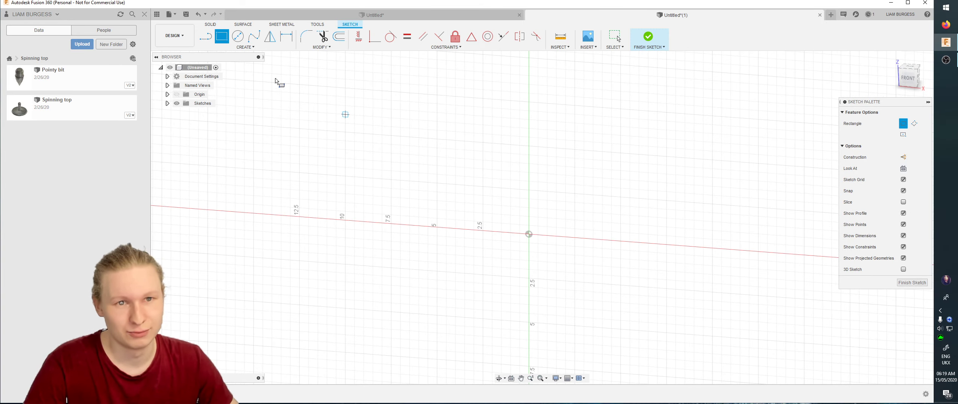
Draw a vertical 6 cm line upward from the origin as the spinning top's centre axis.
{"action": "key", "text": "l"}
{"action": "left_click", "coordinate": [908, 78]}
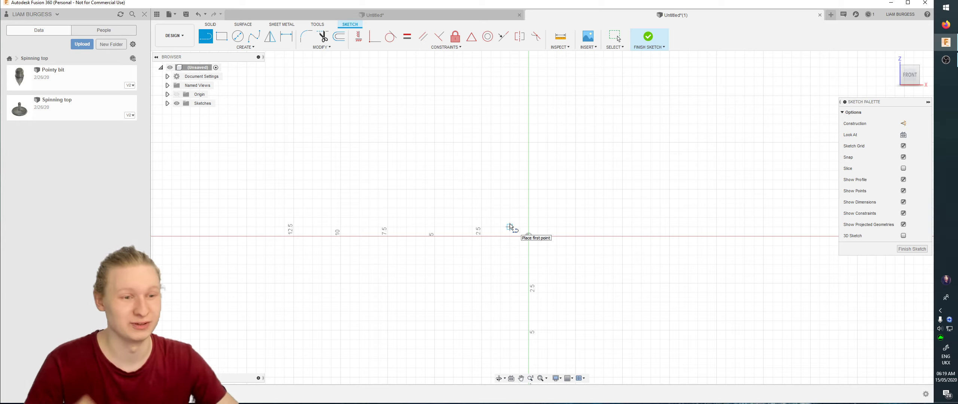
{"action": "left_click", "coordinate": [528, 236]}
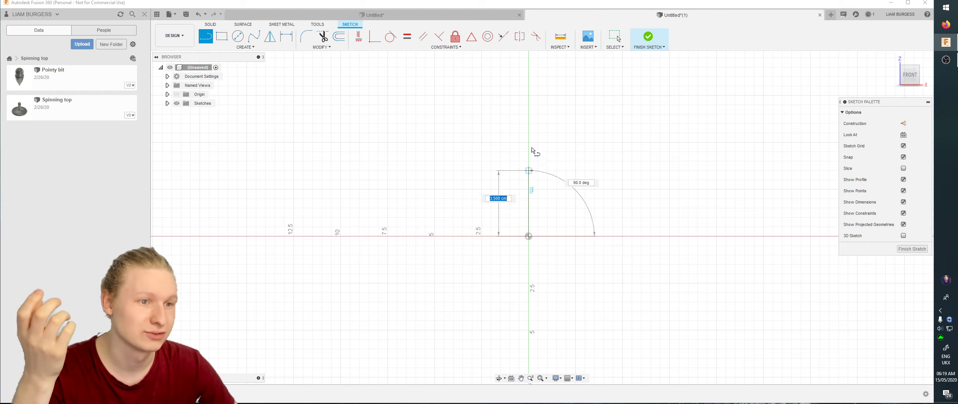
{"action": "middle_click_drag", "start_coordinate": [528, 116], "coordinate": [486, 223]}
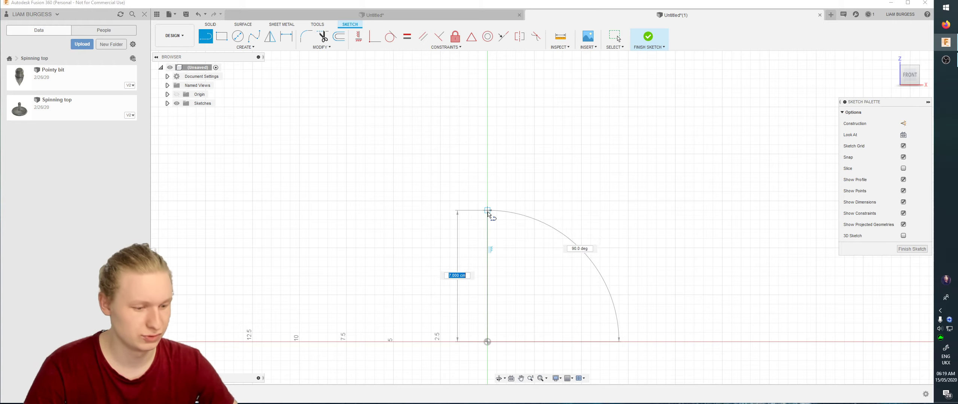
{"action": "key", "text": "Return"}
{"action": "key", "text": "Escape"}
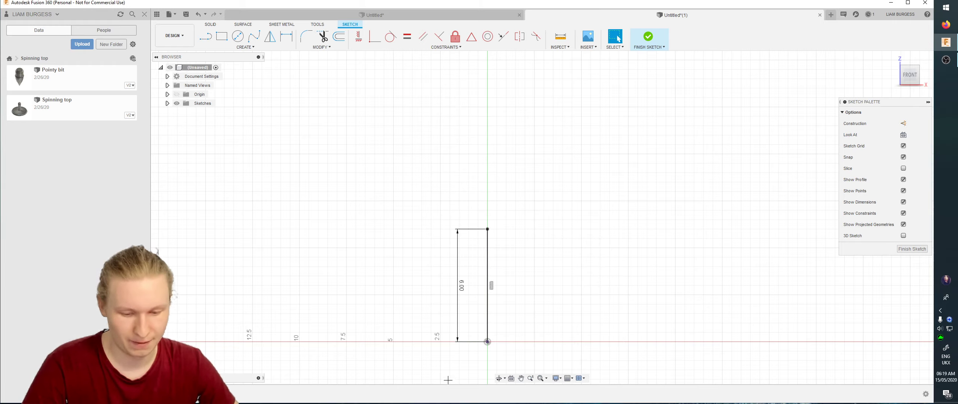
{"action": "key", "text": "l"}
{"action": "left_click", "coordinate": [488, 342]}
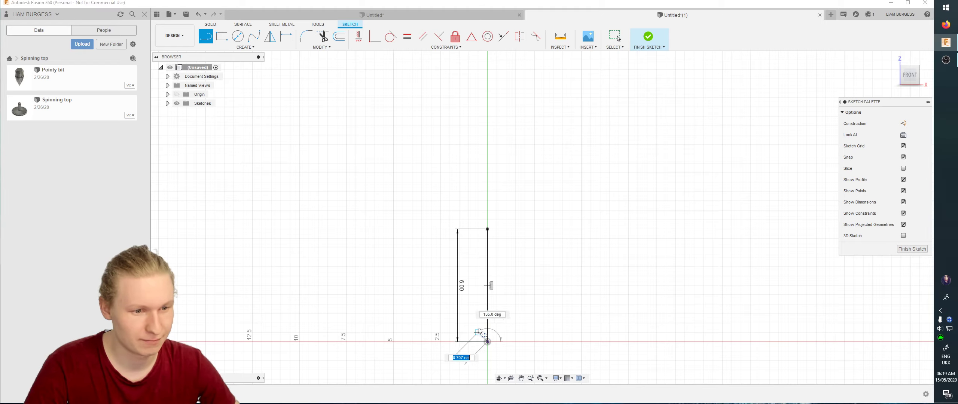
{"action": "key", "text": "Escape"}
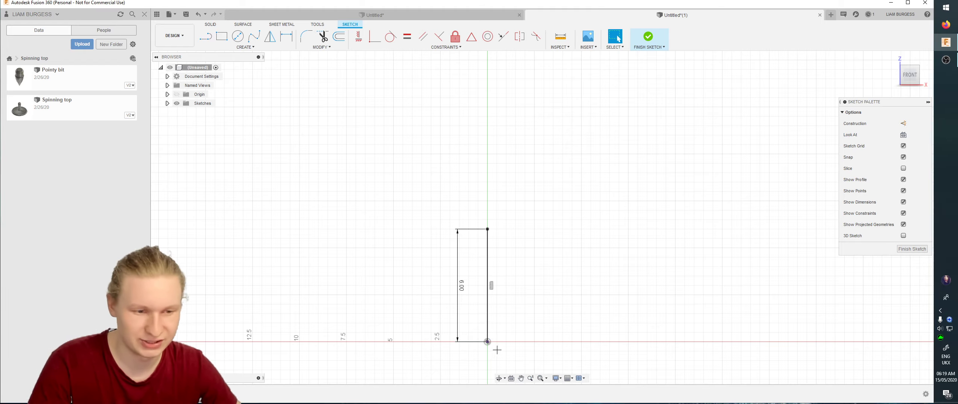
Sketch the half-profile of the tip and disc with connected lines from the origin, reaching about 5 cm outward and closing on the axis line.
{"action": "key", "text": "l"}
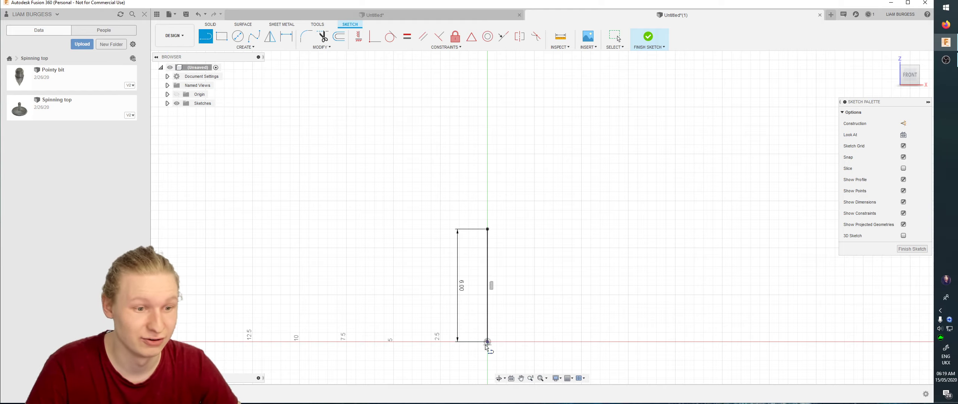
{"action": "left_click", "coordinate": [486, 341]}
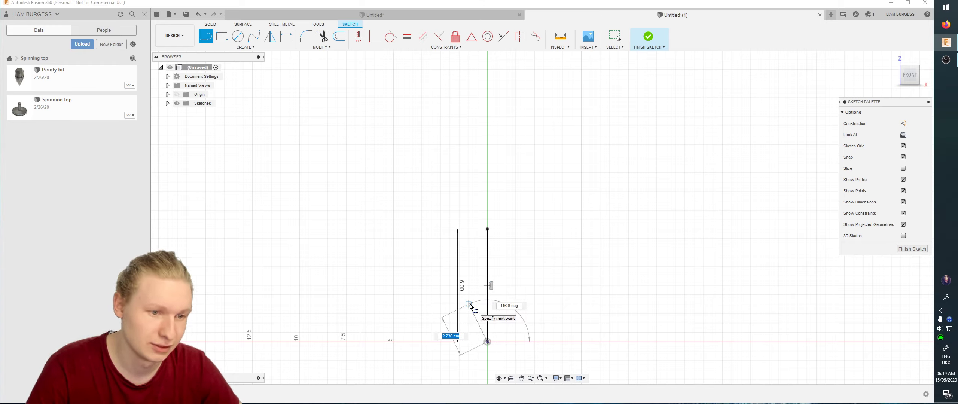
{"action": "left_click", "coordinate": [469, 304]}
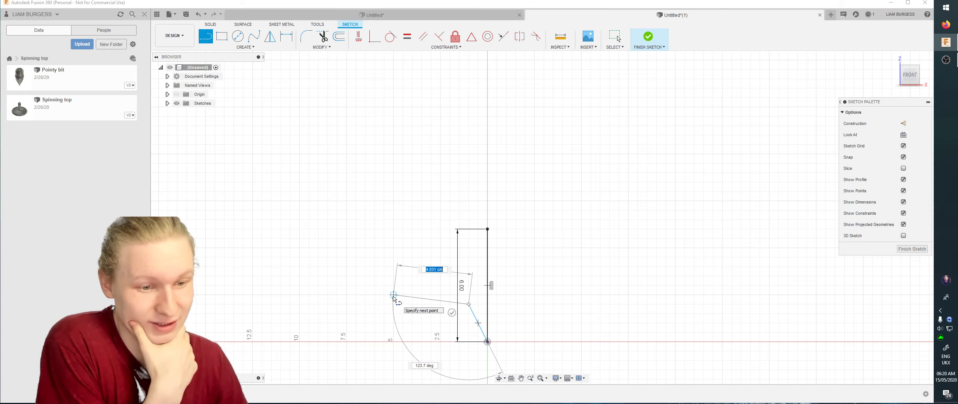
{"action": "left_click", "coordinate": [393, 296]}
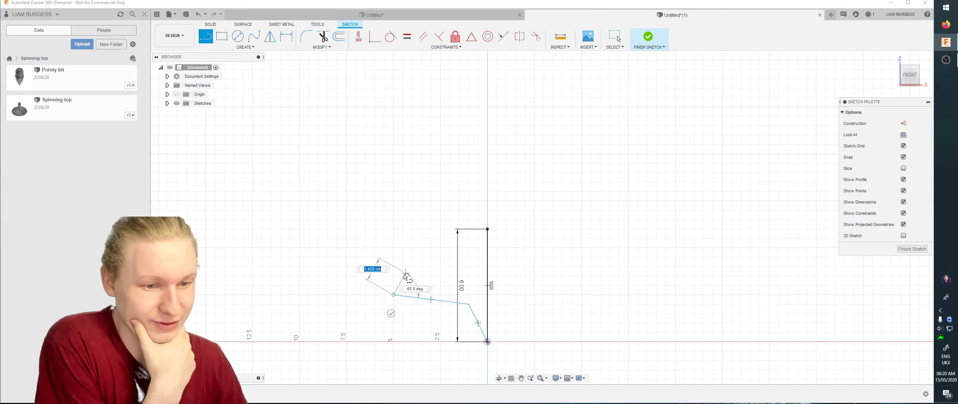
{"action": "left_click", "coordinate": [393, 277]}
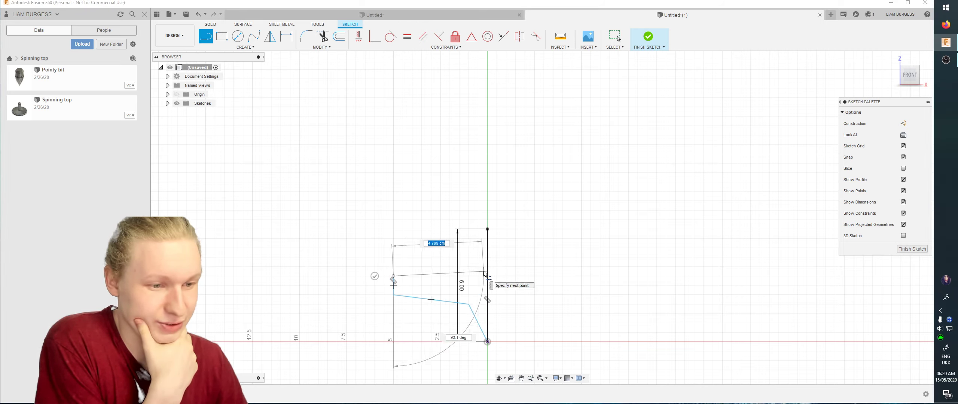
{"action": "left_click", "coordinate": [486, 271]}
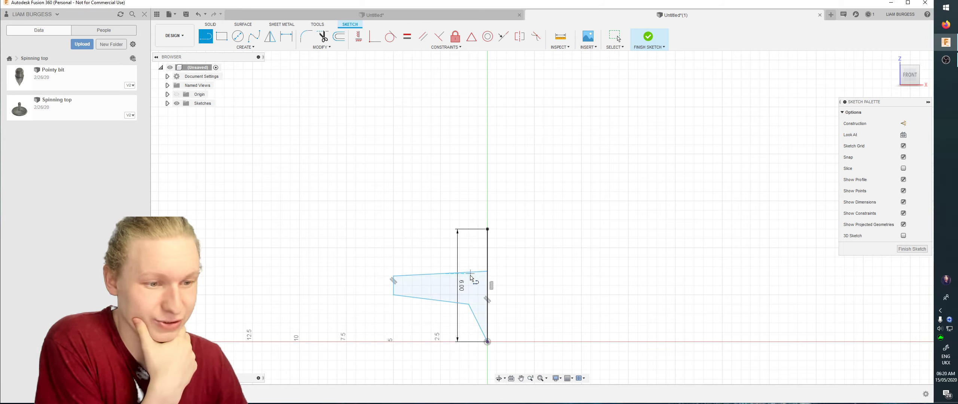
Outline the handle with a vertical line about 3.5 cm long from the profile's inner lower corner and a slanted line to the axis's upper end.
{"action": "left_click", "coordinate": [468, 303]}
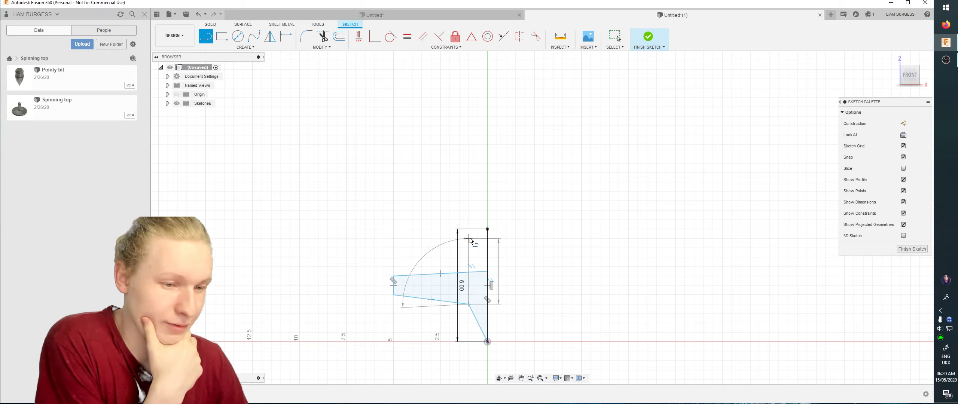
{"action": "left_click", "coordinate": [469, 238]}
{"action": "left_click", "coordinate": [487, 229]}
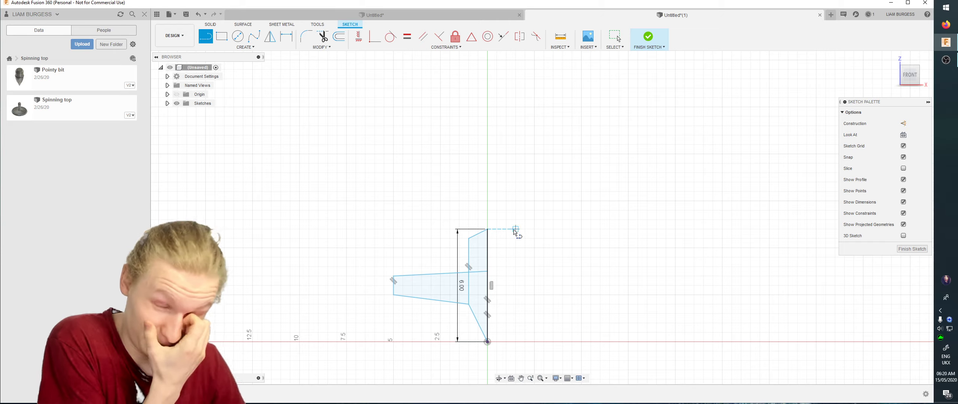
{"action": "key", "text": "Escape"}
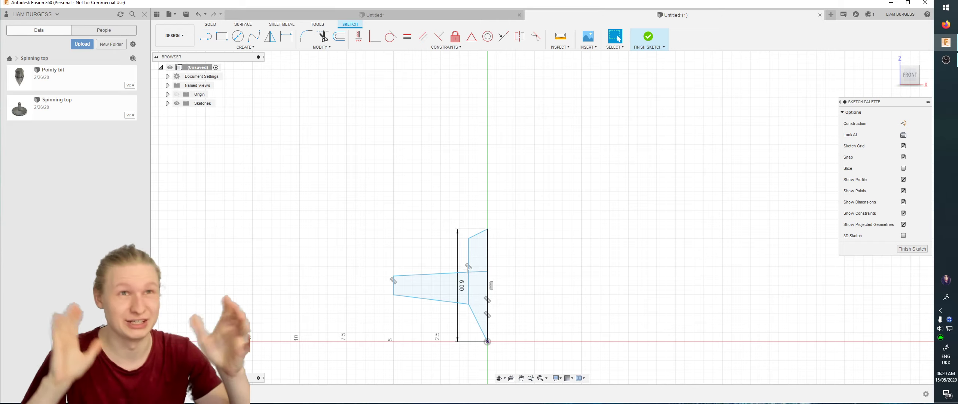
Try a freeform looping spline from the axis's upper end around the profile, and undo it.
{"action": "left_click", "coordinate": [251, 35]}
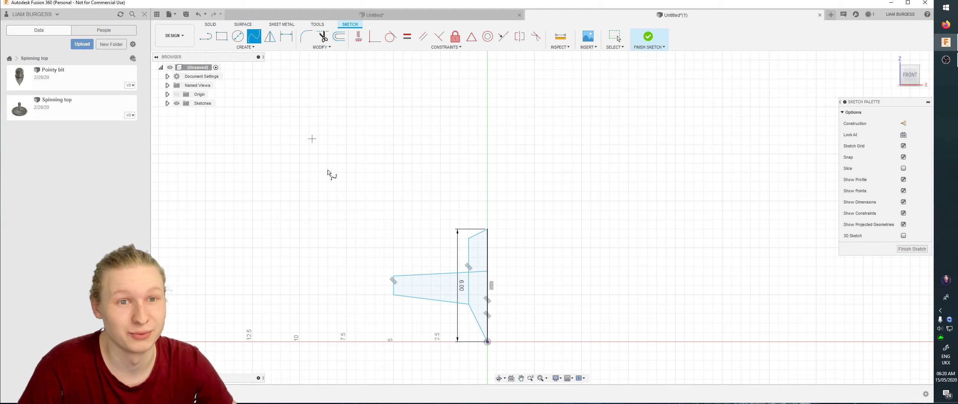
{"action": "left_click", "coordinate": [408, 257]}
{"action": "left_click", "coordinate": [280, 201]}
{"action": "left_click", "coordinate": [425, 212]}
{"action": "left_click", "coordinate": [332, 285]}
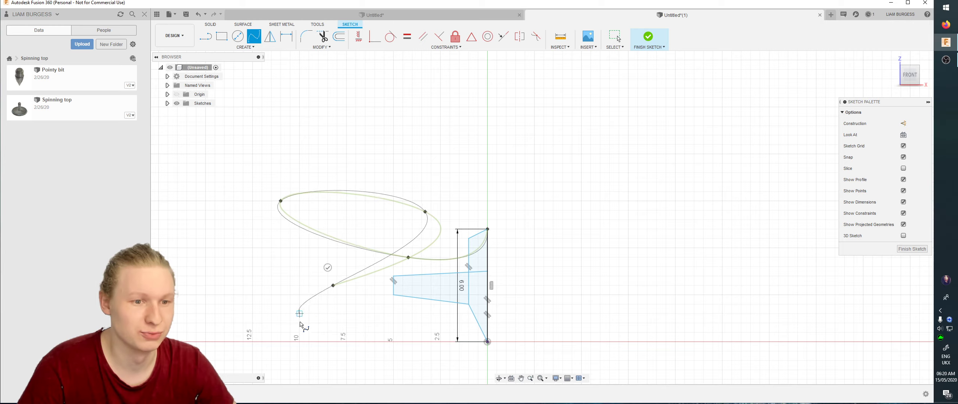
{"action": "left_click", "coordinate": [332, 377]}
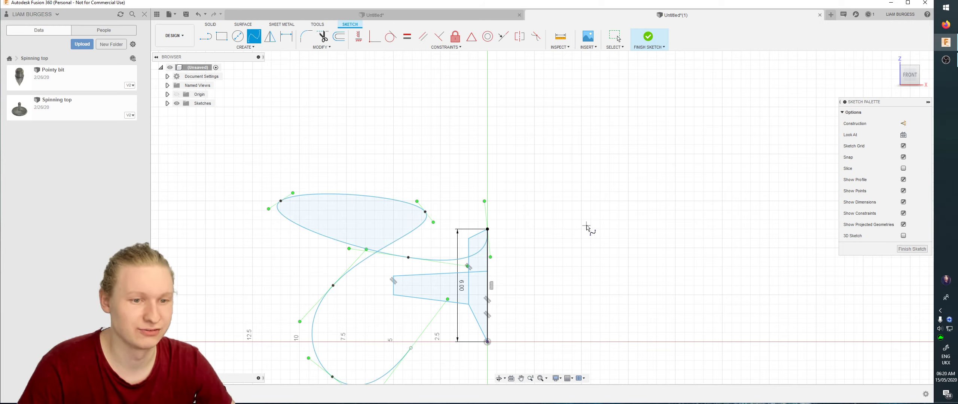
{"action": "key", "text": "Escape"}
{"action": "key", "text": "ctrl+z"}
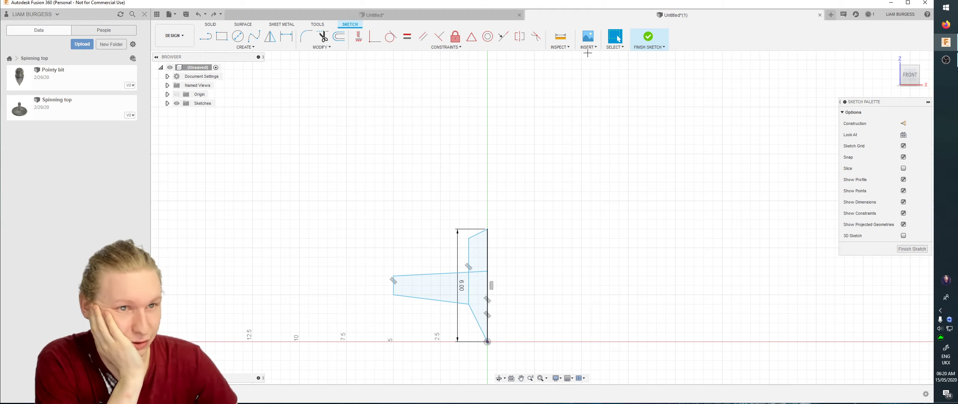
Finish the sketch and set up a Revolve of all three profile regions about the vertical centre line.
{"action": "left_click", "coordinate": [658, 33]}
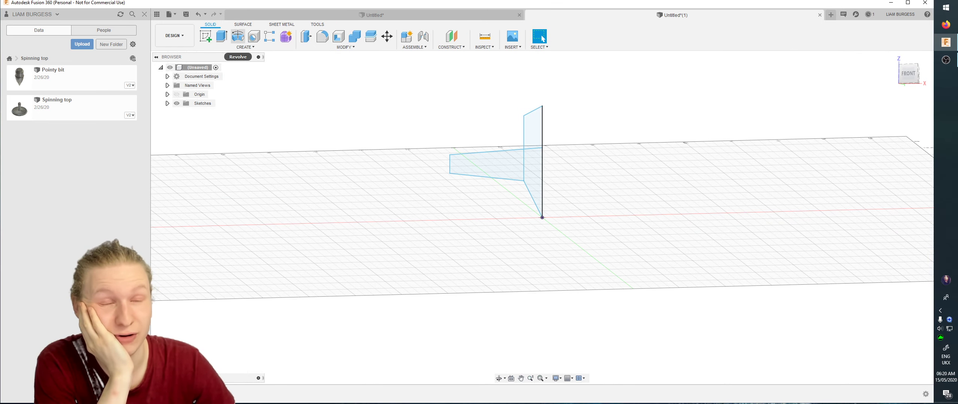
{"action": "left_click", "coordinate": [238, 36]}
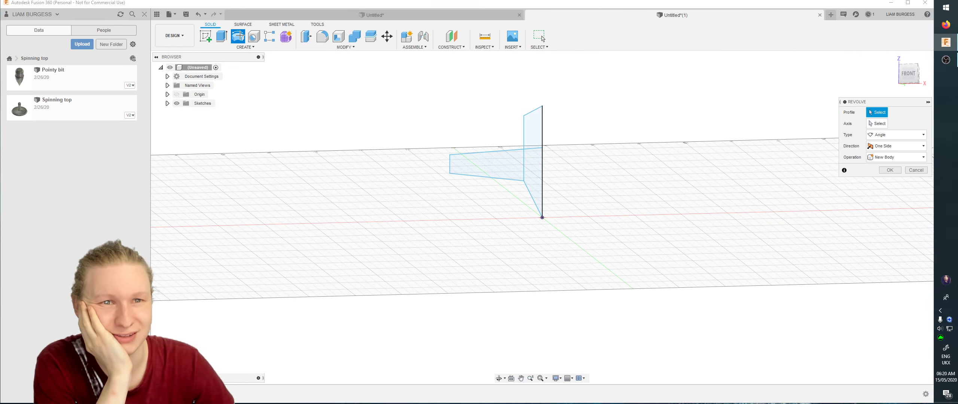
{"action": "left_click", "coordinate": [530, 132]}
{"action": "mouse_move", "coordinate": [555, 177]}
{"action": "middle_mouse_down"}
{"action": "mouse_move", "coordinate": [523, 189]}
{"action": "mouse_move", "coordinate": [475, 161]}
{"action": "mouse_move", "coordinate": [483, 171]}
{"action": "middle_mouse_up"}
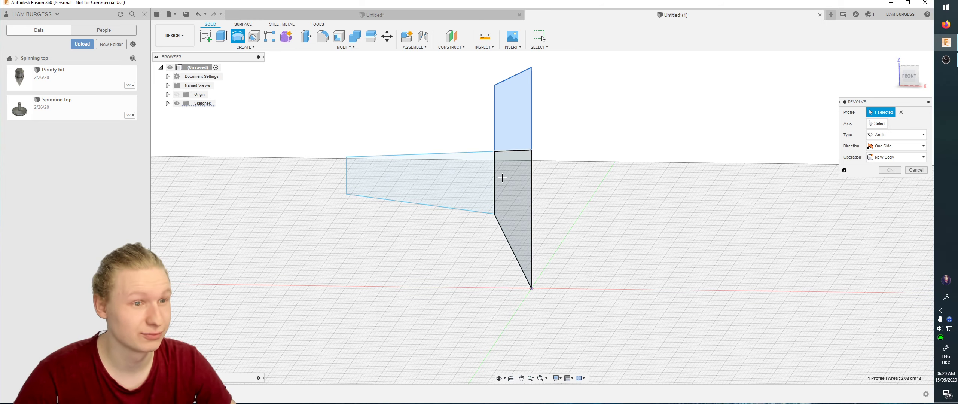
{"action": "left_click", "coordinate": [503, 178]}
{"action": "left_click", "coordinate": [420, 176]}
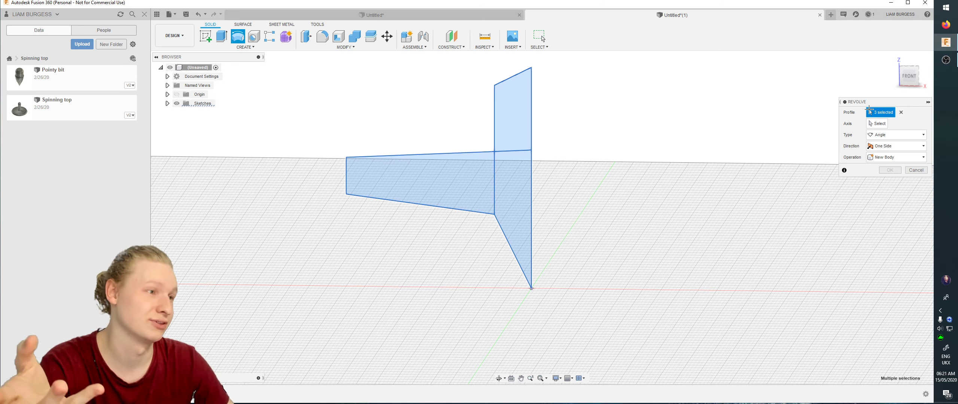
{"action": "left_click", "coordinate": [879, 123]}
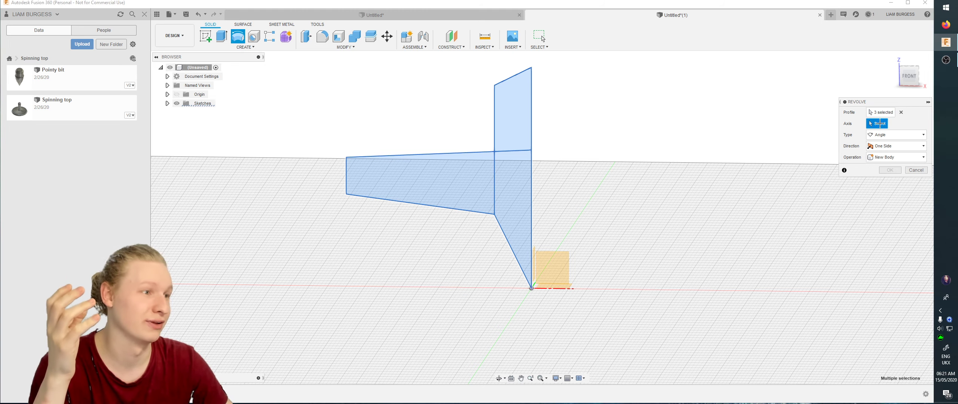
{"action": "left_click", "coordinate": [532, 232]}
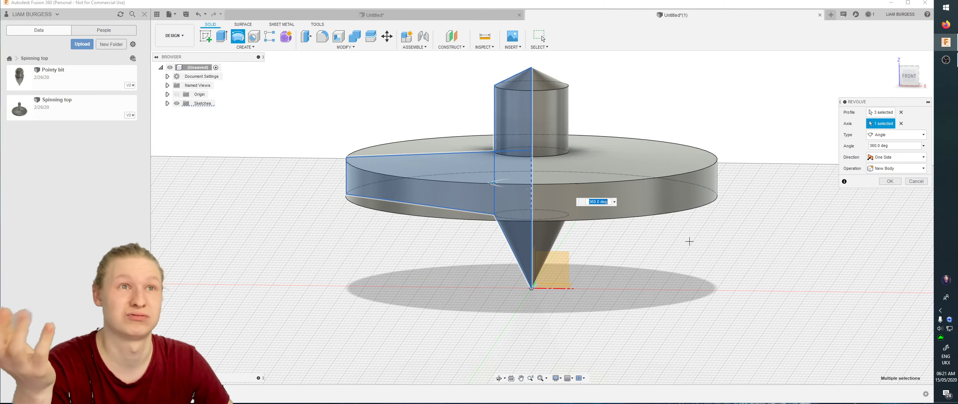
Try the Full revolve type and return it to Angle.
{"action": "middle_click_drag", "start_coordinate": [689, 242], "coordinate": [687, 247], "text": "shift"}
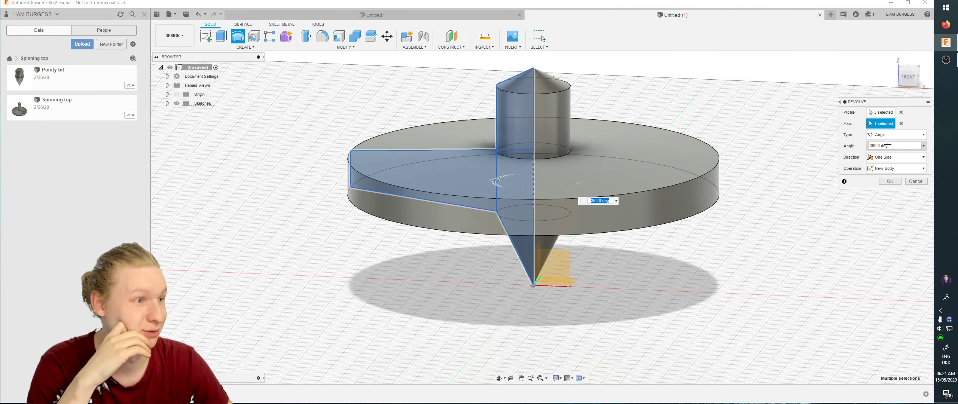
{"action": "left_click", "coordinate": [892, 134]}
{"action": "left_click", "coordinate": [879, 163]}
{"action": "mouse_move", "coordinate": [793, 135]}
{"action": "middle_mouse_down", "text": "shift"}
{"action": "mouse_move", "coordinate": [792, 124]}
{"action": "mouse_move", "coordinate": [788, 132]}
{"action": "middle_mouse_up", "text": "shift"}
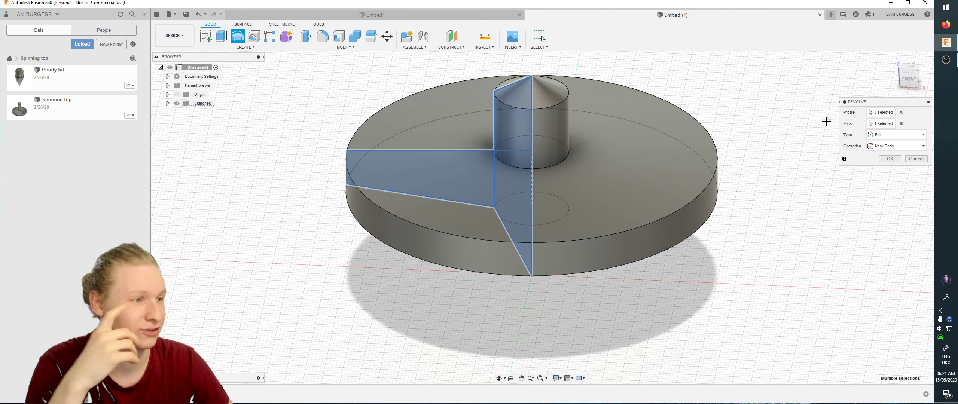
{"action": "left_click", "coordinate": [892, 135]}
{"action": "left_click", "coordinate": [888, 141]}
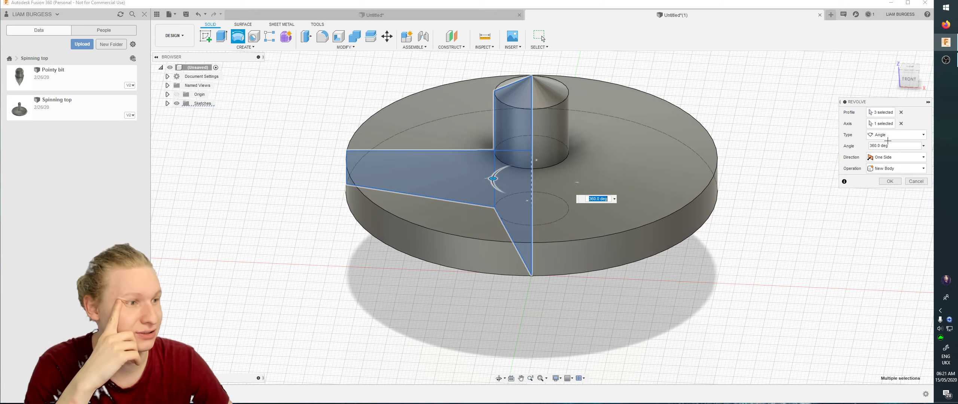
Complete the revolve at 360 degrees as a new body.
{"action": "middle_click_drag", "start_coordinate": [562, 224], "coordinate": [524, 180], "text": "shift"}
{"action": "left_click_drag", "start_coordinate": [509, 176], "coordinate": [568, 181]}
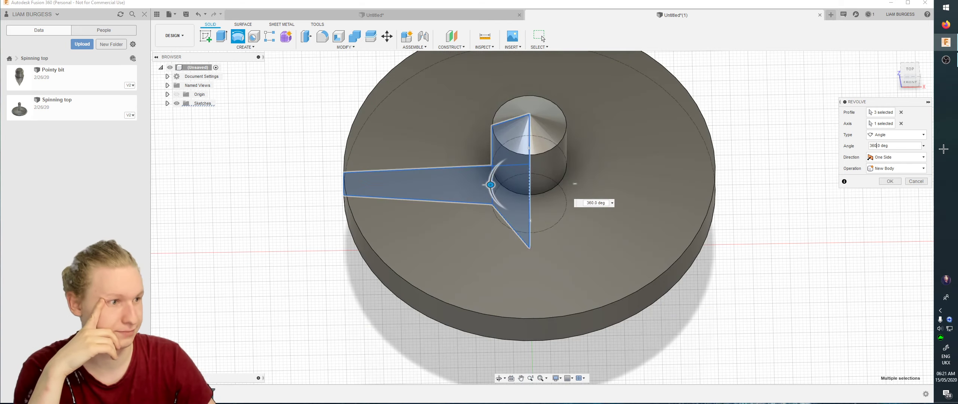
{"action": "key", "text": "Return"}
{"action": "middle_click_drag", "start_coordinate": [840, 185], "coordinate": [585, 171], "text": "shift"}
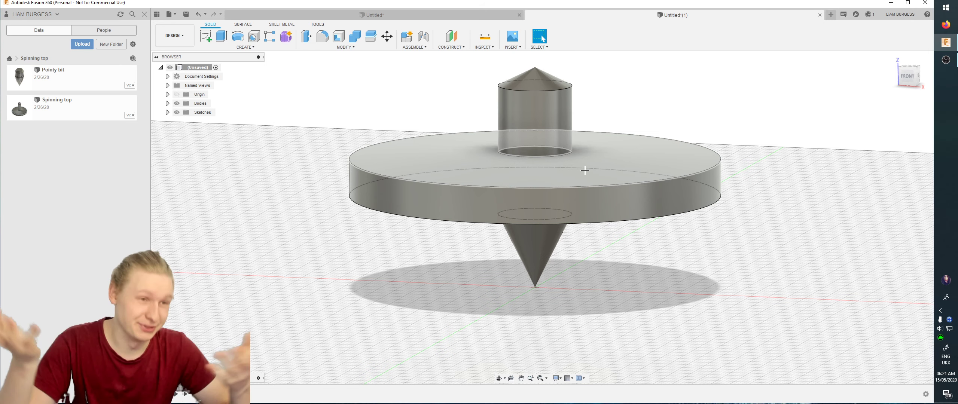
{"action": "mouse_move", "coordinate": [588, 170]}
{"action": "middle_mouse_down", "text": "shift"}
{"action": "mouse_move", "coordinate": [502, 179]}
{"action": "mouse_move", "coordinate": [463, 142]}
{"action": "mouse_move", "coordinate": [626, 126]}
{"action": "middle_mouse_up", "text": "shift"}
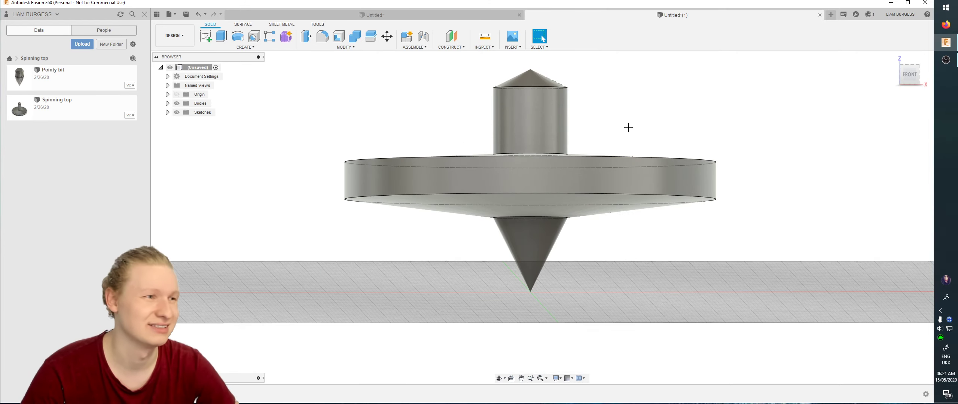
Fillet the disc's upper and lower rim edges and the edge at the stem's base with a 0.40 cm radius.
{"action": "key", "text": "Escape"}
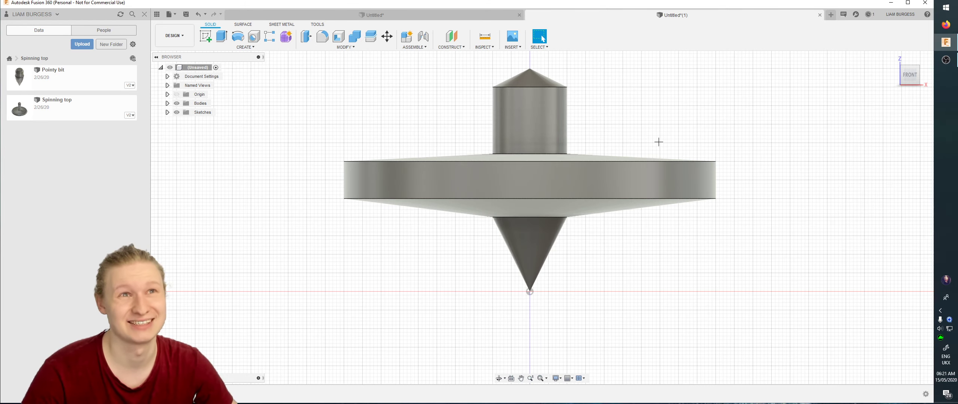
{"action": "left_click", "coordinate": [395, 161]}
{"action": "left_click", "coordinate": [382, 199], "text": "shift"}
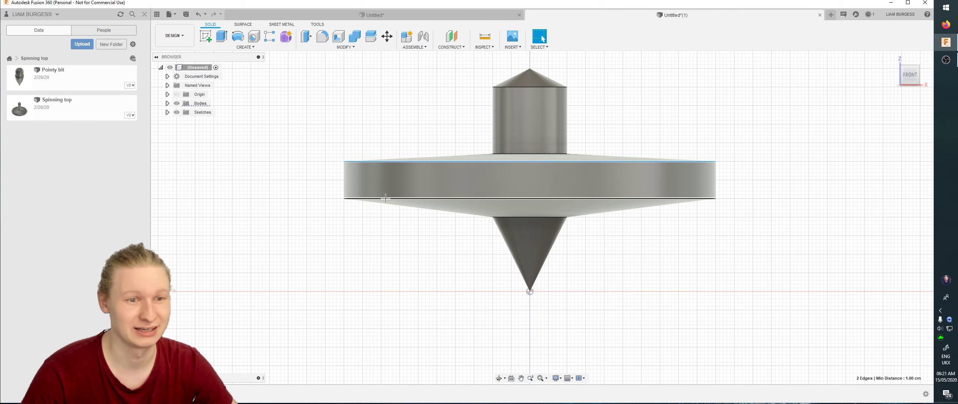
{"action": "middle_click_drag", "start_coordinate": [383, 198], "coordinate": [513, 156], "text": "shift"}
{"action": "left_click", "coordinate": [513, 156], "text": "shift"}
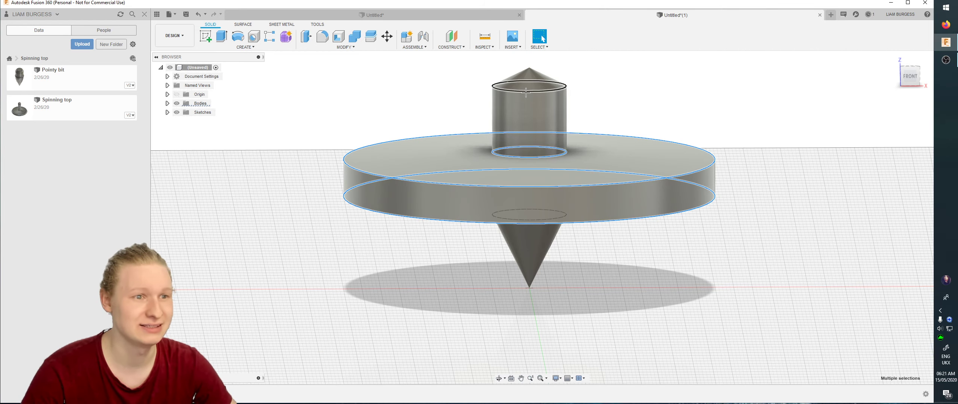
{"action": "scroll", "coordinate": [809, 220], "scroll_direction": "down", "scroll_amount": 2}
{"action": "key", "text": "f"}
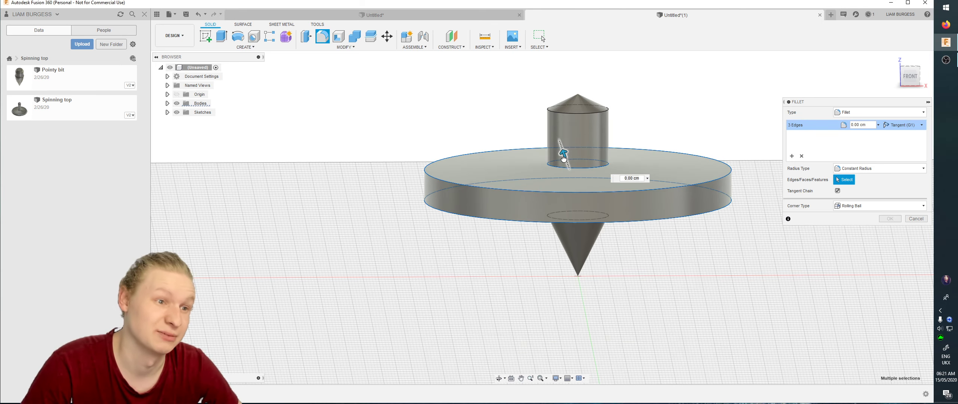
{"action": "left_click_drag", "start_coordinate": [562, 159], "coordinate": [556, 153]}
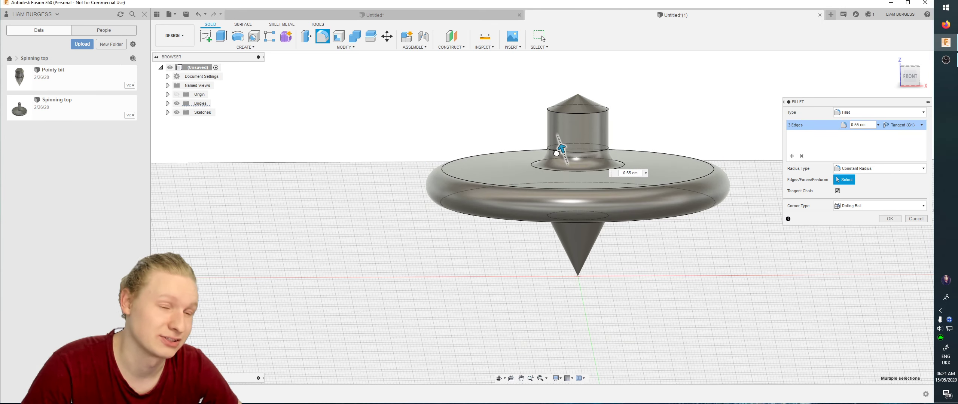
{"action": "middle_click_drag", "start_coordinate": [556, 153], "coordinate": [564, 158], "text": "shift"}
{"action": "left_click_drag", "start_coordinate": [565, 158], "coordinate": [565, 159]}
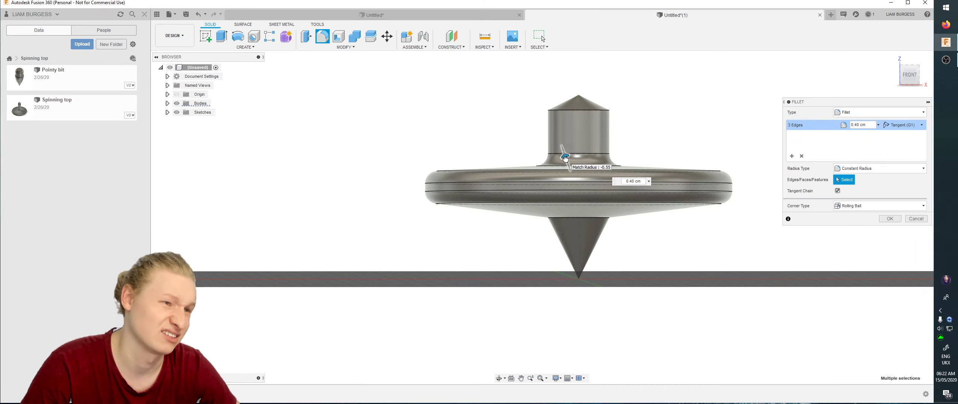
{"action": "key", "text": "Return"}
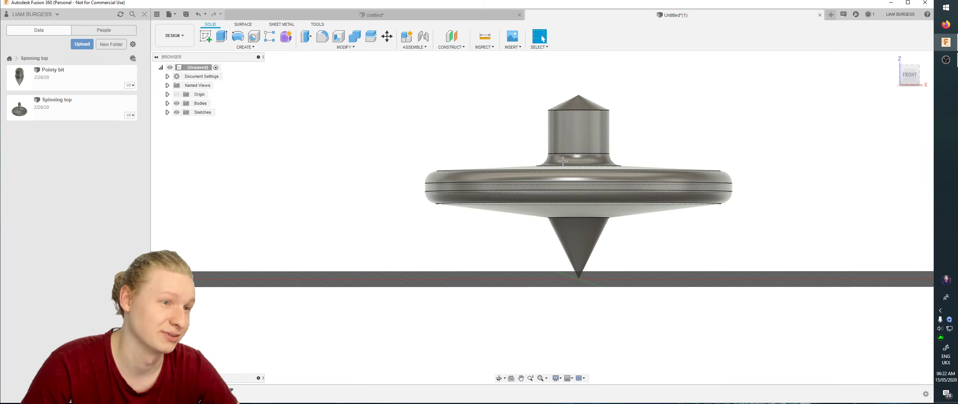
Round the edge between the stem's cylinder and its conical tip with a 1.35 cm fillet.
{"action": "left_click", "coordinate": [598, 110]}
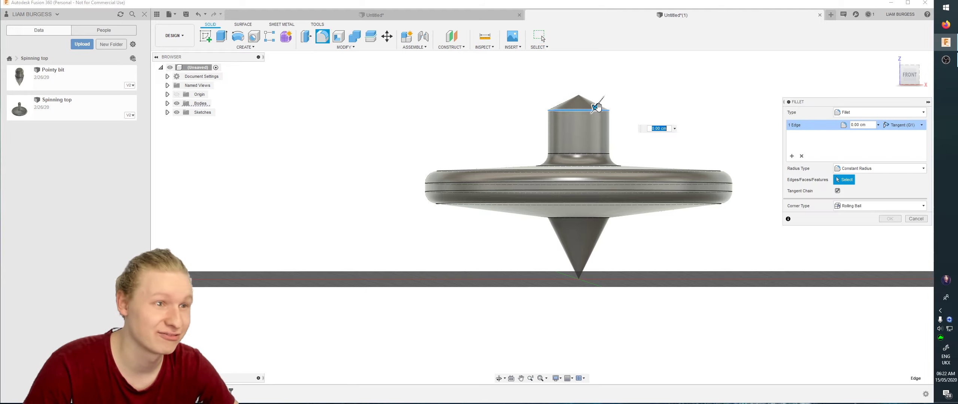
{"action": "left_click_drag", "start_coordinate": [597, 106], "coordinate": [592, 110]}
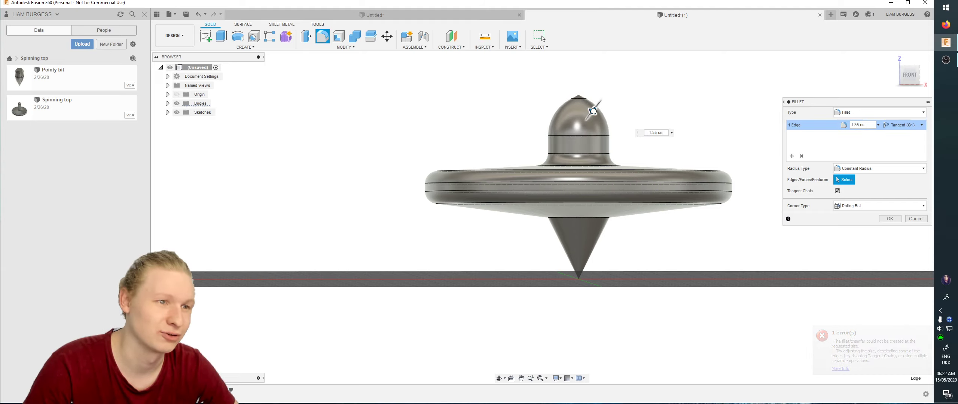
{"action": "key", "text": "Return"}
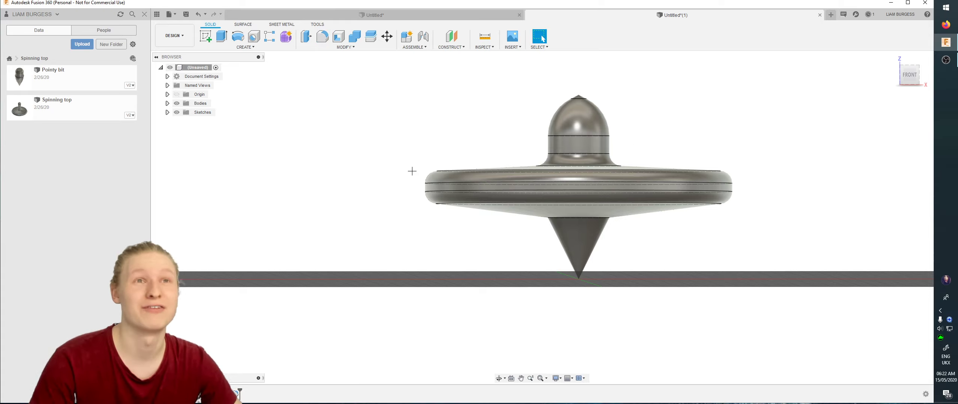
Reopen the half-profile sketch and move the stem's upper outer corner straight up, above the end of the axis line.
{"action": "right_click", "coordinate": [237, 393]}
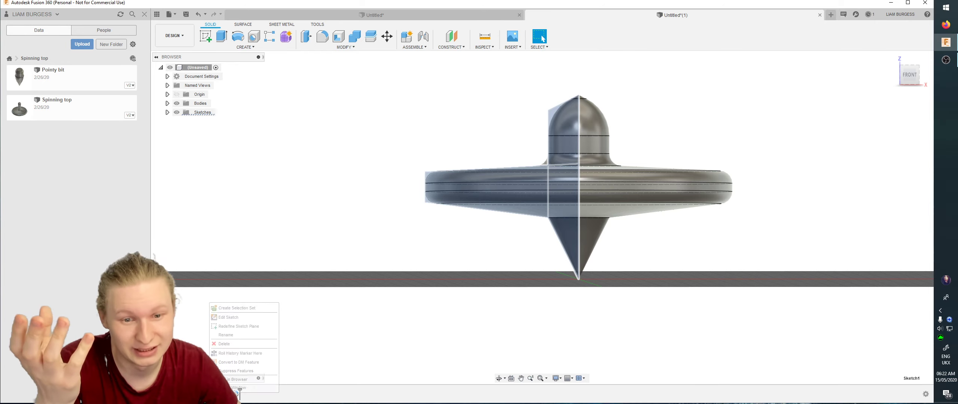
{"action": "left_click", "coordinate": [244, 317]}
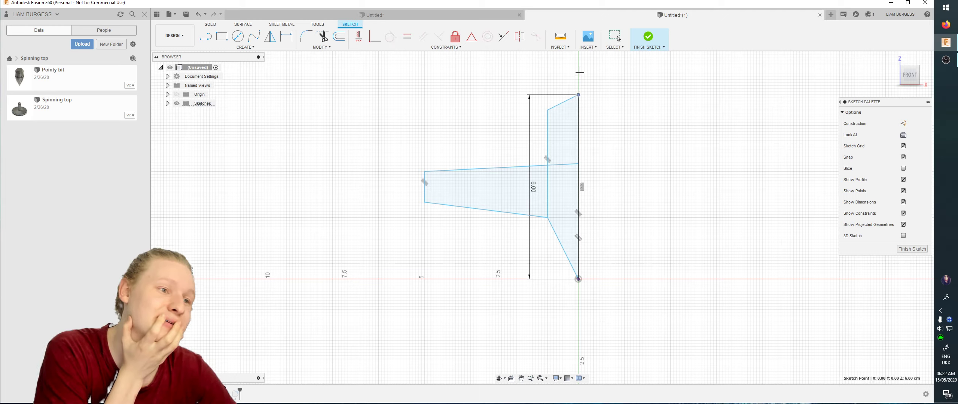
{"action": "left_click", "coordinate": [578, 95]}
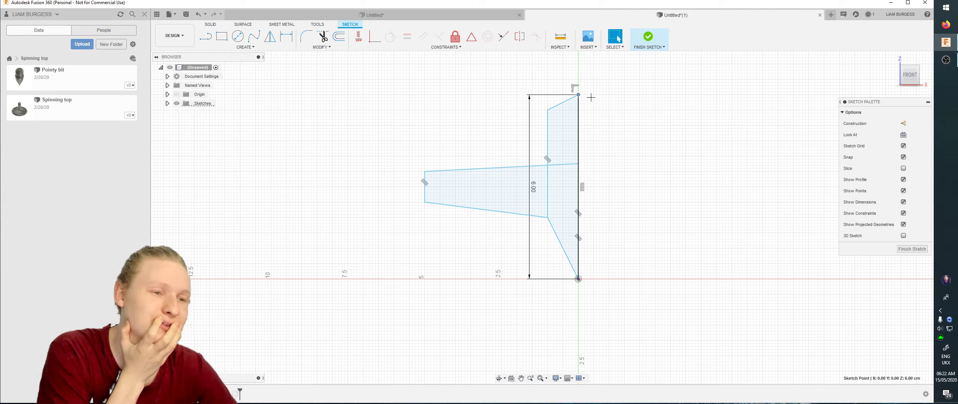
{"action": "left_click_drag", "start_coordinate": [547, 109], "coordinate": [547, 76]}
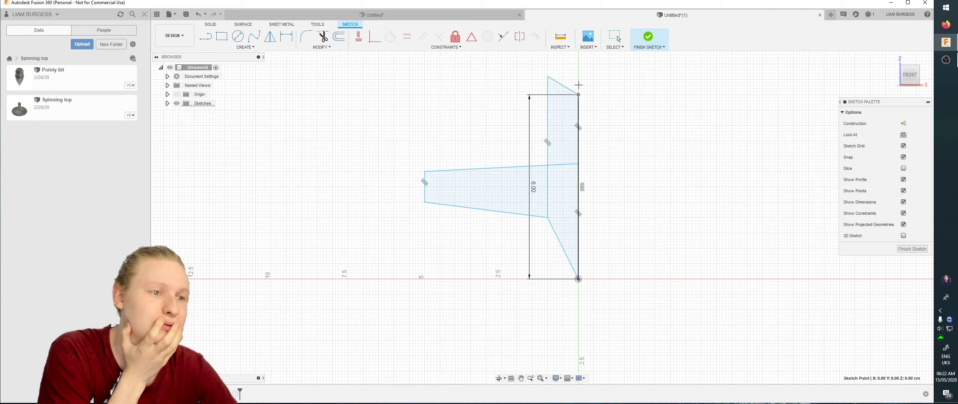
{"action": "left_click", "coordinate": [600, 102]}
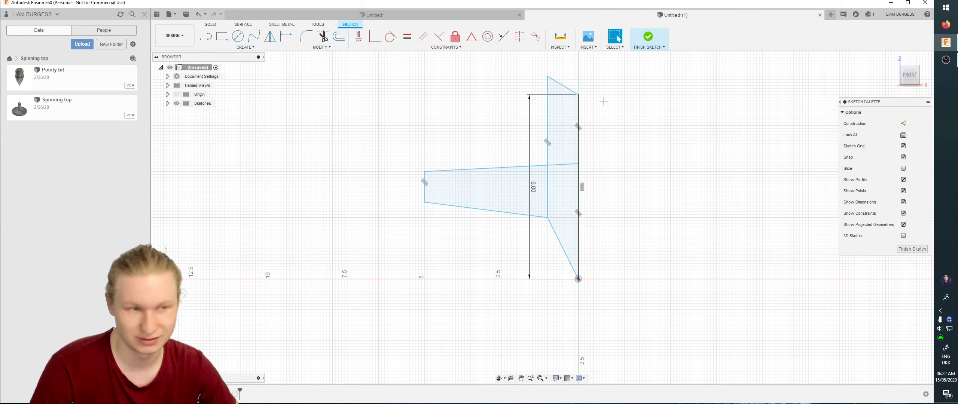
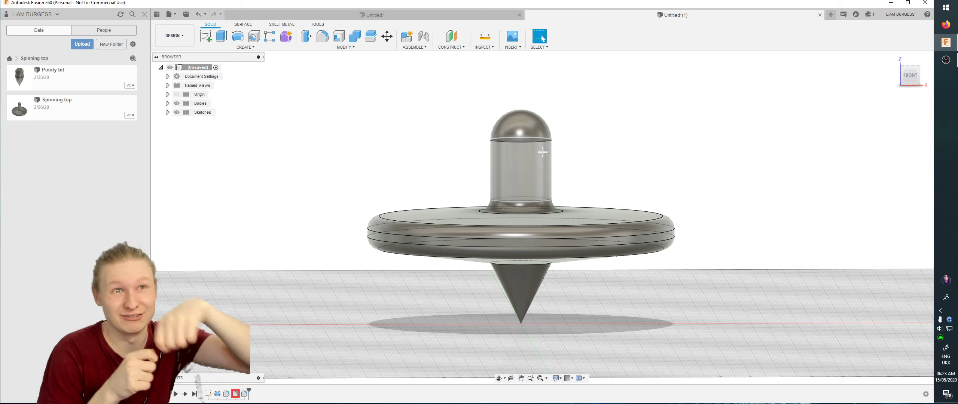
Start a sketch on the front plane and draw a 0.30 cm diameter circle centred on the stem's axis, midway up the stem.
{"action": "left_click", "coordinate": [519, 163]}
{"action": "left_click", "coordinate": [652, 148]}
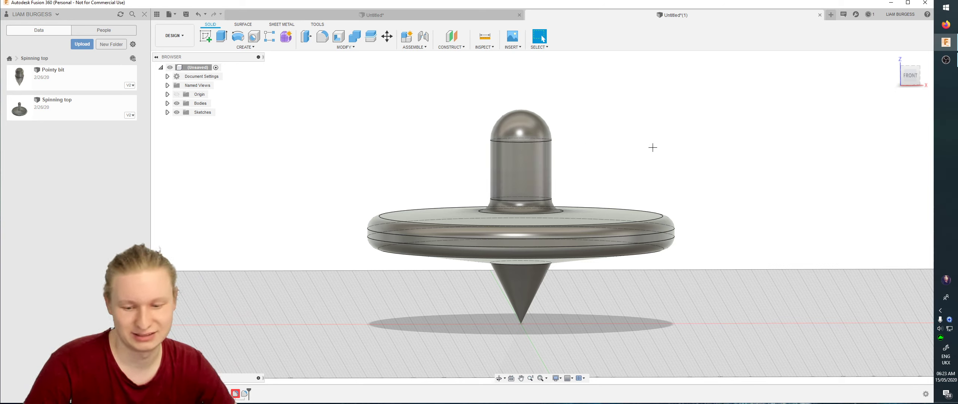
{"action": "right_click_drag", "start_coordinate": [652, 147], "coordinate": [690, 150]}
{"action": "left_click", "coordinate": [543, 301]}
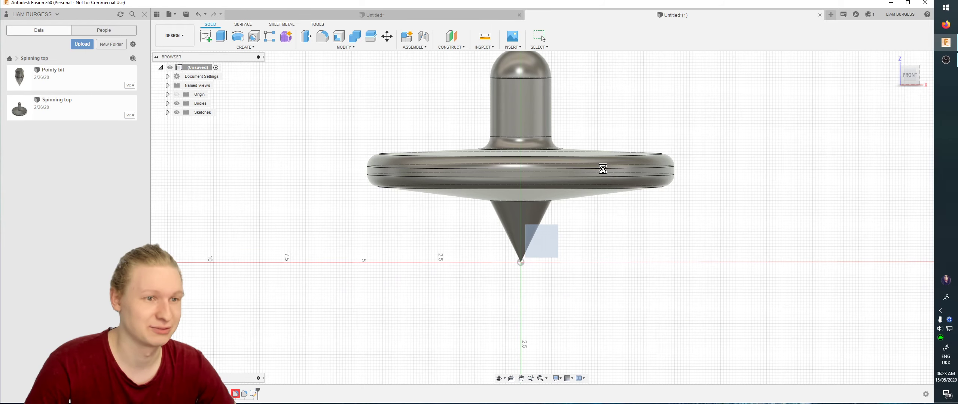
{"action": "key", "text": "c"}
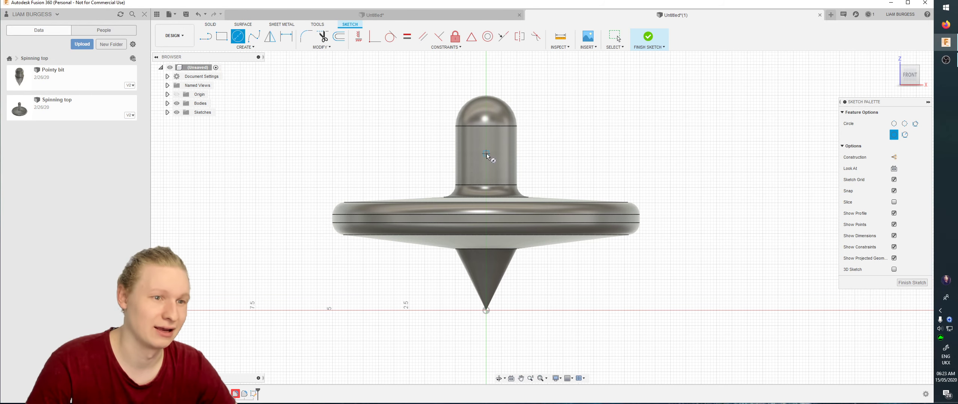
{"action": "left_click", "coordinate": [486, 153]}
{"action": "type", "text": "00."}
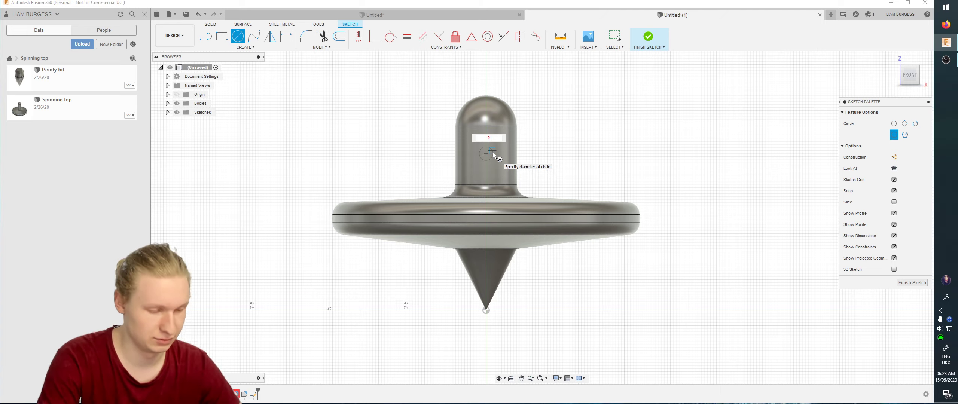
{"action": "key", "text": "Return"}
{"action": "key", "text": "Escape"}
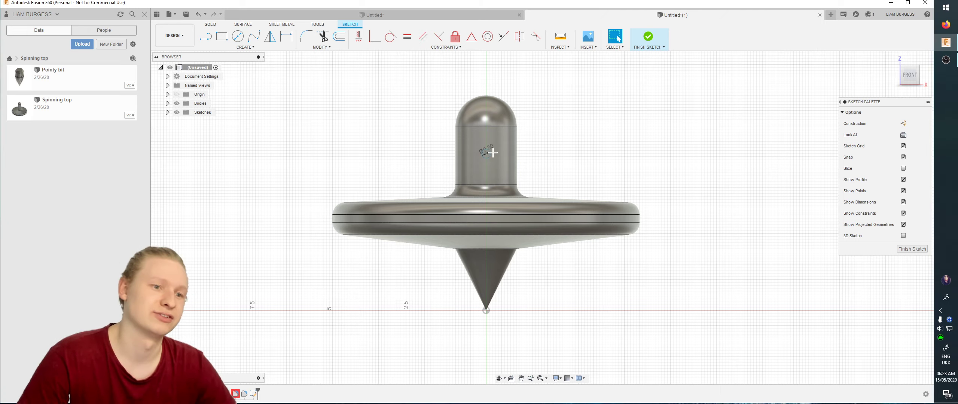
Try cutting the circle 2.80 cm to one side through the stem.
{"action": "middle_click_drag", "start_coordinate": [583, 154], "coordinate": [569, 152], "text": "shift"}
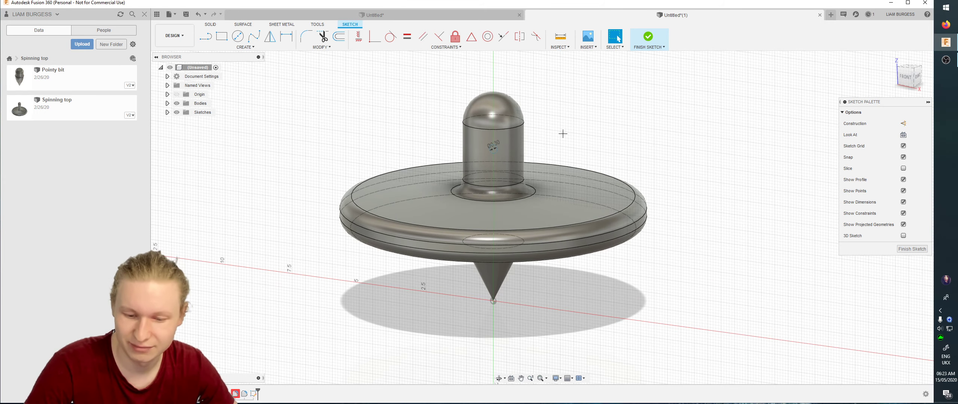
{"action": "key", "text": "e"}
{"action": "left_click_drag", "start_coordinate": [502, 143], "coordinate": [539, 130]}
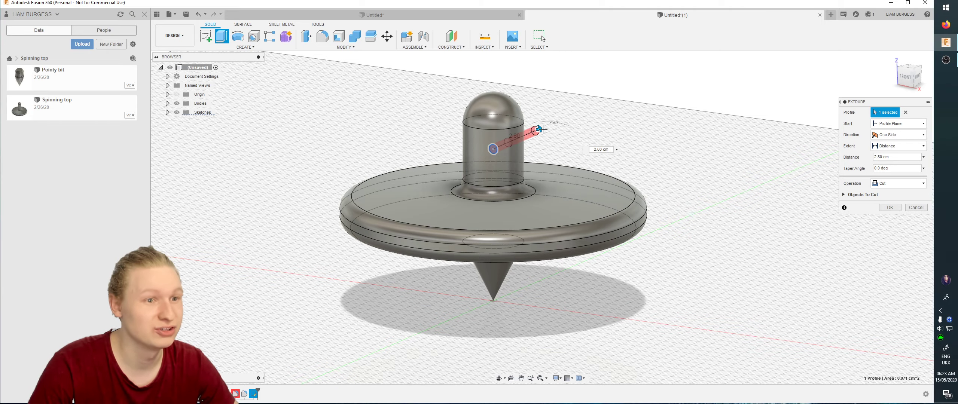
{"action": "middle_click_drag", "start_coordinate": [541, 129], "coordinate": [725, 137], "text": "shift"}
{"action": "key", "text": "Return"}
Try extruding the hole's circular end face through the other side of the stem, and undo both extrusions.
{"action": "left_click", "coordinate": [599, 154]}
{"action": "key", "text": "e"}
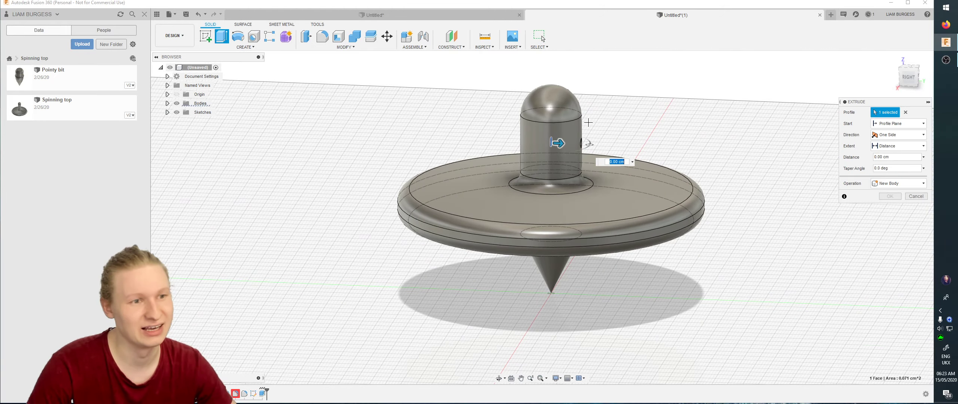
{"action": "left_click_drag", "start_coordinate": [557, 143], "coordinate": [464, 139]}
{"action": "key", "text": "Return"}
{"action": "mouse_move", "coordinate": [641, 132]}
{"action": "middle_mouse_down", "text": "shift"}
{"action": "mouse_move", "coordinate": [658, 129]}
{"action": "mouse_move", "coordinate": [670, 150]}
{"action": "mouse_move", "coordinate": [721, 151]}
{"action": "mouse_move", "coordinate": [658, 150]}
{"action": "mouse_move", "coordinate": [667, 131]}
{"action": "middle_mouse_up", "text": "shift"}
{"action": "key", "text": "ctrl+z"}
{"action": "key", "text": "ctrl+z"}
Cut the circle through the stem with an extrude dragged to 3.10 cm and its direction set to Symmetric.
{"action": "middle_click_drag", "start_coordinate": [667, 132], "coordinate": [600, 206]}
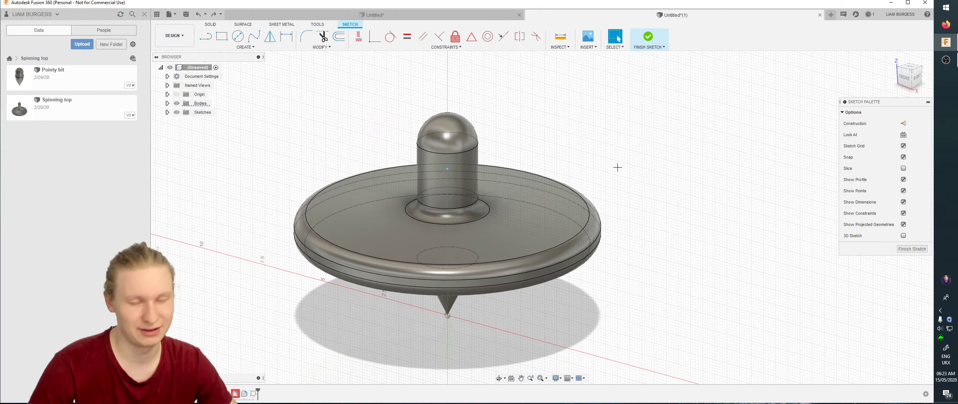
{"action": "key", "text": "e"}
{"action": "left_click", "coordinate": [452, 167]}
{"action": "left_click_drag", "start_coordinate": [453, 164], "coordinate": [509, 140]}
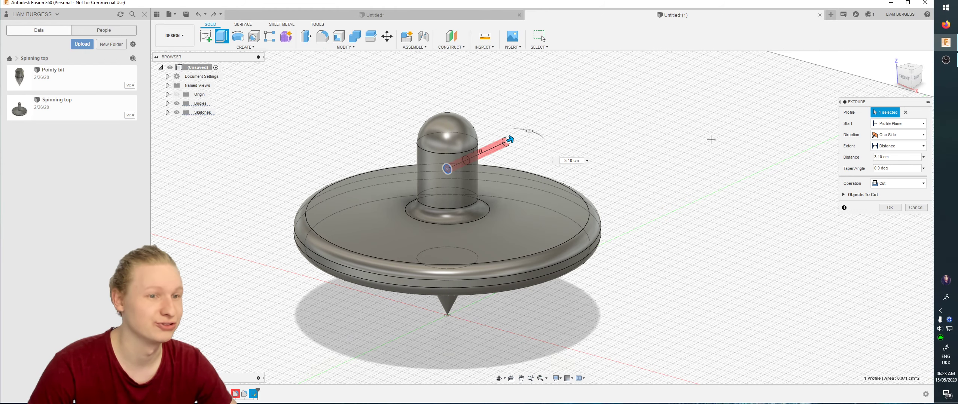
{"action": "left_click", "coordinate": [891, 134]}
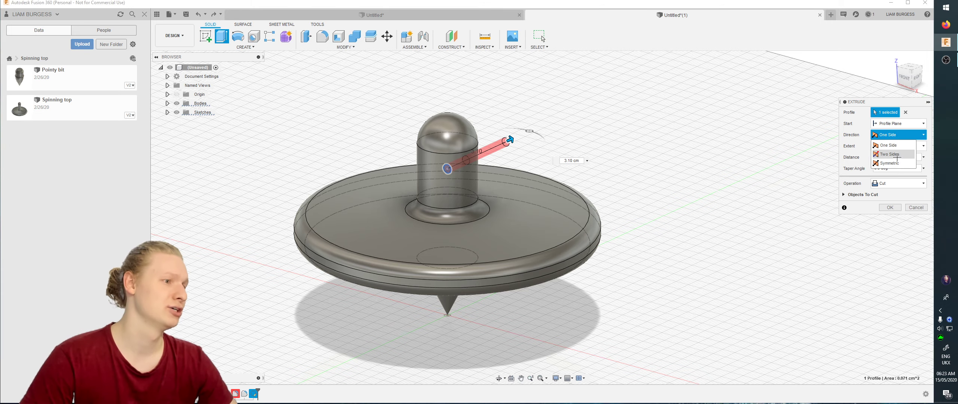
{"action": "left_click", "coordinate": [896, 162]}
{"action": "middle_click_drag", "start_coordinate": [669, 130], "coordinate": [575, 146], "text": "shift"}
{"action": "key", "text": "Return"}
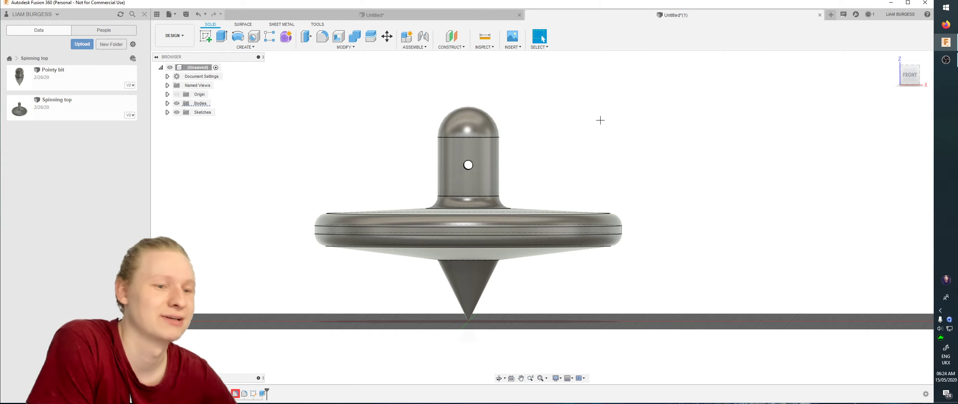
{"action": "mouse_move", "coordinate": [601, 120]}
{"action": "middle_mouse_down", "text": "shift"}
{"action": "mouse_move", "coordinate": [584, 131]}
{"action": "mouse_move", "coordinate": [588, 124]}
{"action": "middle_mouse_up", "text": "shift"}
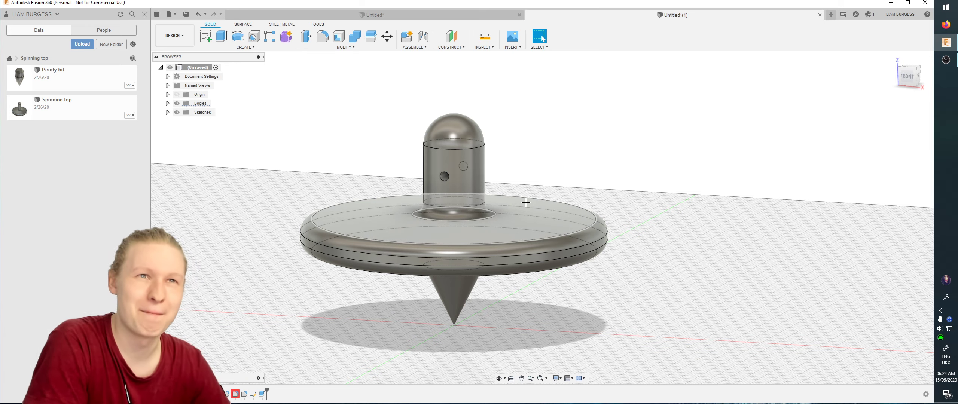
{"action": "middle_click_drag", "start_coordinate": [598, 176], "coordinate": [594, 174], "text": "shift"}
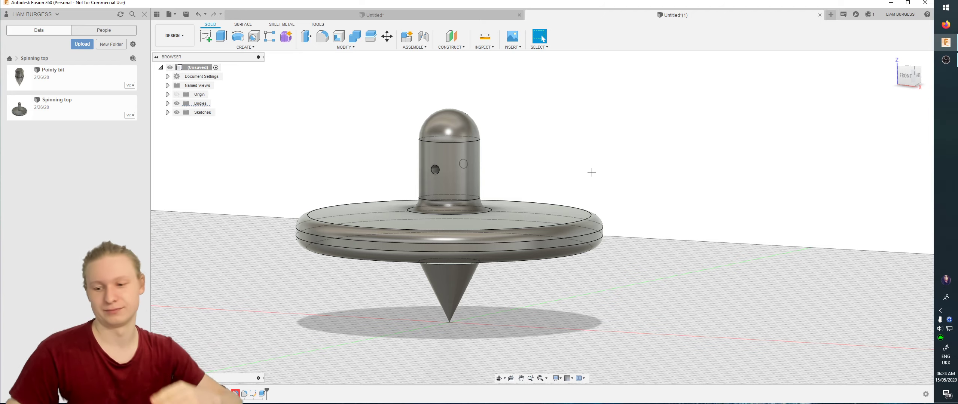
{"action": "left_click", "coordinate": [905, 77]}
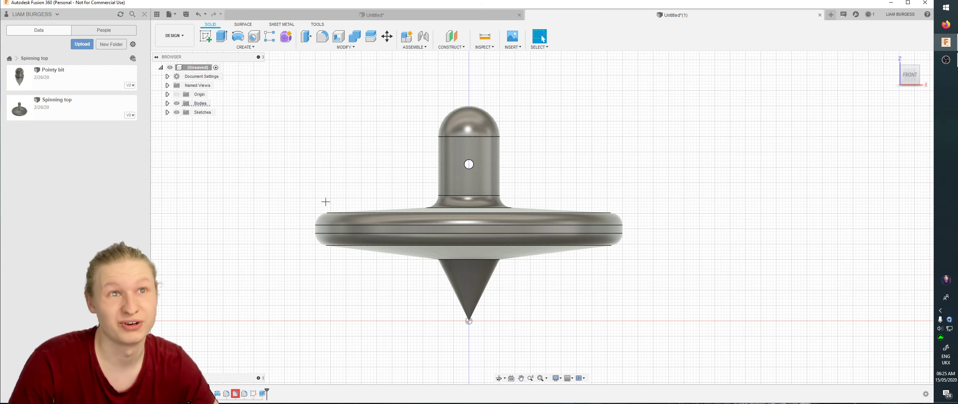
List the model's bodies and switch the spinning top body's visibility off and back on.
{"action": "left_click", "coordinate": [167, 103]}
{"action": "left_click", "coordinate": [183, 112]}
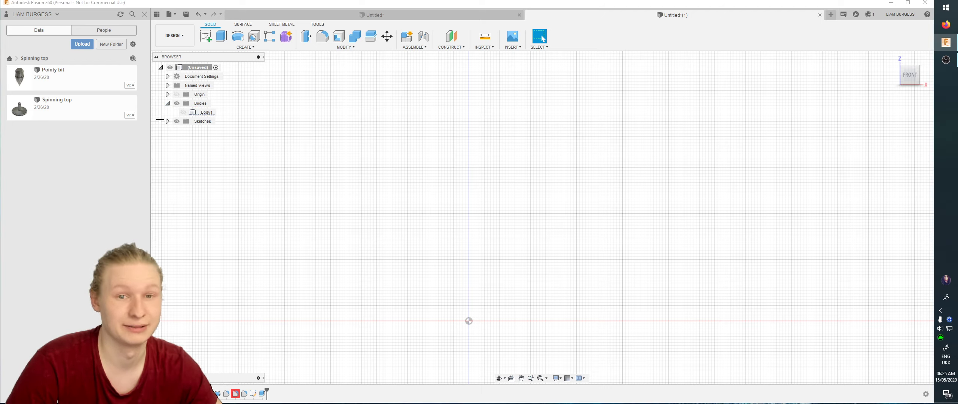
{"action": "left_click", "coordinate": [183, 112]}
{"action": "left_click", "coordinate": [183, 113]}
{"action": "left_click", "coordinate": [183, 113]}
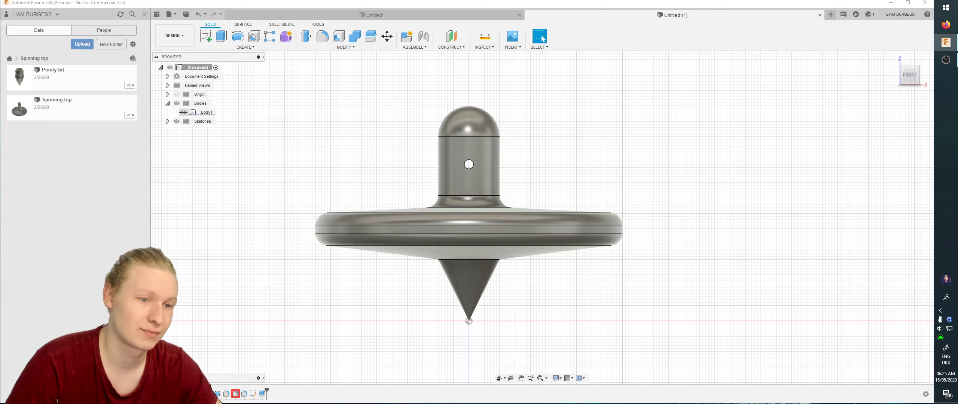
Create a construction plane offset 2.50 cm upward from the XY plane, through the spinning top's disc.
{"action": "left_click", "coordinate": [452, 48]}
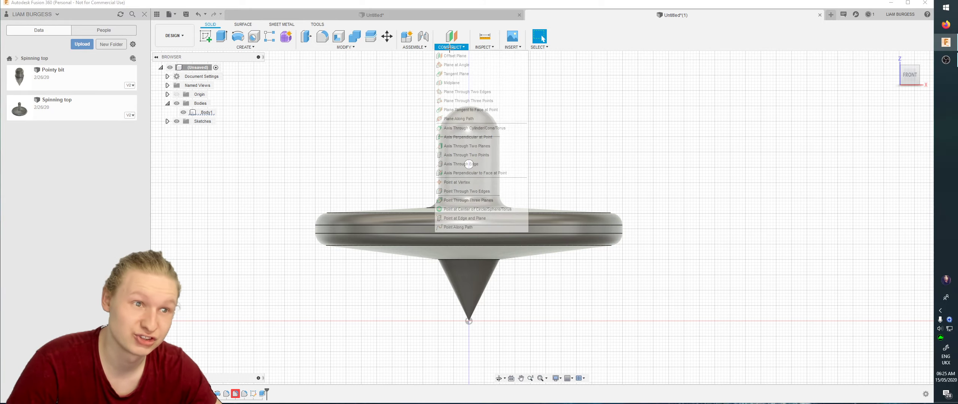
{"action": "left_click", "coordinate": [458, 55]}
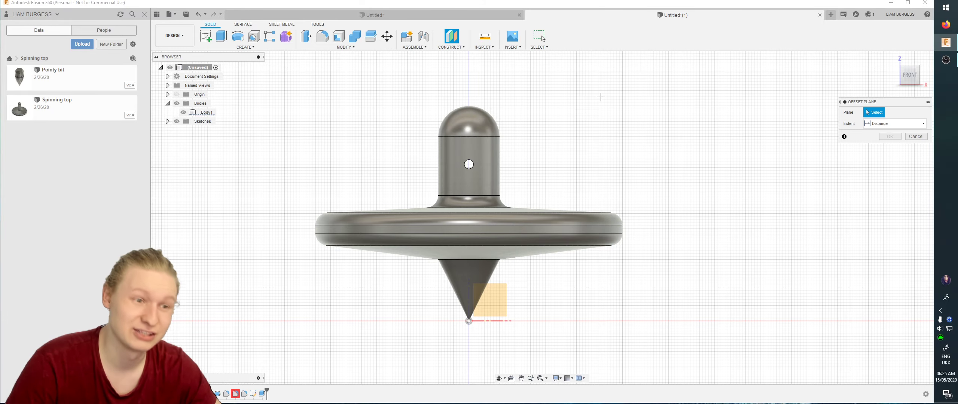
{"action": "middle_click_drag", "start_coordinate": [601, 97], "coordinate": [569, 119], "text": "shift"}
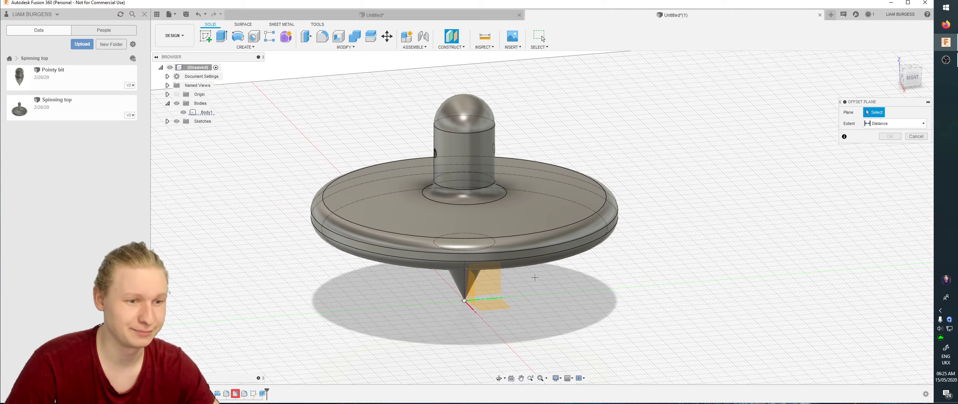
{"action": "left_click", "coordinate": [500, 304]}
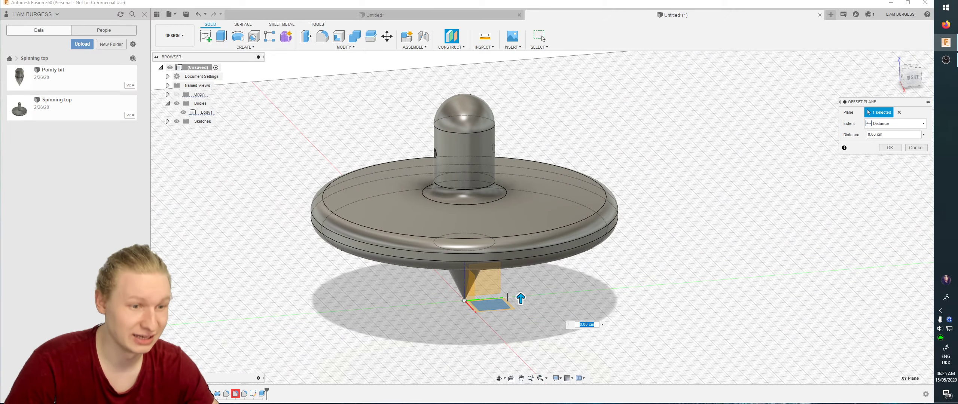
{"action": "mouse_move", "coordinate": [502, 305]}
{"action": "middle_mouse_down", "text": "shift"}
{"action": "mouse_move", "coordinate": [528, 306]}
{"action": "mouse_move", "coordinate": [517, 306]}
{"action": "middle_mouse_up", "text": "shift"}
{"action": "left_click_drag", "start_coordinate": [517, 306], "coordinate": [521, 261]}
{"action": "middle_click_drag", "start_coordinate": [538, 262], "coordinate": [652, 250], "text": "shift"}
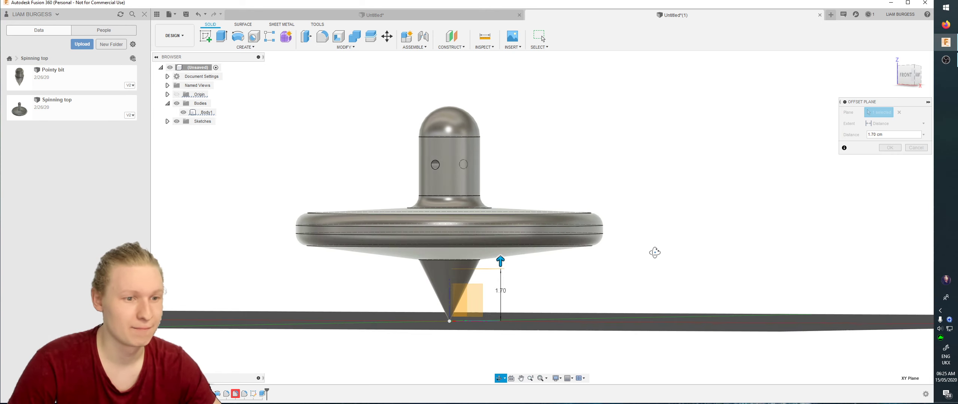
{"action": "left_click", "coordinate": [905, 75]}
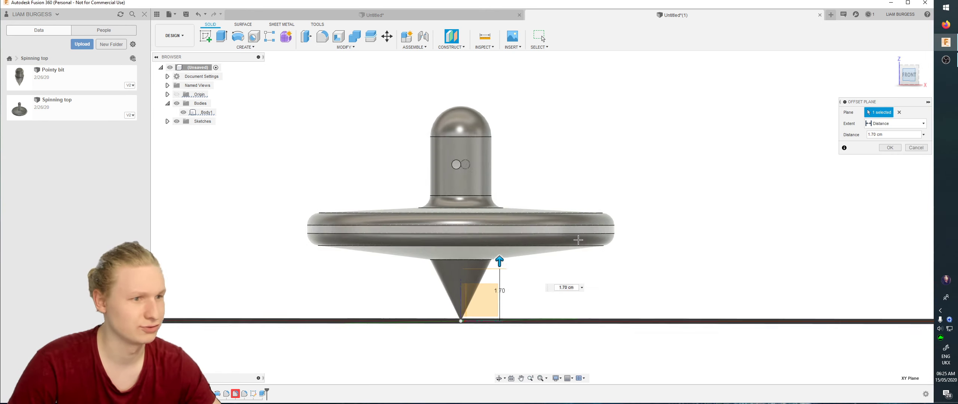
{"action": "left_click_drag", "start_coordinate": [500, 259], "coordinate": [503, 232]}
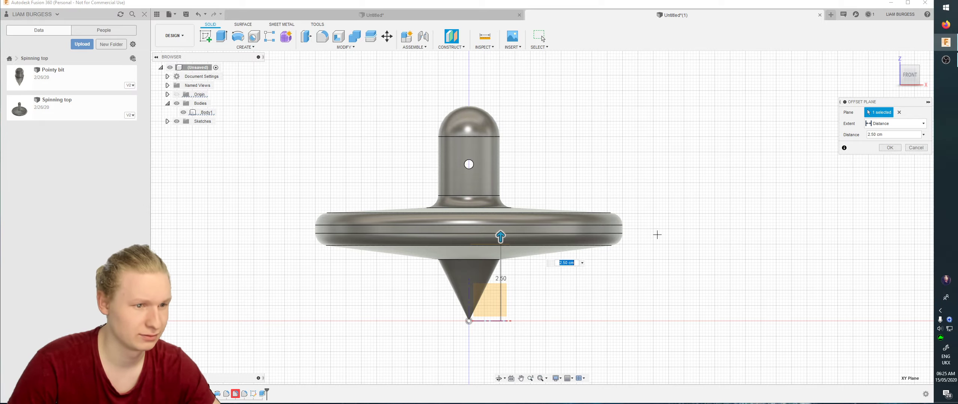
{"action": "key", "text": "Return"}
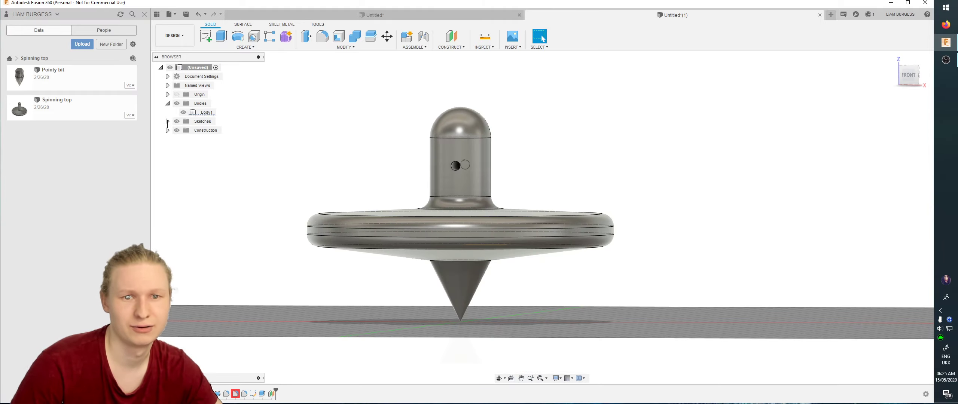
{"action": "left_click", "coordinate": [167, 130]}
{"action": "left_click", "coordinate": [206, 140]}
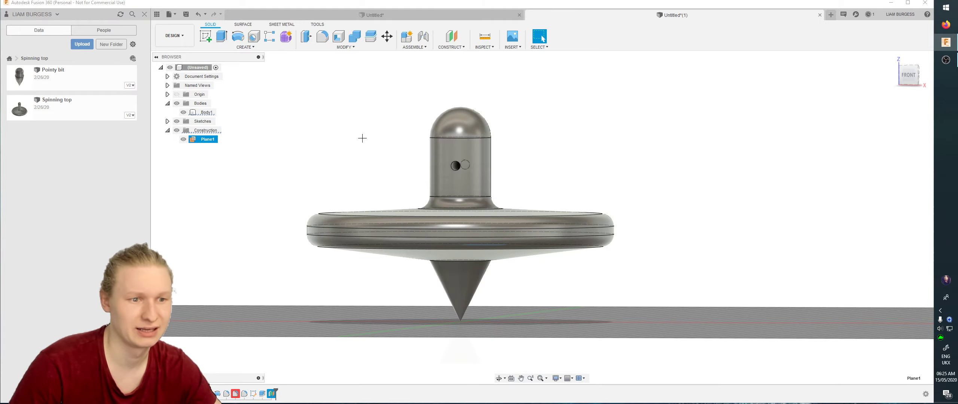
{"action": "key", "text": "c"}
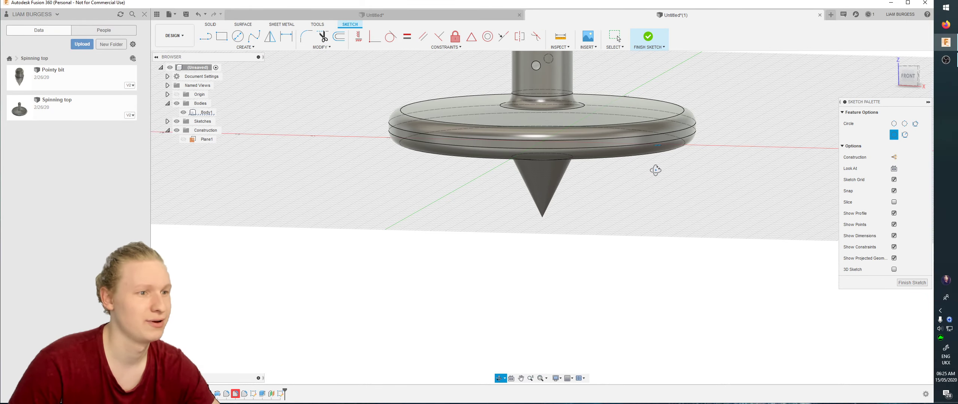
{"action": "left_click", "coordinate": [648, 36]}
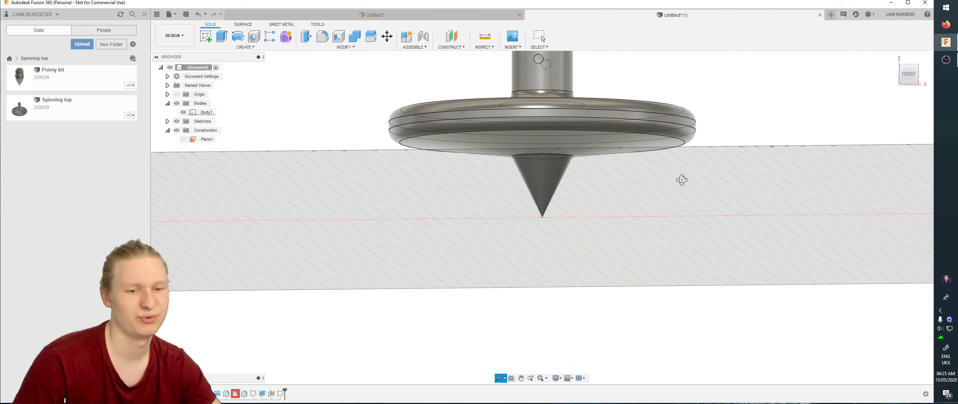
{"action": "middle_click_drag", "start_coordinate": [682, 180], "coordinate": [677, 186], "text": "shift"}
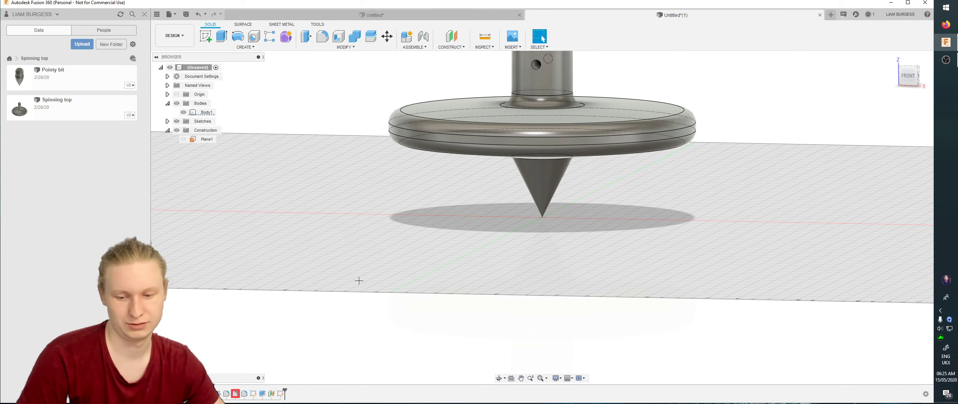
{"action": "double_click", "coordinate": [281, 394]}
{"action": "mouse_move", "coordinate": [392, 278]}
{"action": "middle_mouse_down", "text": "shift"}
{"action": "mouse_move", "coordinate": [377, 246]}
{"action": "mouse_move", "coordinate": [440, 182]}
{"action": "mouse_move", "coordinate": [490, 209]}
{"action": "middle_mouse_up", "text": "shift"}
{"action": "key", "text": "ctrl+z"}
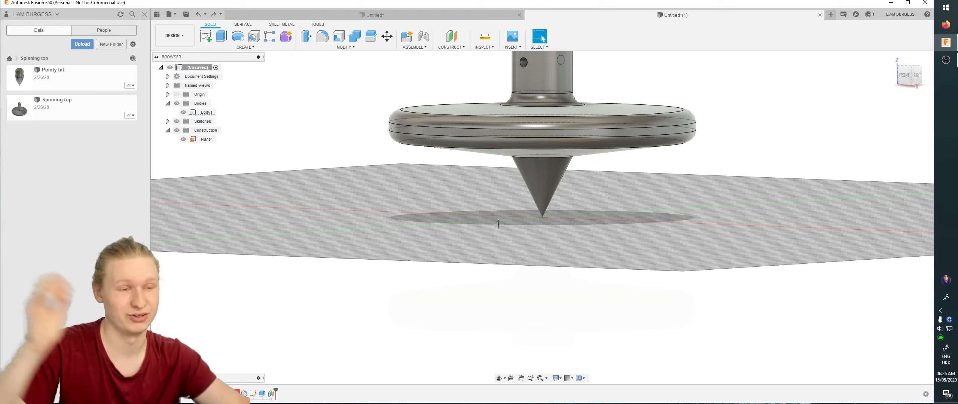
Hide the spinning top body and sketch a circle 0.175 cm in diameter at the origin on the offset plane.
{"action": "middle_click_drag", "start_coordinate": [577, 223], "coordinate": [258, 188], "text": "shift"}
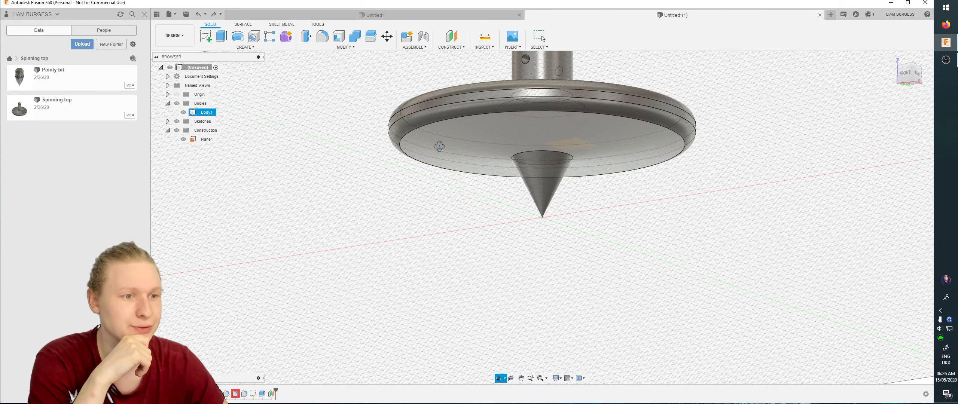
{"action": "key", "text": "v"}
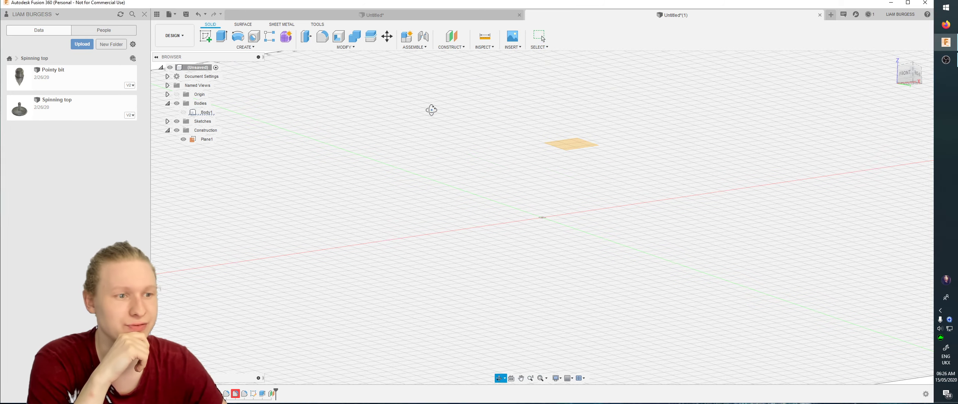
{"action": "middle_click_drag", "start_coordinate": [431, 110], "coordinate": [531, 127], "text": "shift"}
{"action": "left_click", "coordinate": [584, 130]}
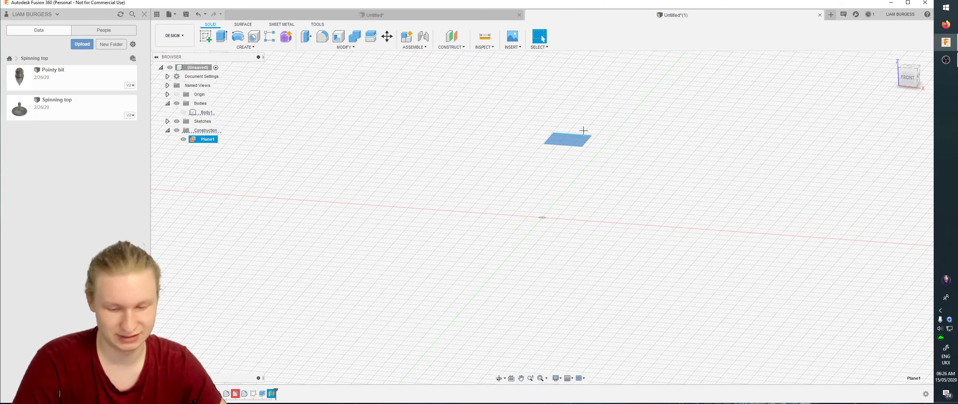
{"action": "key", "text": "c"}
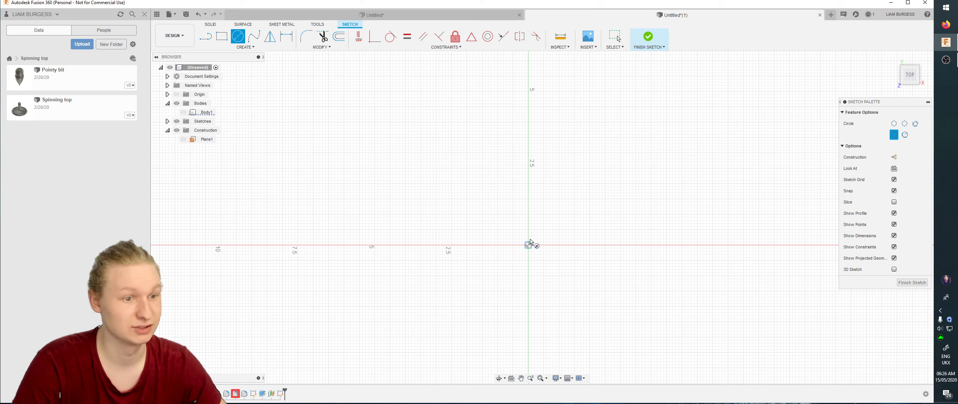
{"action": "left_click", "coordinate": [529, 244]}
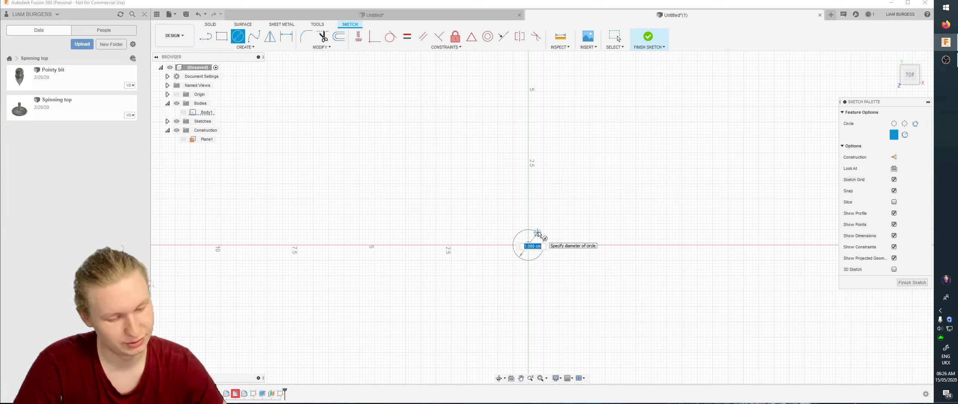
{"action": "type", "text": "0.75"}
{"action": "key", "text": "Tab"}
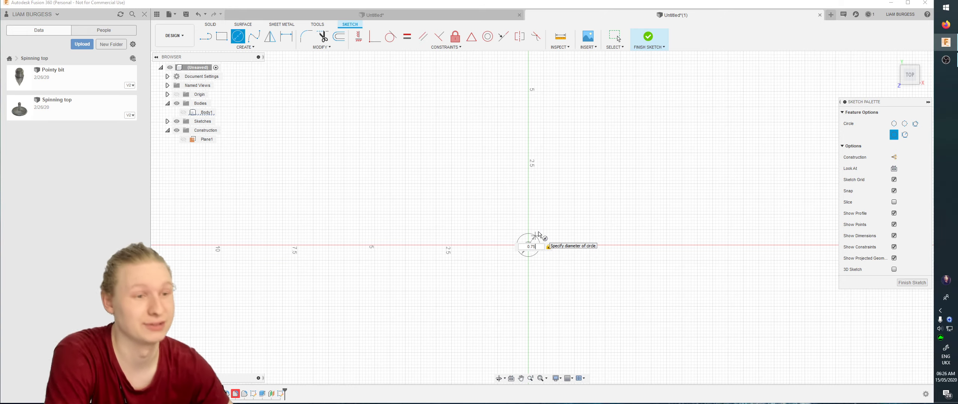
{"action": "key", "text": "Left"}
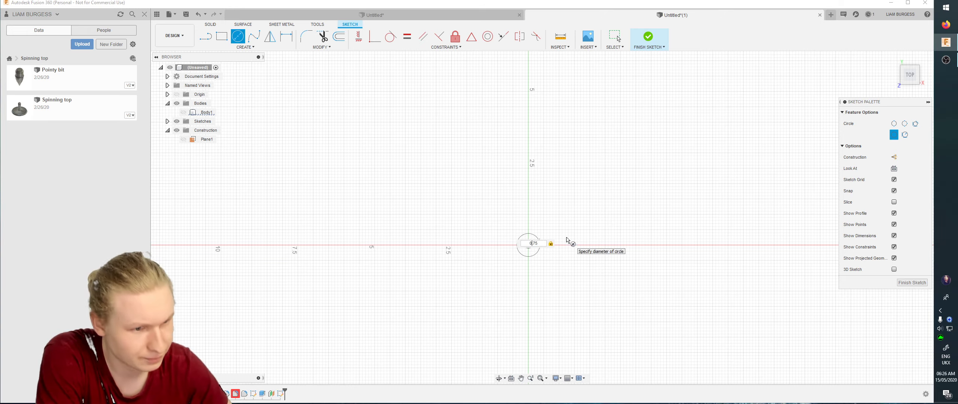
{"action": "type", "text": "1"}
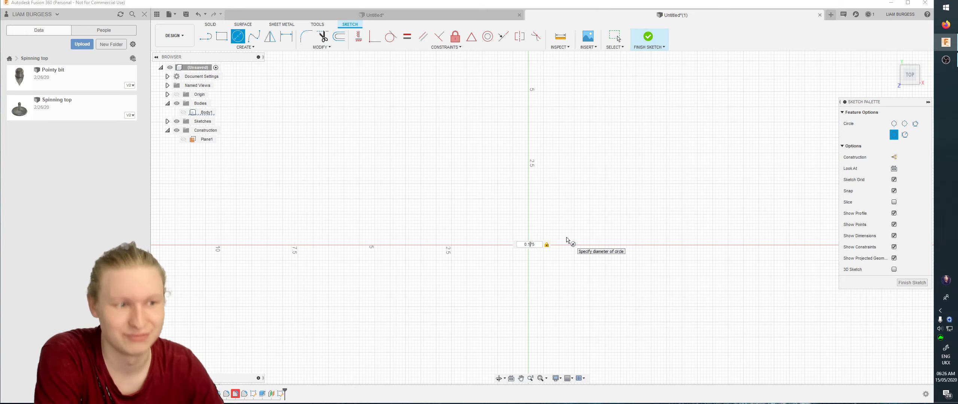
{"action": "key", "text": "Return"}
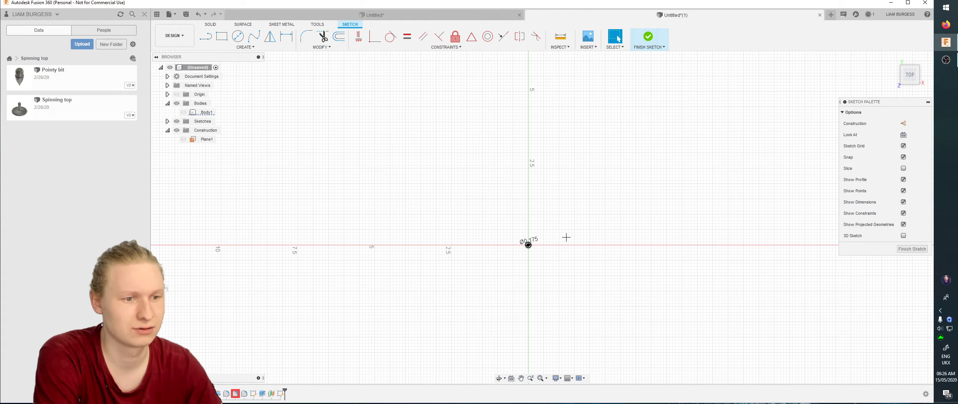
Extrude the circle symmetrically by 0.50 cm per side as a new body.
{"action": "scroll", "coordinate": [486, 239], "scroll_direction": "up", "scroll_amount": 10}
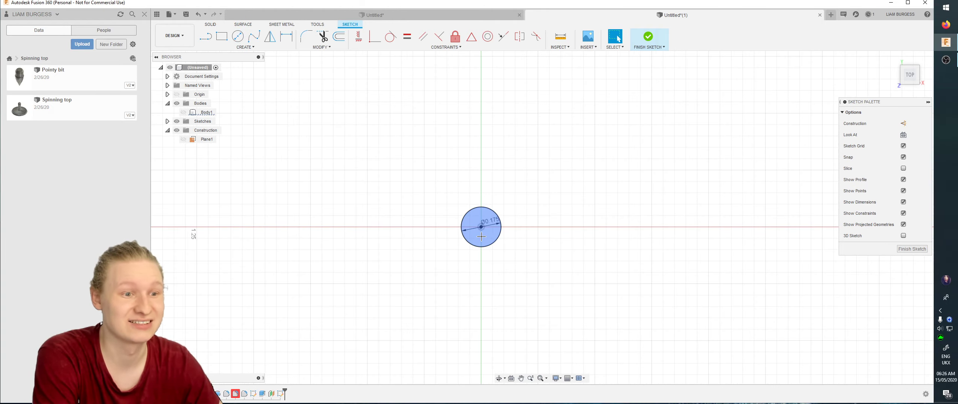
{"action": "middle_click_drag", "start_coordinate": [529, 232], "coordinate": [538, 218], "text": "shift"}
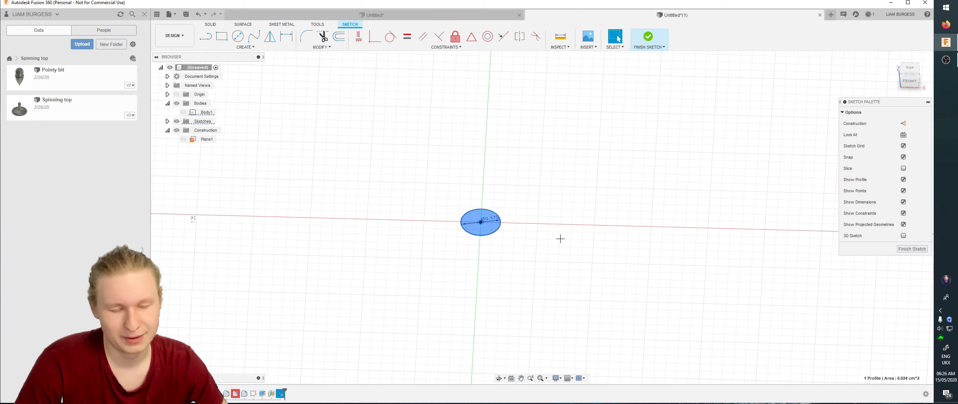
{"action": "key", "text": "e"}
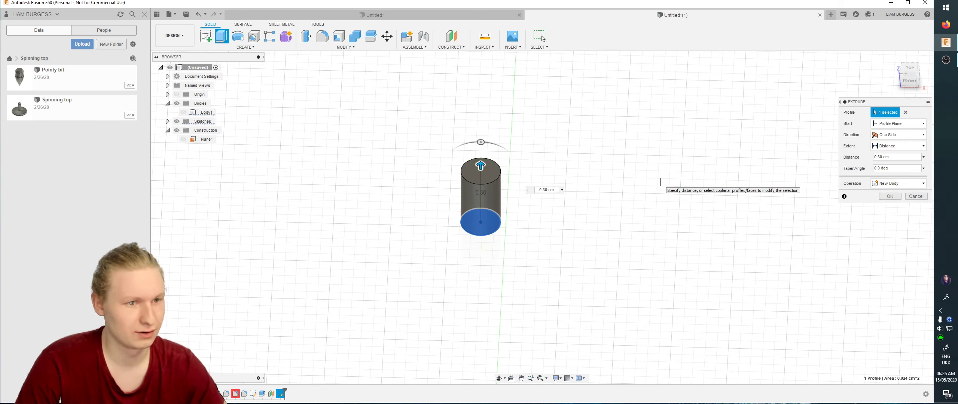
{"action": "left_click", "coordinate": [898, 135]}
{"action": "left_click", "coordinate": [893, 163]}
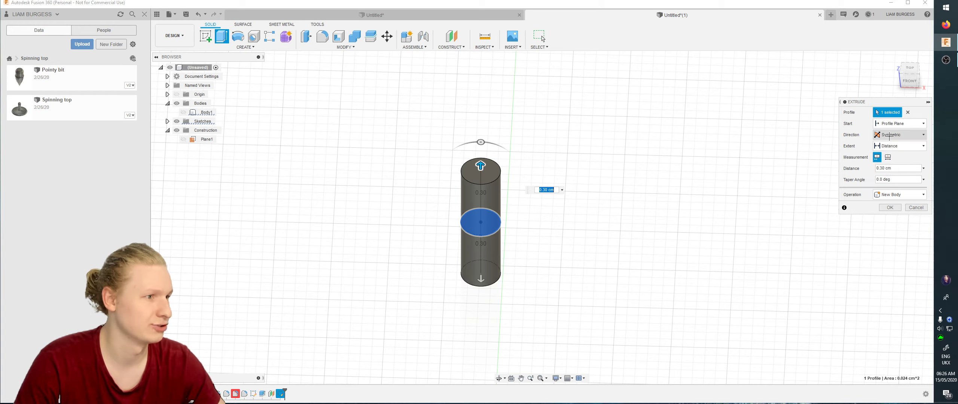
{"action": "left_click", "coordinate": [877, 168]}
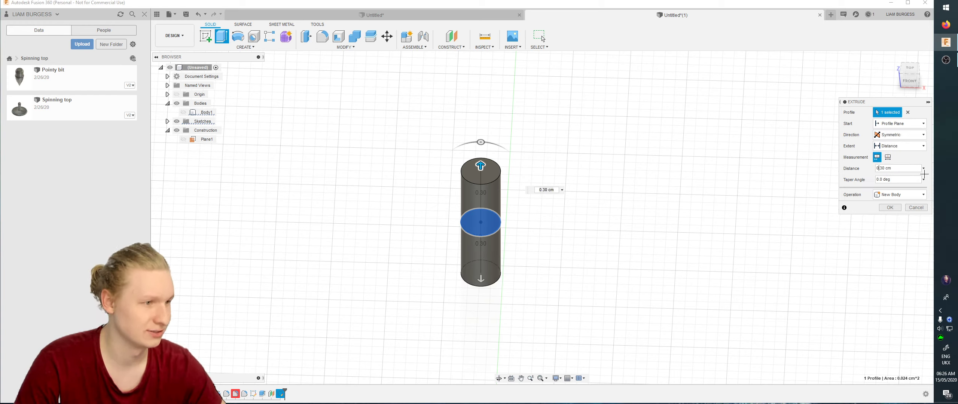
{"action": "type", "text": "5"}
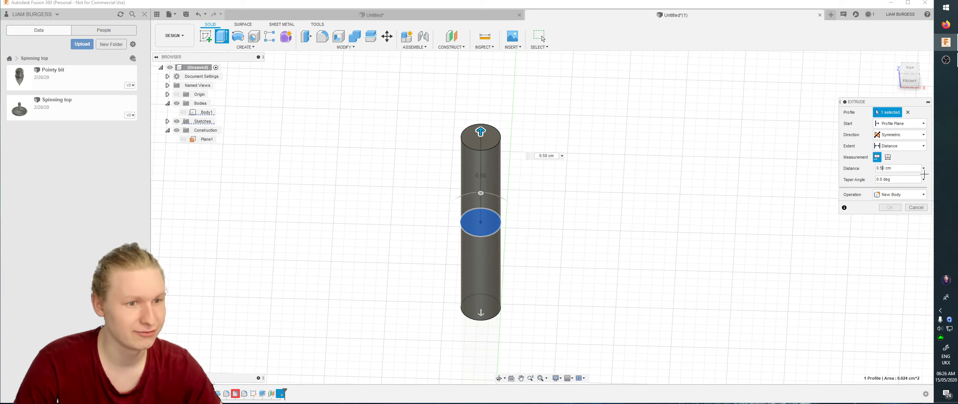
{"action": "key", "text": "Return"}
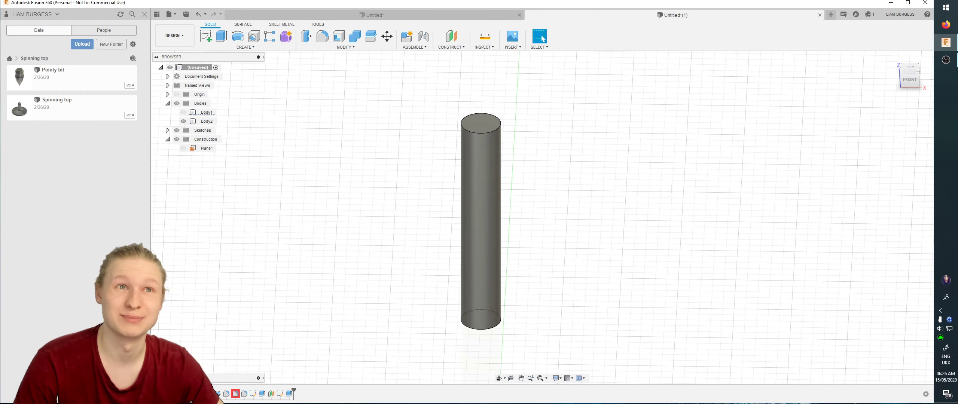
Make the spinning top body visible again around the small cylinder.
{"action": "scroll", "coordinate": [671, 190], "scroll_direction": "up", "scroll_amount": 2}
{"action": "scroll", "coordinate": [671, 189], "scroll_direction": "down", "scroll_amount": 3}
{"action": "scroll", "coordinate": [671, 189], "scroll_direction": "down", "scroll_amount": 3}
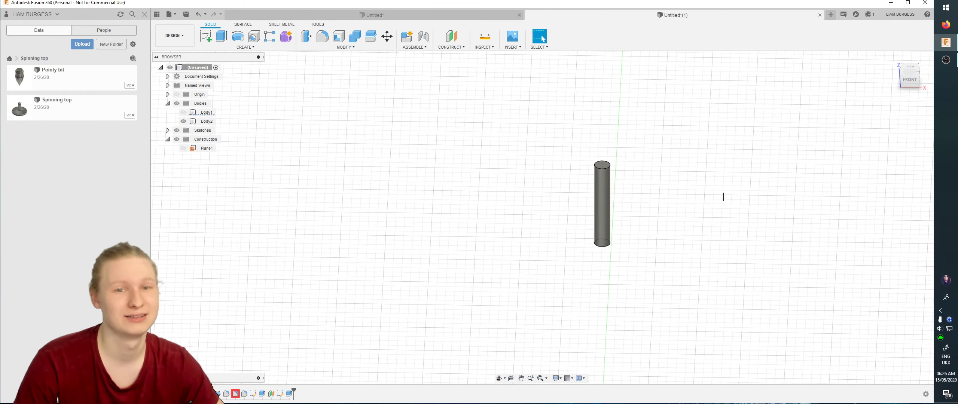
{"action": "scroll", "coordinate": [730, 193], "scroll_direction": "down", "scroll_amount": 2}
{"action": "middle_click_drag", "start_coordinate": [742, 188], "coordinate": [565, 208]}
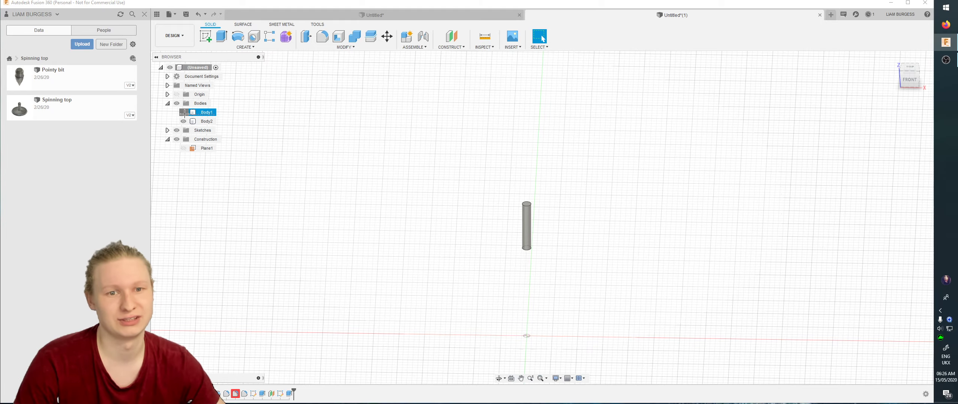
{"action": "left_click", "coordinate": [183, 112]}
{"action": "middle_click_drag", "start_coordinate": [542, 38], "coordinate": [542, 39], "text": "shift"}
{"action": "left_click_drag", "start_coordinate": [513, 192], "coordinate": [513, 195]}
{"action": "key", "text": "Escape"}
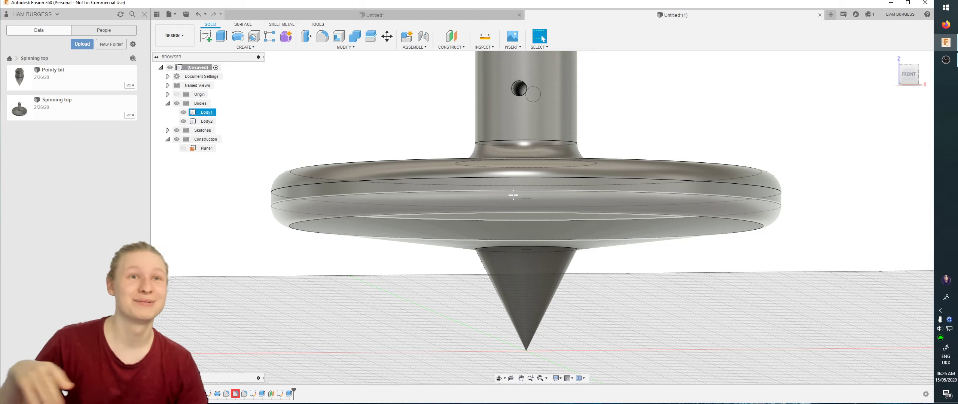
{"action": "left_click", "coordinate": [618, 150]}
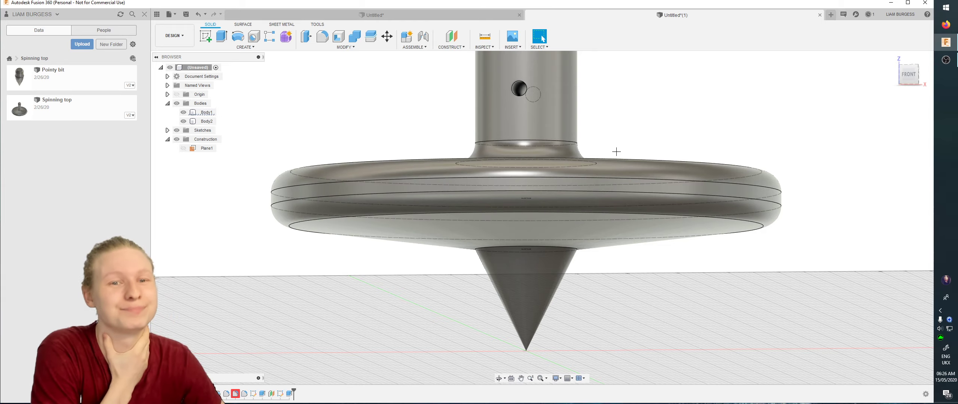
{"action": "middle_click_drag", "start_coordinate": [622, 136], "coordinate": [622, 138], "text": "shift"}
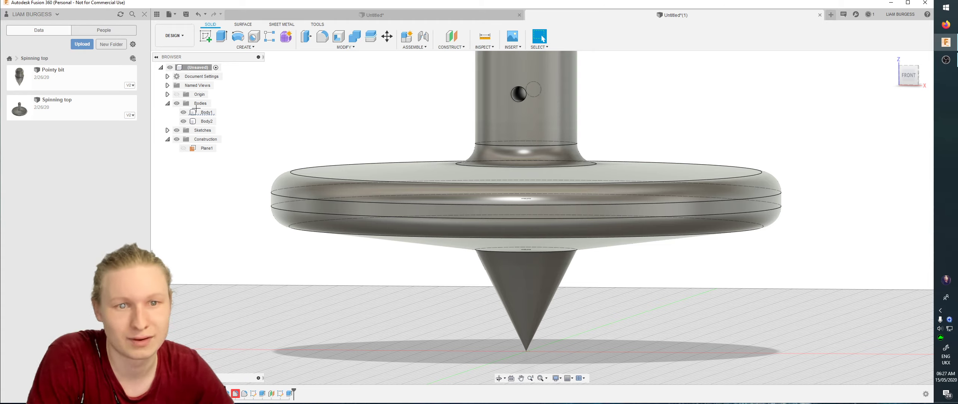
Use Combine with the Cut operation to subtract the small cylinder body from the spinning top body, without keeping the tool.
{"action": "left_click", "coordinate": [355, 37]}
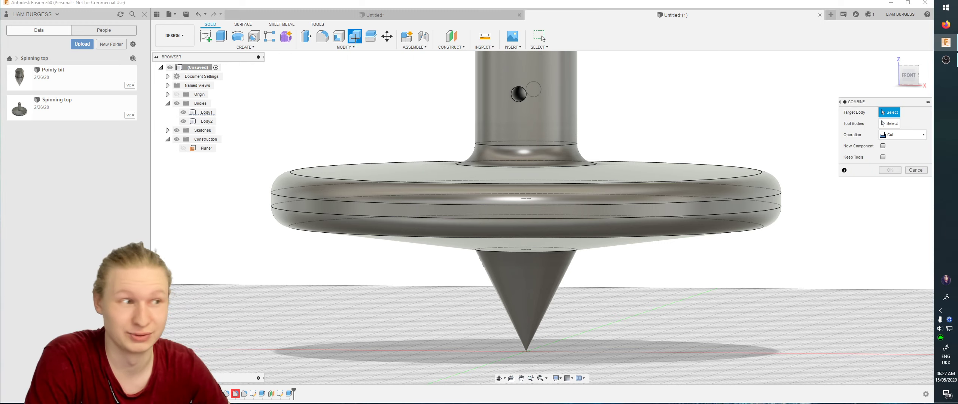
{"action": "left_click", "coordinate": [901, 135]}
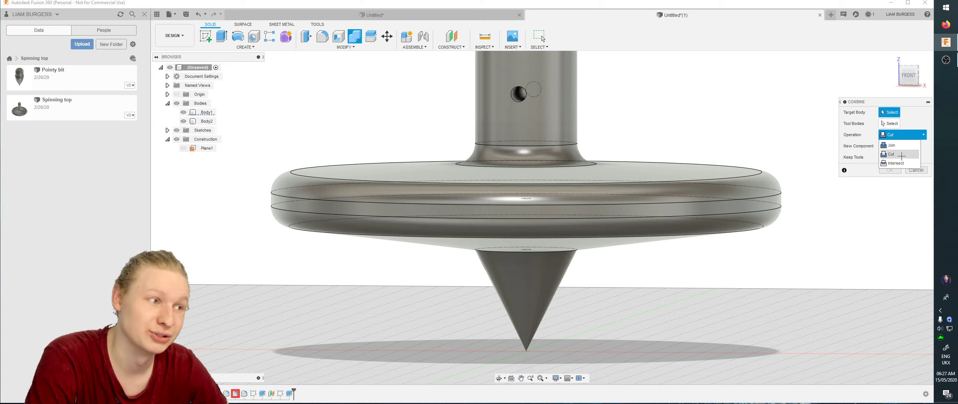
{"action": "left_click", "coordinate": [901, 155]}
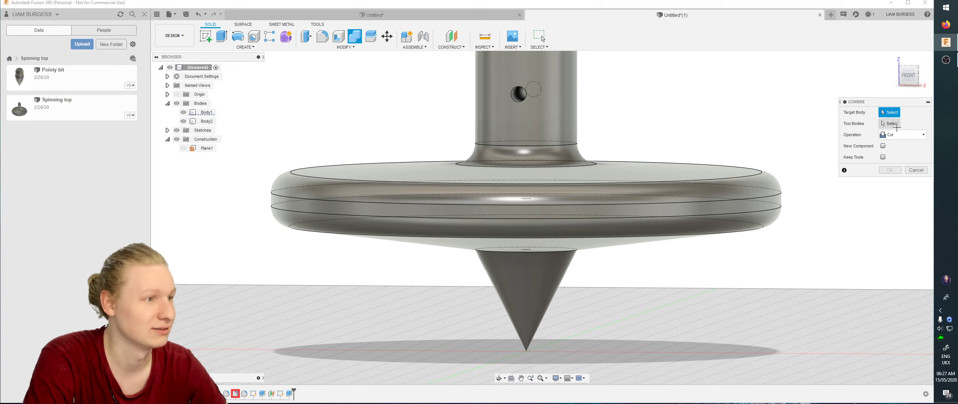
{"action": "left_click", "coordinate": [207, 112]}
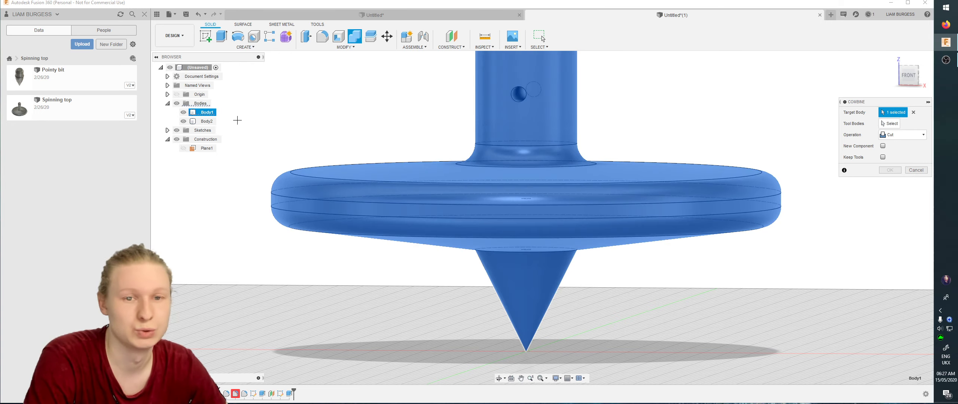
{"action": "left_click", "coordinate": [892, 123]}
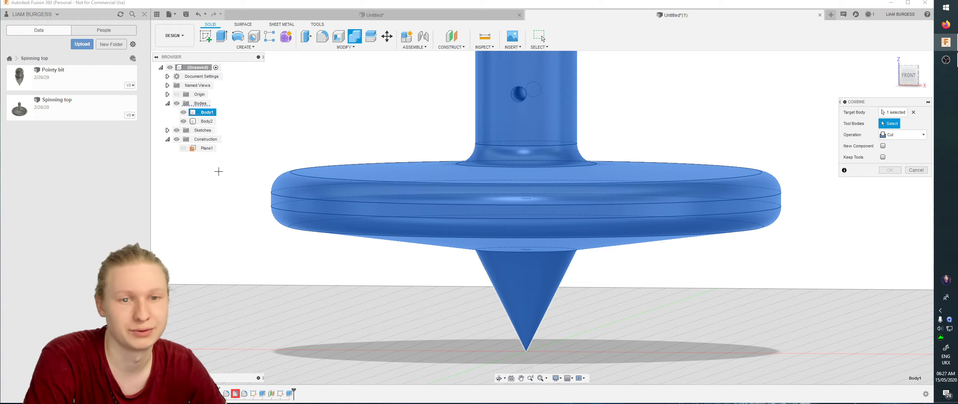
{"action": "left_click", "coordinate": [207, 120]}
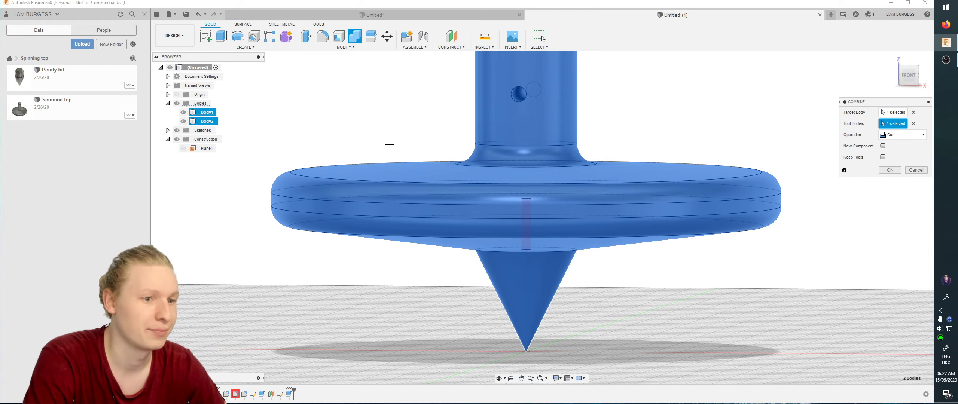
{"action": "middle_click_drag", "start_coordinate": [422, 191], "coordinate": [517, 222], "text": "shift"}
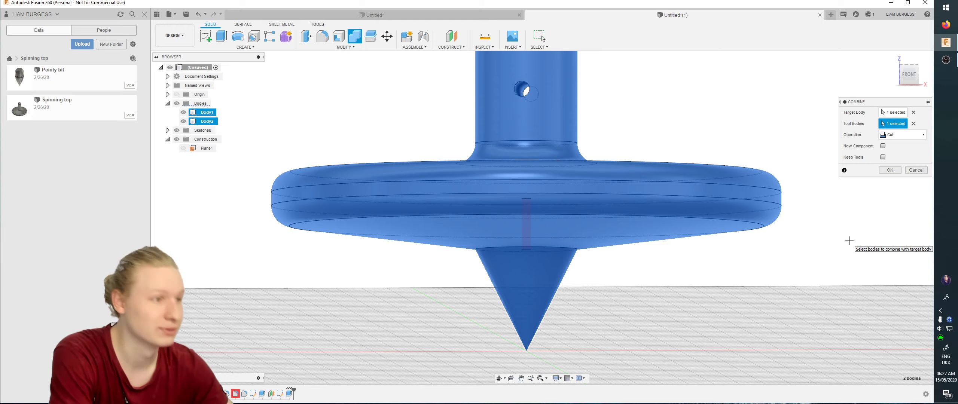
{"action": "left_click", "coordinate": [888, 171]}
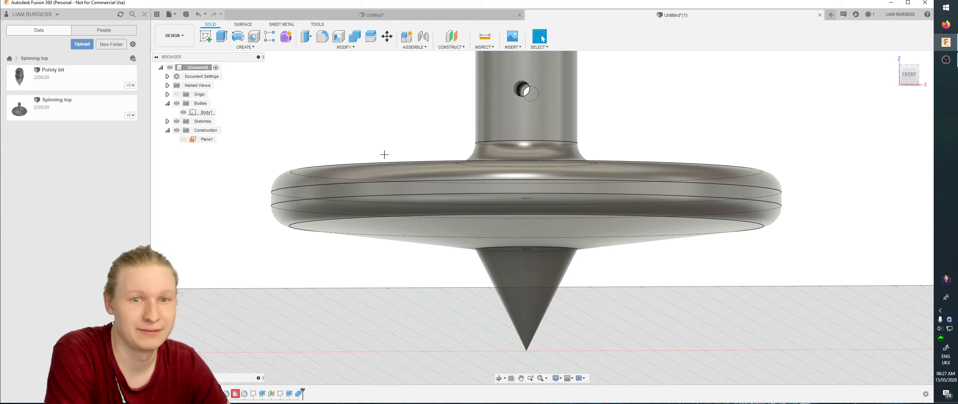
{"action": "middle_click_drag", "start_coordinate": [290, 135], "coordinate": [531, 171], "text": "shift"}
{"action": "left_click", "coordinate": [524, 199]}
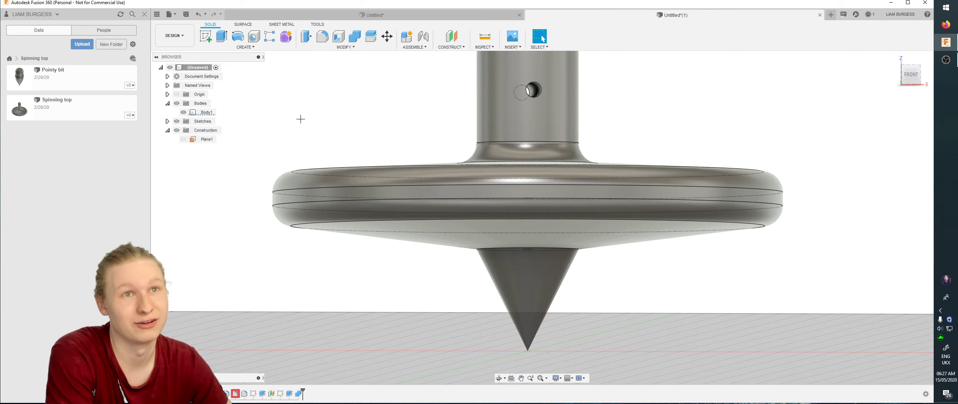
{"action": "middle_click_drag", "start_coordinate": [346, 89], "coordinate": [349, 96], "text": "shift"}
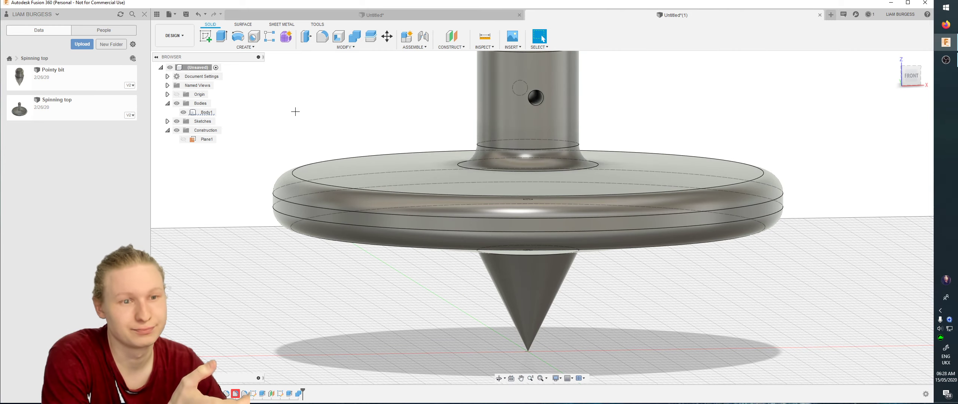
{"action": "scroll", "coordinate": [438, 182], "scroll_direction": "up", "scroll_amount": 1}
{"action": "scroll", "coordinate": [439, 184], "scroll_direction": "down", "scroll_amount": 3}
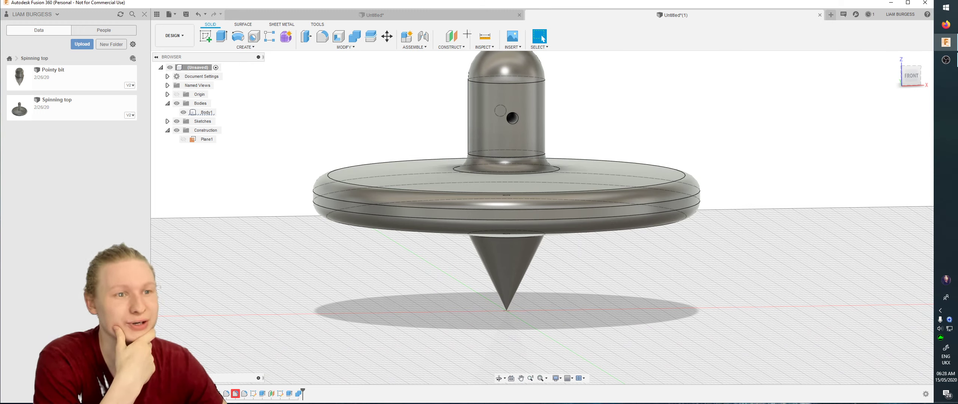
Split the spinning top body into two bodies with the offset construction plane through its disc as the splitting tool.
{"action": "left_click", "coordinate": [207, 139]}
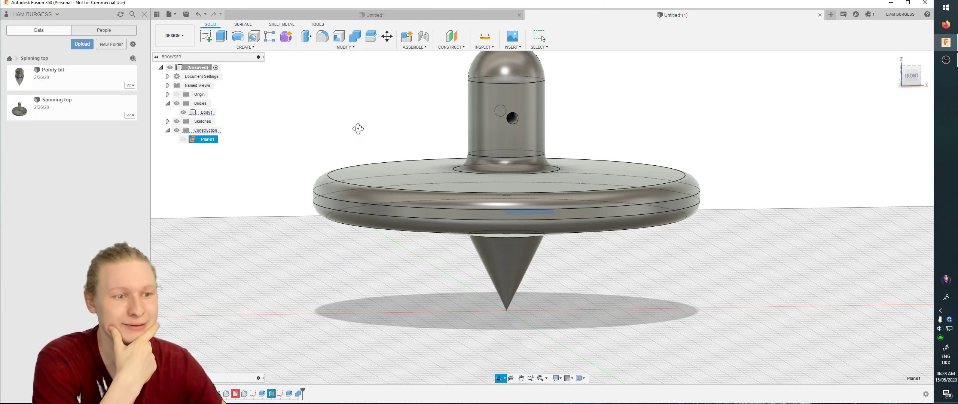
{"action": "middle_click_drag", "start_coordinate": [356, 126], "coordinate": [363, 37], "text": "shift"}
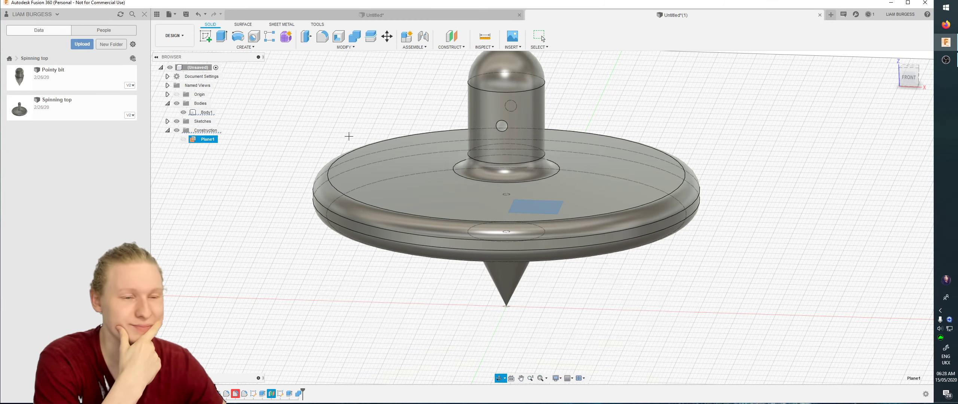
{"action": "left_click", "coordinate": [370, 36]}
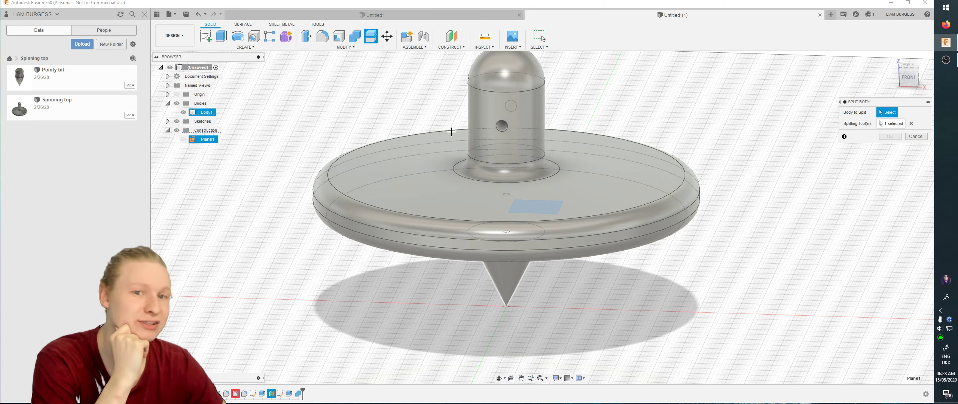
{"action": "left_click", "coordinate": [209, 113]}
{"action": "middle_click_drag", "start_coordinate": [307, 112], "coordinate": [374, 104], "text": "shift"}
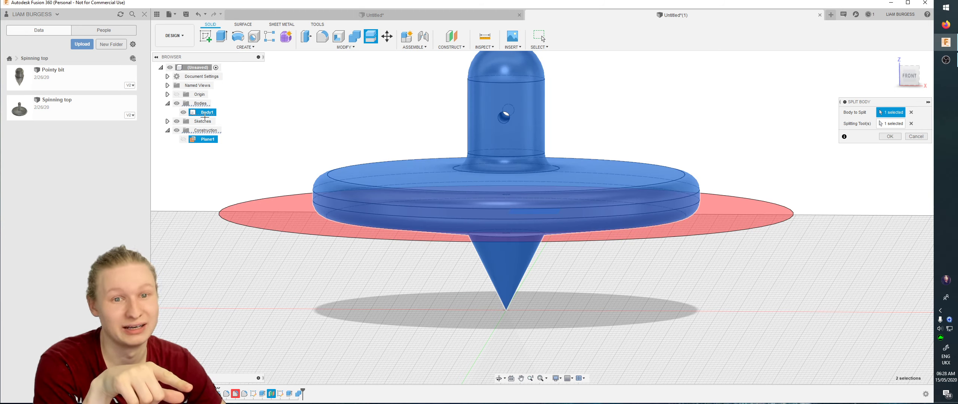
{"action": "left_click", "coordinate": [889, 123]}
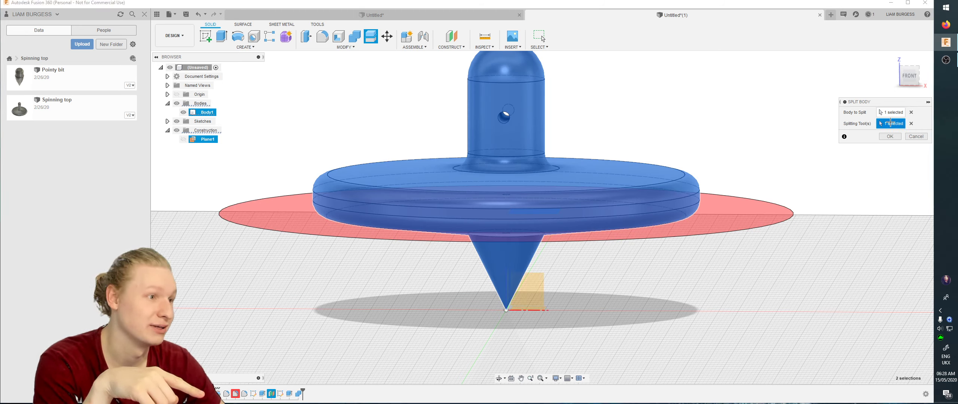
{"action": "double_click", "coordinate": [210, 140]}
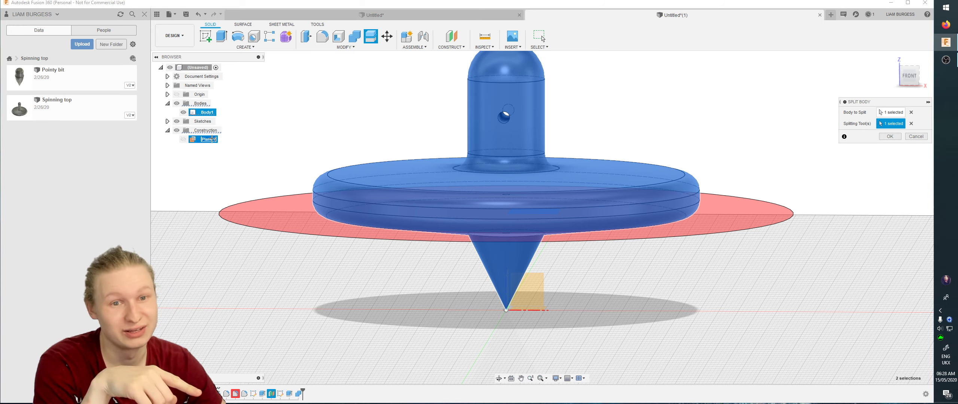
{"action": "middle_click_drag", "start_coordinate": [531, 194], "coordinate": [531, 222], "text": "shift"}
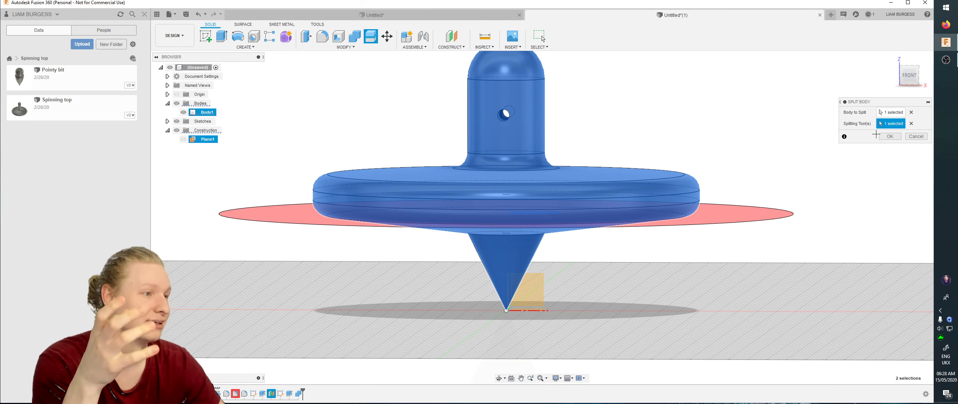
{"action": "left_click", "coordinate": [887, 136]}
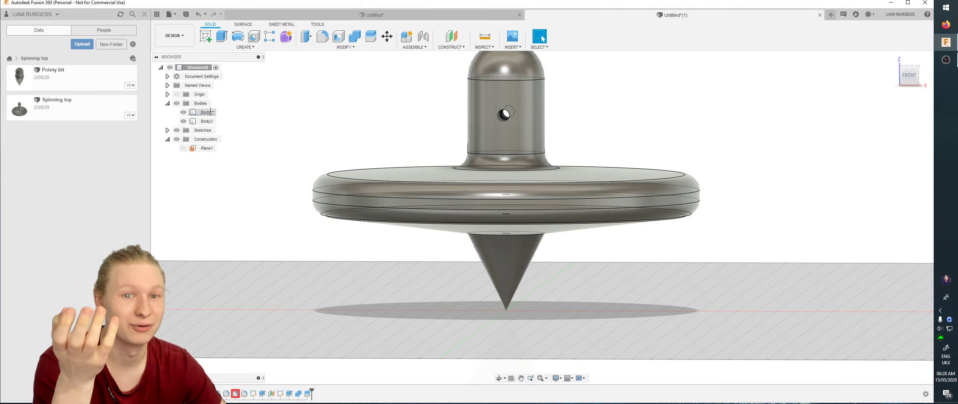
Show the two split halves one at a time and examine the small central hole in the lower half's flat face.
{"action": "left_click", "coordinate": [183, 113]}
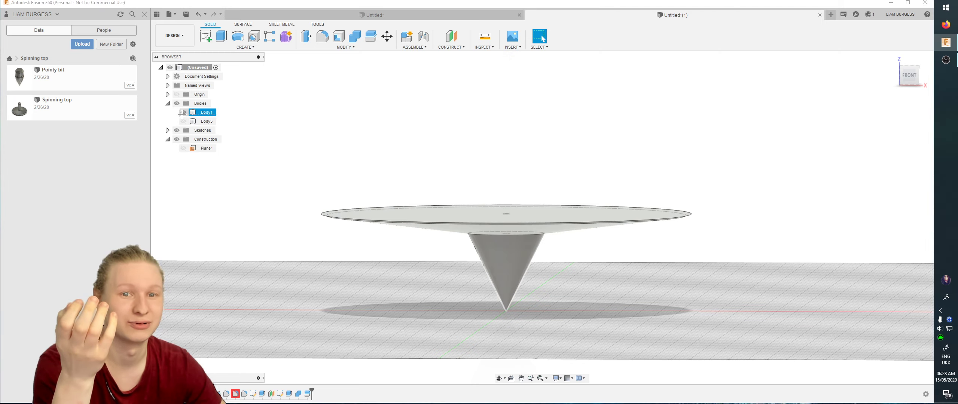
{"action": "left_click", "coordinate": [183, 121]}
{"action": "left_click", "coordinate": [183, 113]}
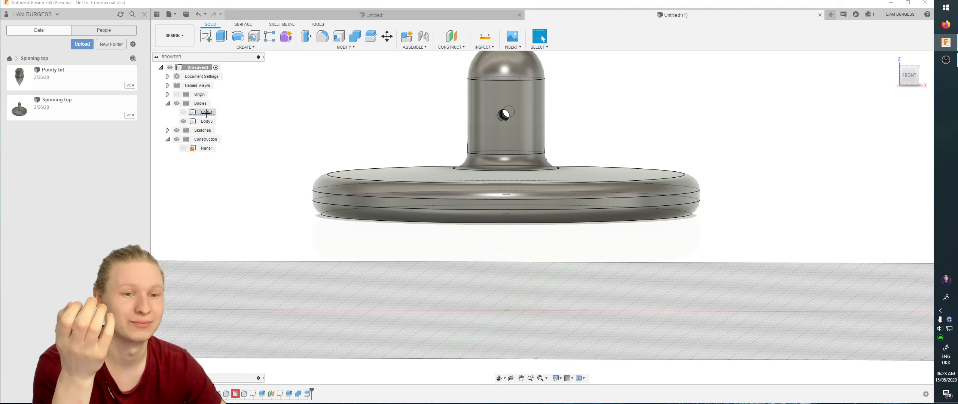
{"action": "left_click", "coordinate": [182, 113]}
{"action": "left_click", "coordinate": [182, 121]}
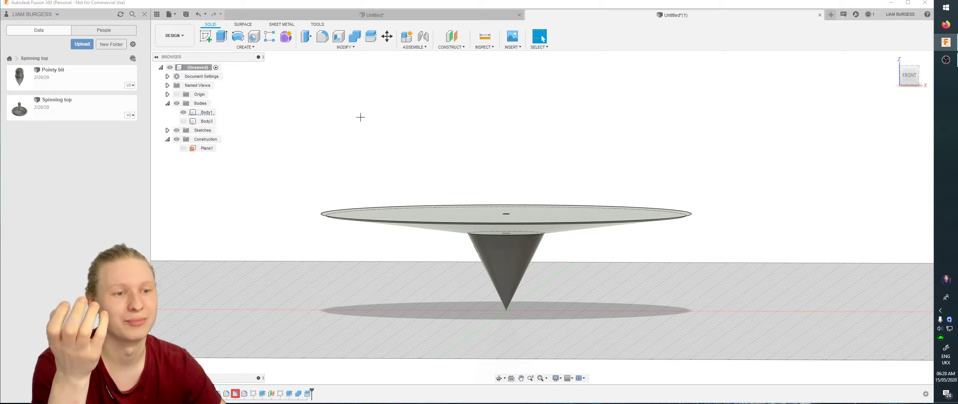
{"action": "middle_click_drag", "start_coordinate": [360, 113], "coordinate": [511, 218], "text": "shift"}
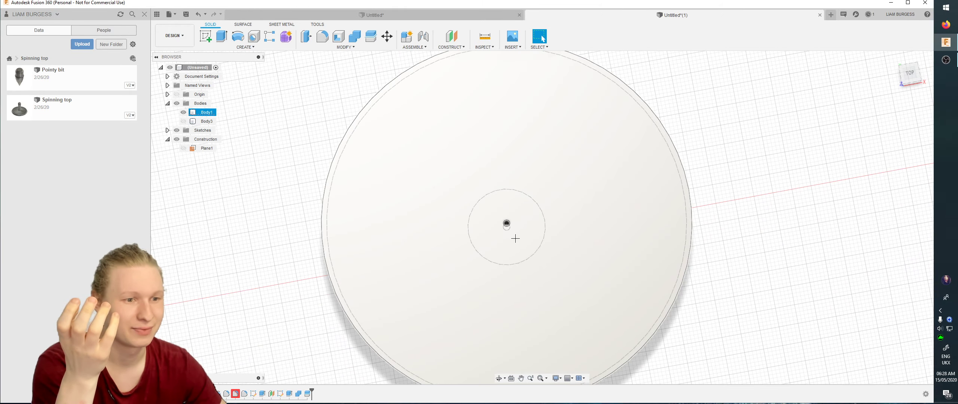
{"action": "scroll", "coordinate": [510, 218], "scroll_direction": "up", "scroll_amount": 5}
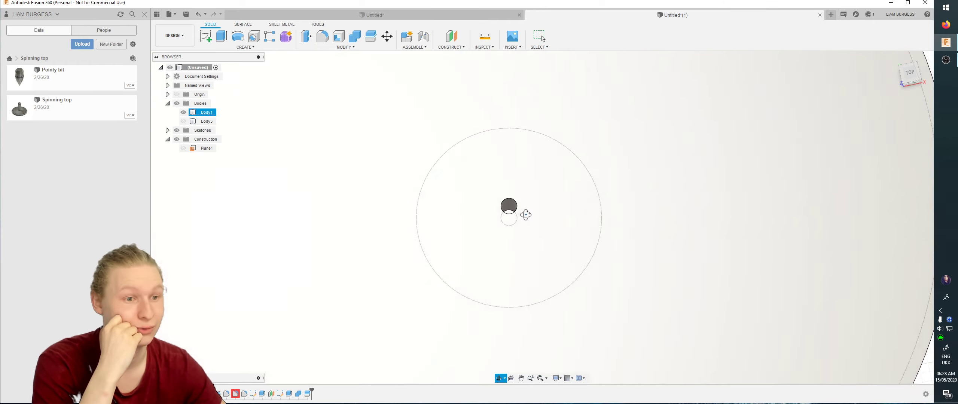
{"action": "middle_click_drag", "start_coordinate": [521, 212], "coordinate": [552, 229], "text": "shift"}
{"action": "scroll", "coordinate": [524, 204], "scroll_direction": "down", "scroll_amount": 5}
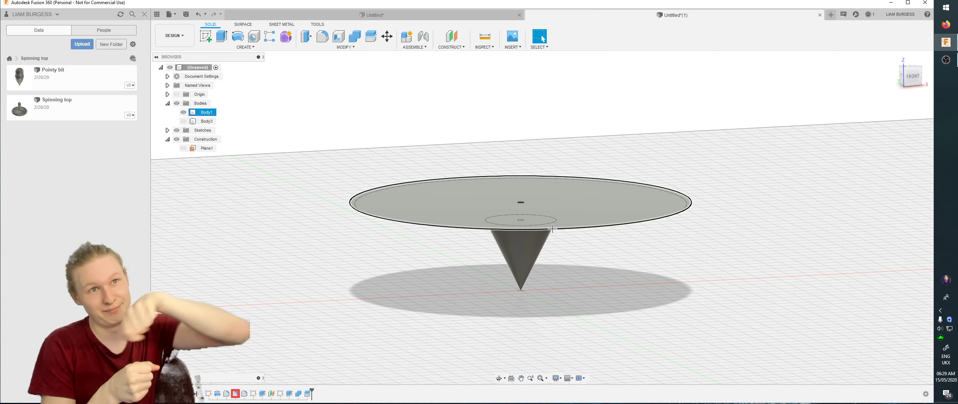
Show the upper half, hide the lower pointed half, and examine the upper half's flat underside.
{"action": "left_click", "coordinate": [205, 121]}
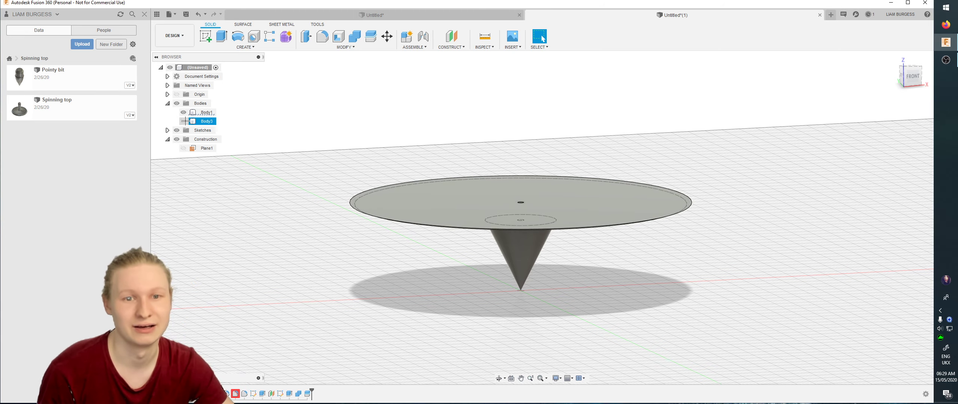
{"action": "left_click", "coordinate": [183, 121]}
{"action": "left_click", "coordinate": [183, 112]}
{"action": "middle_click_drag", "start_coordinate": [317, 116], "coordinate": [543, 39], "text": "shift"}
{"action": "key", "text": "Escape"}
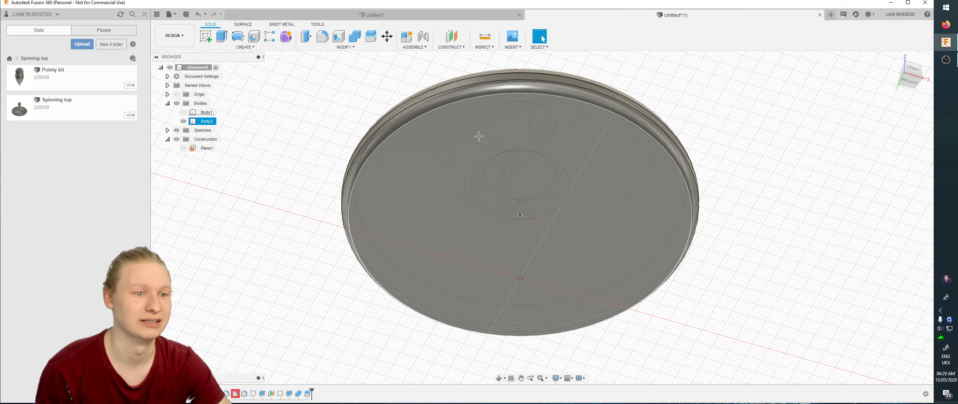
{"action": "mouse_move", "coordinate": [580, 202]}
{"action": "middle_mouse_down", "text": "shift"}
{"action": "mouse_move", "coordinate": [564, 187]}
{"action": "mouse_move", "coordinate": [564, 205]}
{"action": "middle_mouse_up", "text": "shift"}
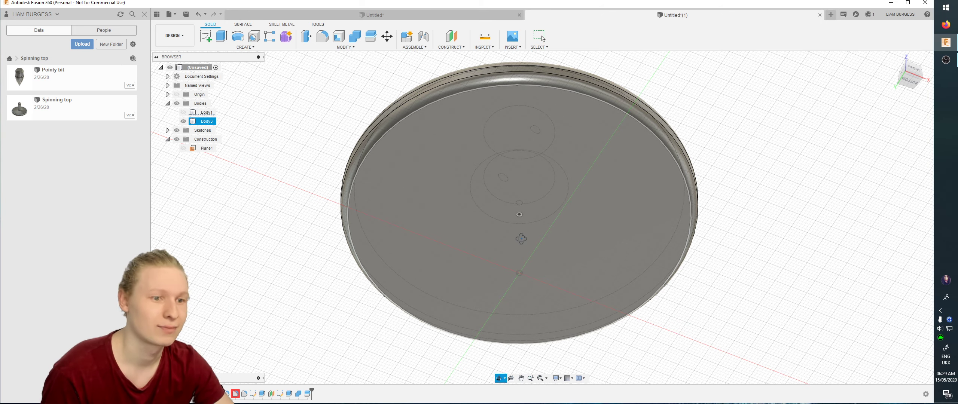
{"action": "middle_click_drag", "start_coordinate": [527, 223], "coordinate": [636, 86], "text": "shift"}
{"action": "left_click", "coordinate": [637, 86]}
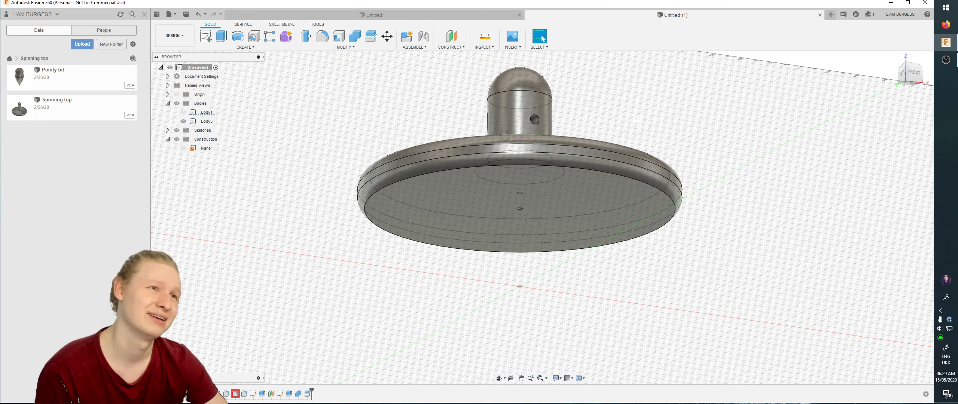
{"action": "left_click", "coordinate": [524, 202]}
{"action": "mouse_move", "coordinate": [524, 202]}
{"action": "middle_mouse_down", "text": "shift"}
{"action": "mouse_move", "coordinate": [524, 224]}
{"action": "mouse_move", "coordinate": [523, 210]}
{"action": "middle_mouse_up", "text": "shift"}
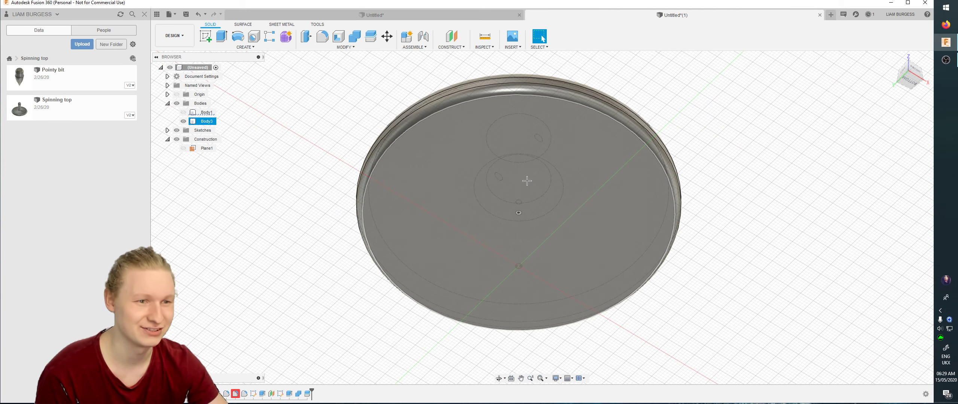
Start a two-distance chamfer on the small central hole's edge in the upper half's flat underside, with distances of 0.30 cm and 0.10 cm.
{"action": "scroll", "coordinate": [523, 203], "scroll_direction": "up", "scroll_amount": 4}
{"action": "scroll", "coordinate": [523, 203], "scroll_direction": "up", "scroll_amount": 2}
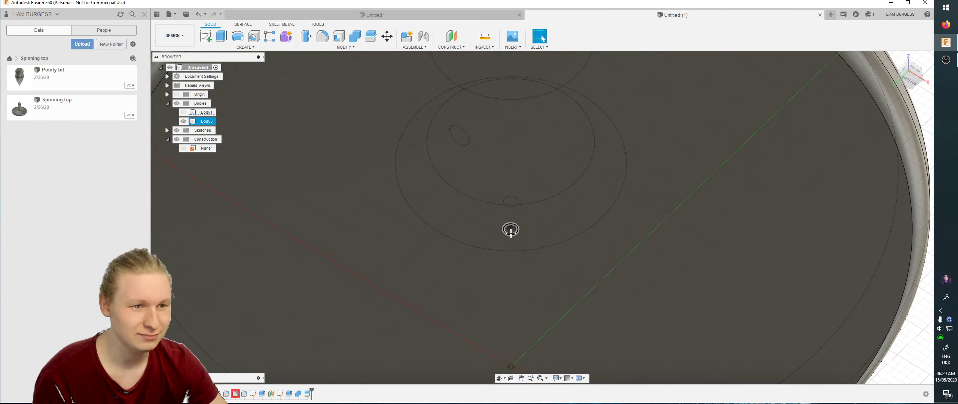
{"action": "left_click", "coordinate": [511, 225]}
{"action": "middle_click_drag", "start_coordinate": [540, 202], "coordinate": [549, 201], "text": "shift"}
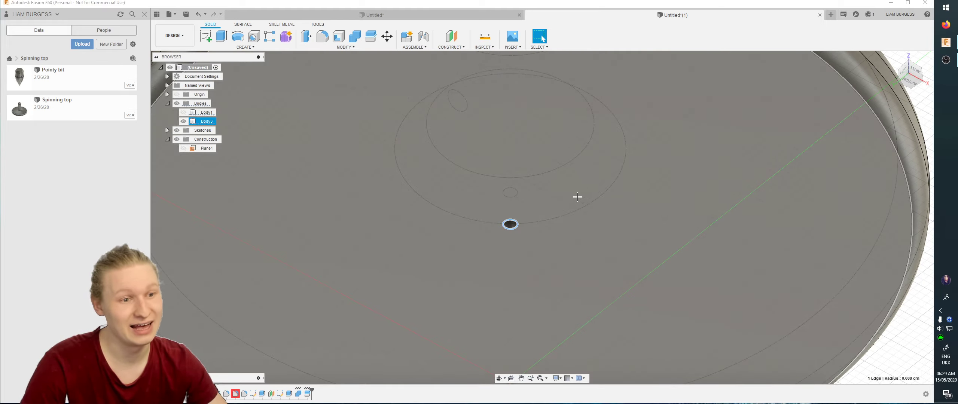
{"action": "key", "text": "s"}
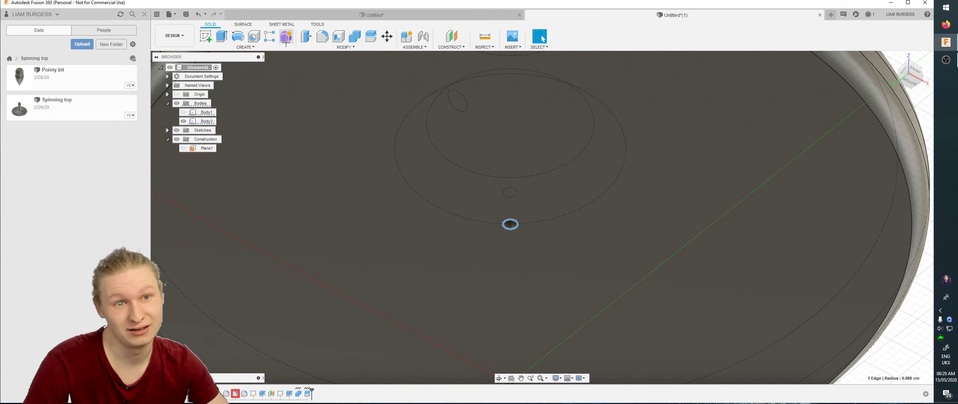
{"action": "left_click", "coordinate": [283, 48]}
{"action": "mouse_move", "coordinate": [328, 48]}
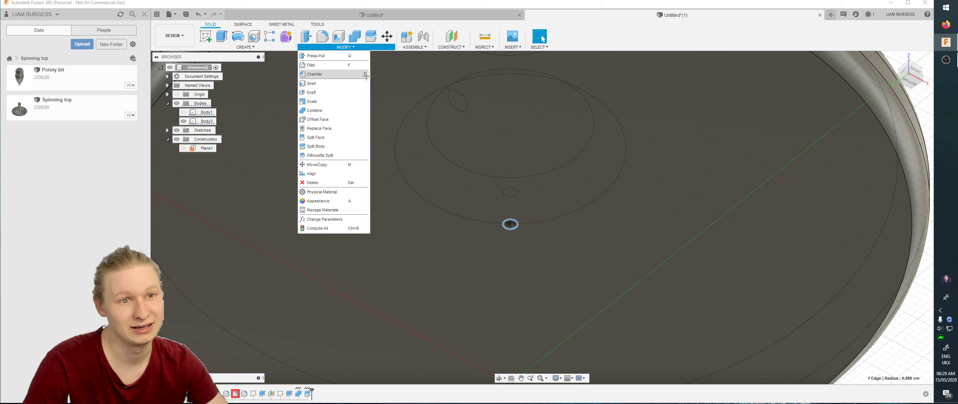
{"action": "left_click", "coordinate": [341, 74]}
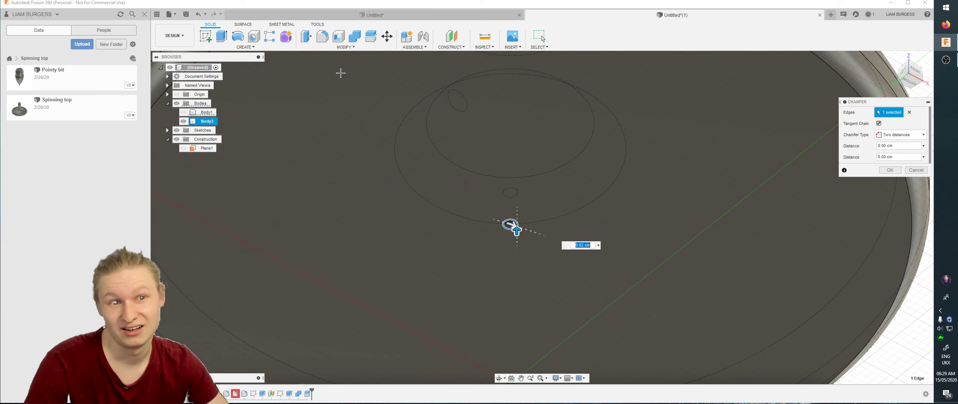
{"action": "middle_click_drag", "start_coordinate": [494, 248], "coordinate": [520, 220], "text": "shift"}
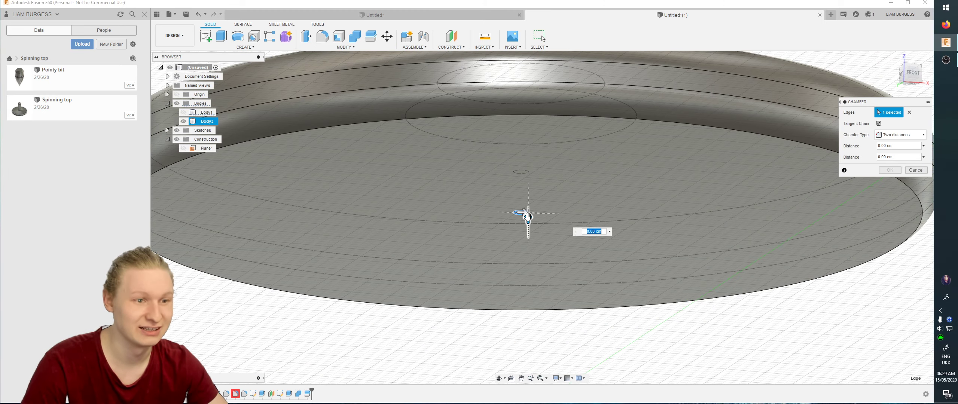
{"action": "mouse_move", "coordinate": [527, 216]}
{"action": "left_mouse_down"}
{"action": "mouse_move", "coordinate": [527, 205]}
{"action": "mouse_move", "coordinate": [529, 214]}
{"action": "left_mouse_up"}
{"action": "middle_click_drag", "start_coordinate": [529, 214], "coordinate": [533, 238], "text": "shift"}
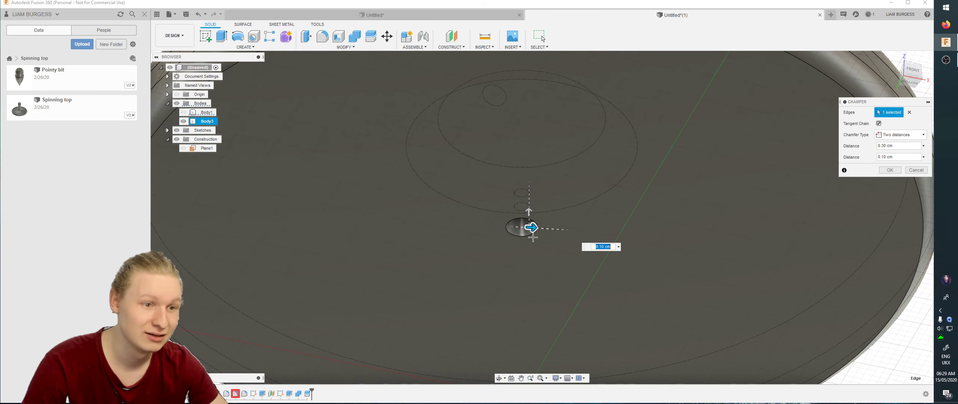
Set the second chamfer distance to 0.02 cm and apply the chamfer to the upper half's central hole.
{"action": "left_click", "coordinate": [598, 247]}
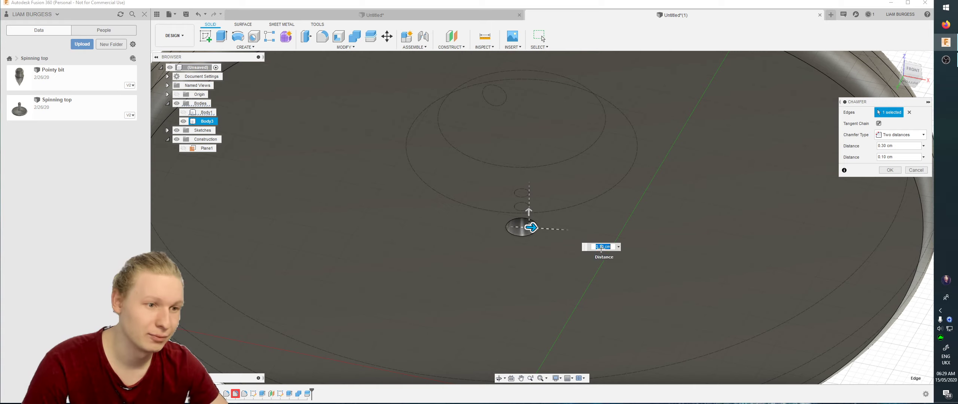
{"action": "key", "text": "BackSpace"}
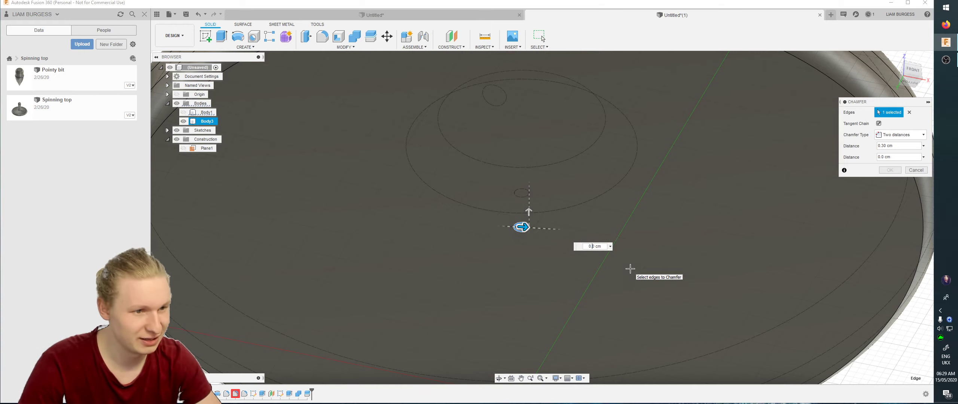
{"action": "type", "text": "1"}
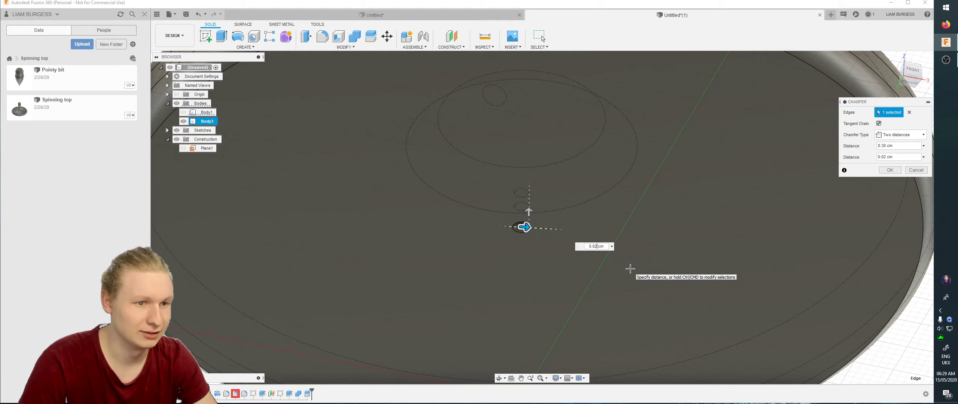
{"action": "key", "text": "Return"}
{"action": "middle_click_drag", "start_coordinate": [629, 268], "coordinate": [576, 204], "text": "shift"}
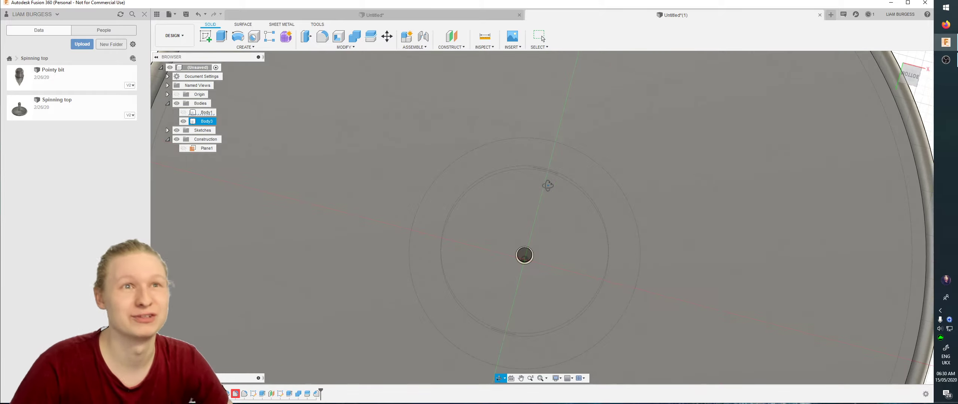
{"action": "middle_click_drag", "start_coordinate": [554, 194], "coordinate": [548, 185], "text": "shift"}
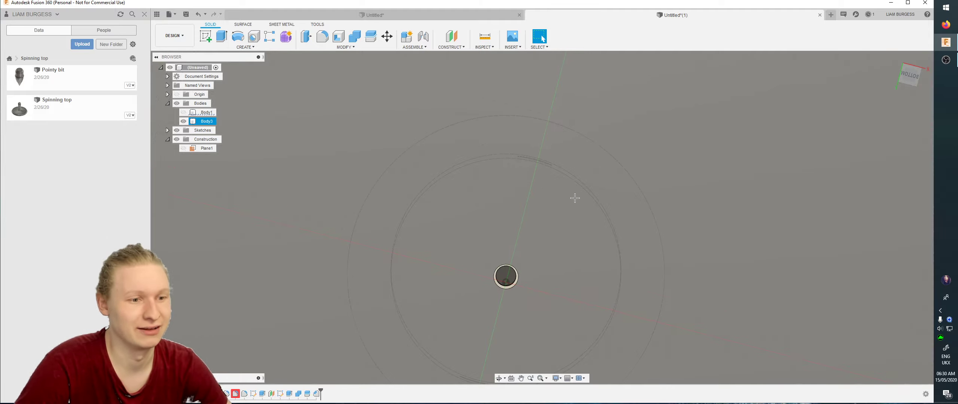
{"action": "middle_click_drag", "start_coordinate": [573, 197], "coordinate": [565, 245], "text": "shift"}
{"action": "key", "text": "Escape"}
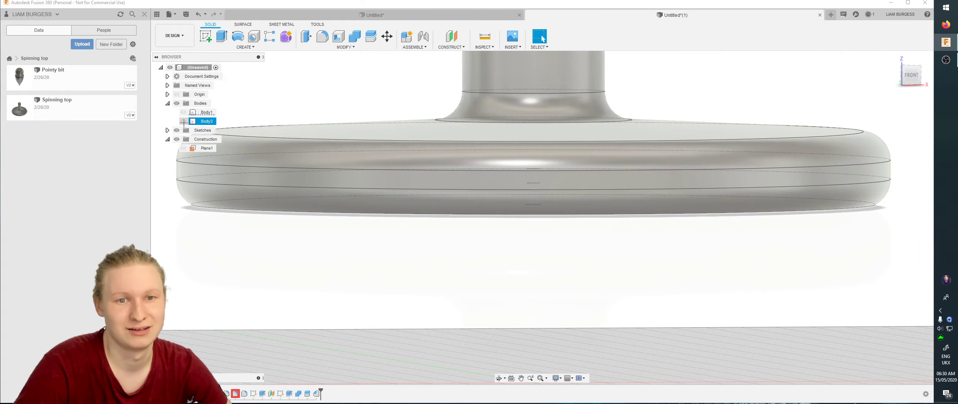
Hide the upper half and show the lower pointed half with its flat face in view.
{"action": "left_click", "coordinate": [184, 122]}
{"action": "left_click", "coordinate": [184, 113]}
{"action": "middle_click_drag", "start_coordinate": [454, 129], "coordinate": [461, 148], "text": "shift"}
{"action": "scroll", "coordinate": [532, 176], "scroll_direction": "up", "scroll_amount": 3}
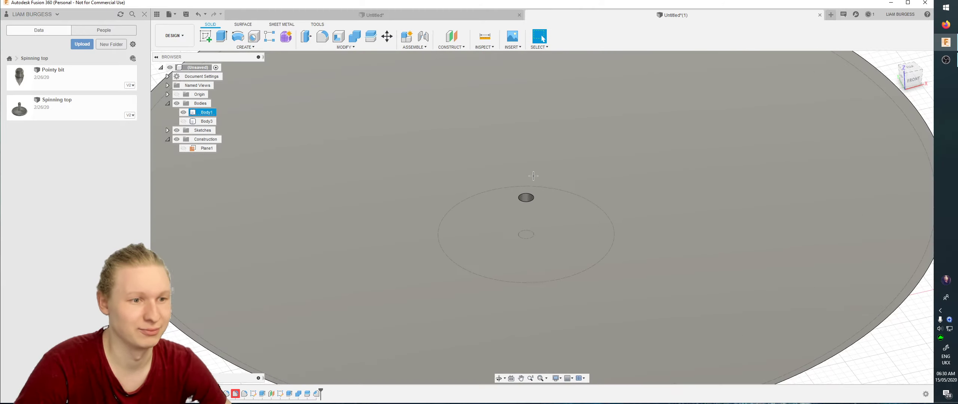
Start a two-distance chamfer on the lower half's central hole edge, with distances of 0.10 cm and 0.25 cm.
{"action": "left_click", "coordinate": [524, 204]}
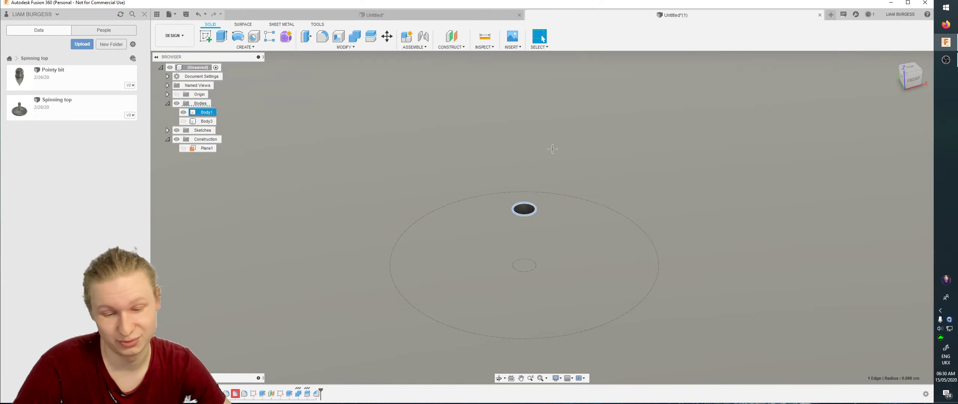
{"action": "key", "text": "s"}
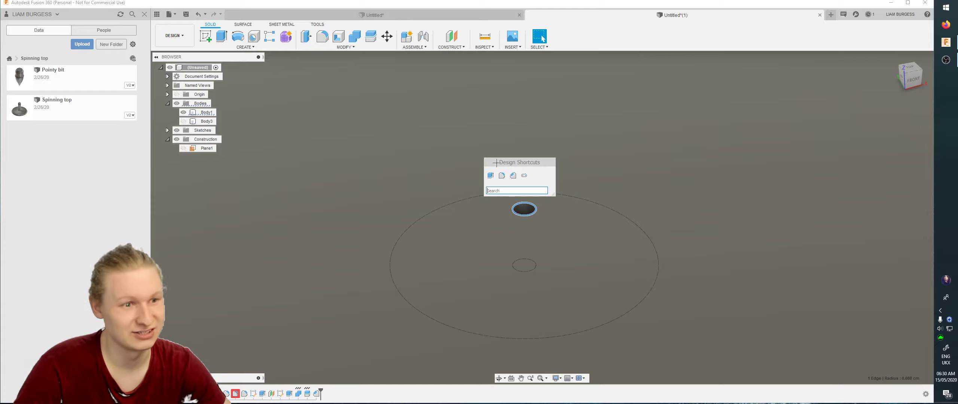
{"action": "left_click", "coordinate": [513, 175]}
{"action": "middle_click_drag", "start_coordinate": [551, 208], "coordinate": [526, 209], "text": "shift"}
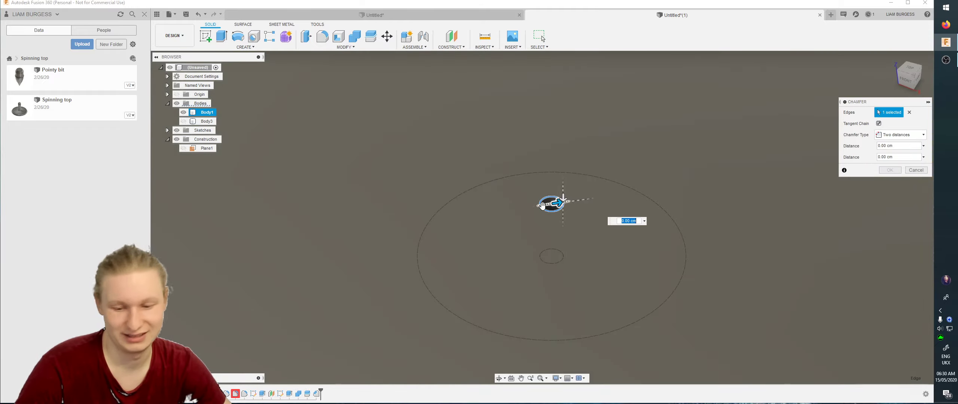
{"action": "left_click_drag", "start_coordinate": [553, 204], "coordinate": [563, 238]}
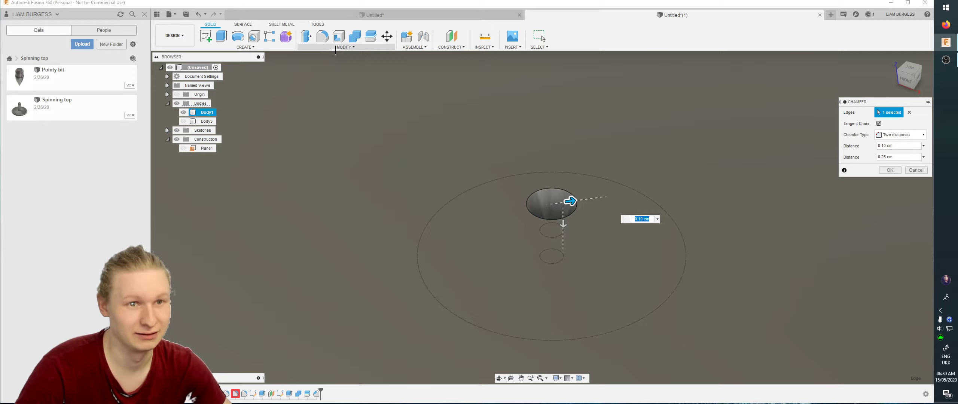
Set the first chamfer distance on the lower half's hole to 0.015 cm, apply the chamfer, and undo it.
{"action": "middle_click_drag", "start_coordinate": [461, 139], "coordinate": [589, 206], "text": "shift"}
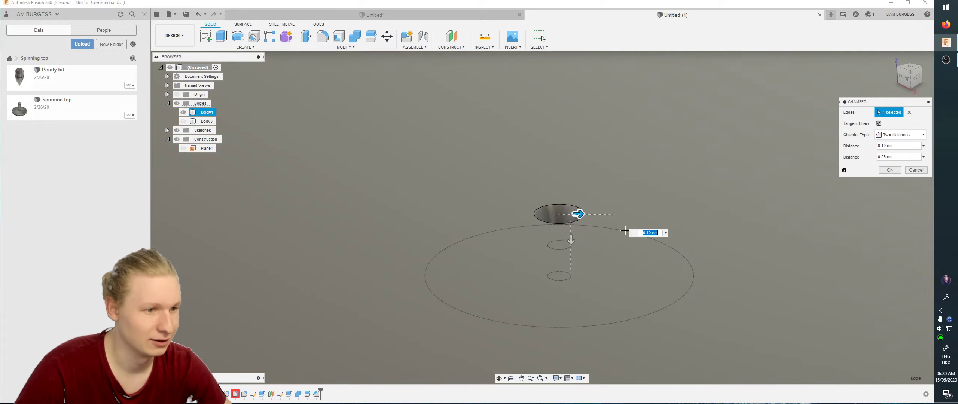
{"action": "left_click", "coordinate": [645, 233]}
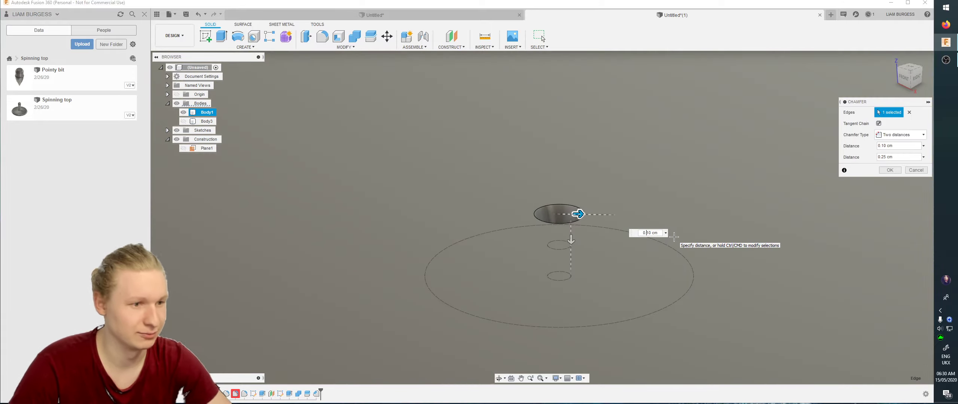
{"action": "key", "text": "Delete"}
{"action": "key", "text": "Delete"}
{"action": "type", "text": "0"}
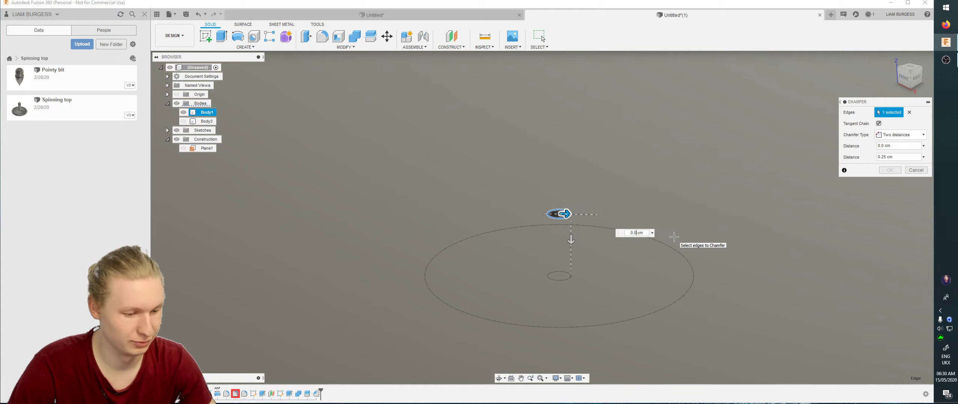
{"action": "type", "text": "15"}
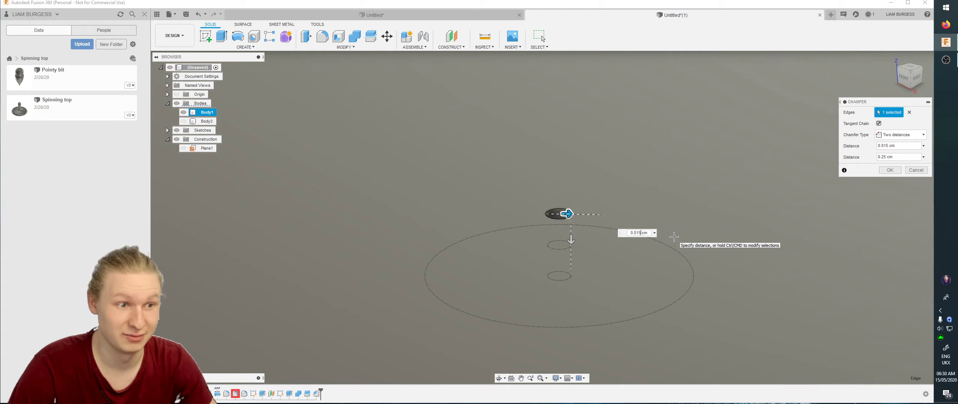
{"action": "key", "text": "Return"}
{"action": "middle_click_drag", "start_coordinate": [564, 237], "coordinate": [596, 238], "text": "shift"}
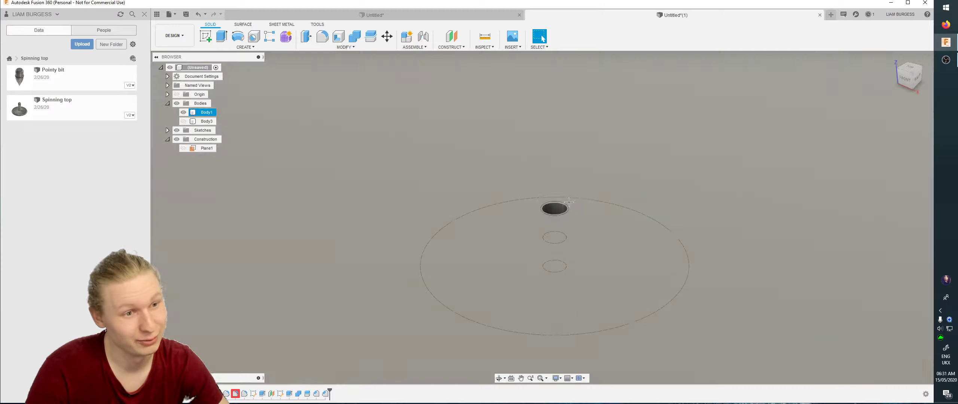
{"action": "key", "text": "ctrl+z"}
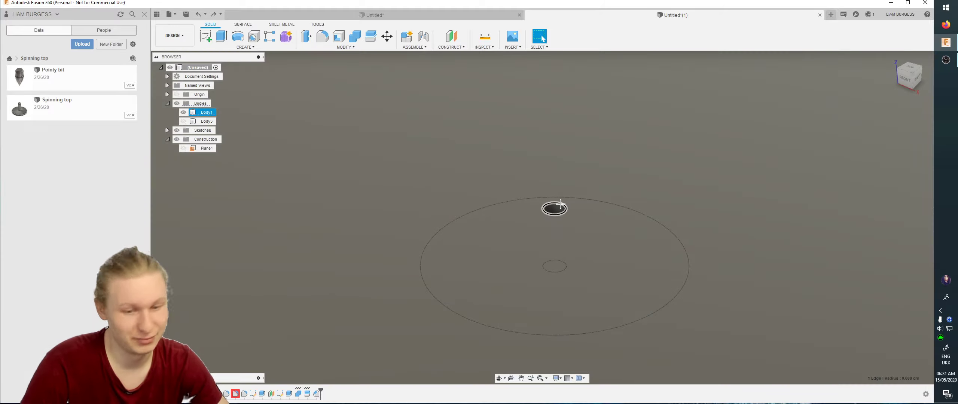
Start another two-distance chamfer on the lower half's central hole edge, with distances of 0.15 cm and 0.05 cm.
{"action": "left_click", "coordinate": [560, 205]}
{"action": "left_click", "coordinate": [588, 220]}
{"action": "key", "text": "Return"}
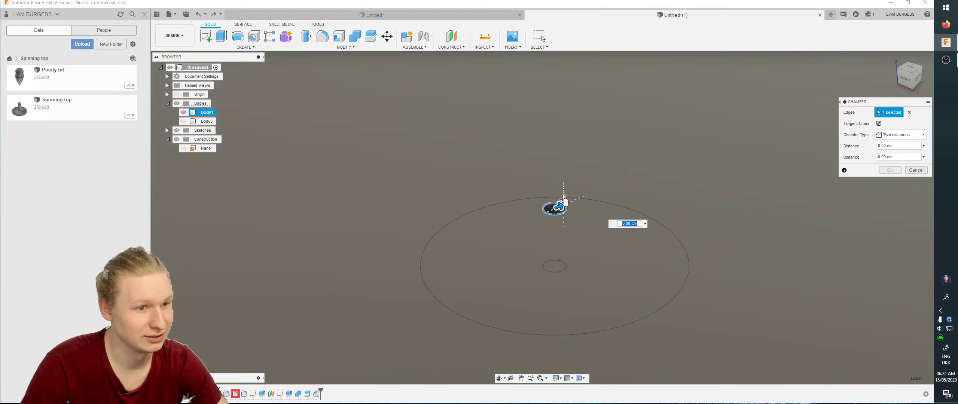
{"action": "middle_click_drag", "start_coordinate": [564, 207], "coordinate": [576, 214]}
{"action": "mouse_move", "coordinate": [576, 214]}
{"action": "left_mouse_down"}
{"action": "mouse_move", "coordinate": [595, 210]}
{"action": "mouse_move", "coordinate": [586, 214]}
{"action": "left_mouse_up"}
{"action": "middle_click_drag", "start_coordinate": [601, 221], "coordinate": [603, 212], "text": "shift"}
{"action": "left_click", "coordinate": [597, 219]}
{"action": "type", "text": "0.15"}
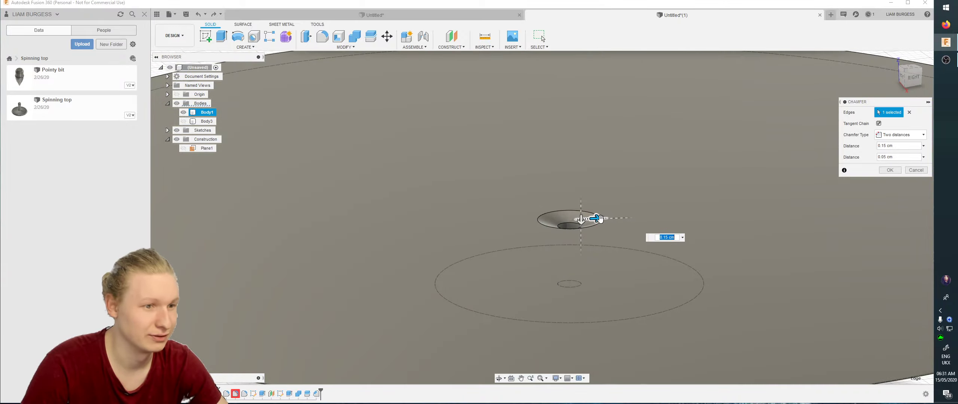
Reduce the first chamfer distance to 0.10 cm and apply the chamfer to the lower half's hole.
{"action": "key", "text": "Return"}
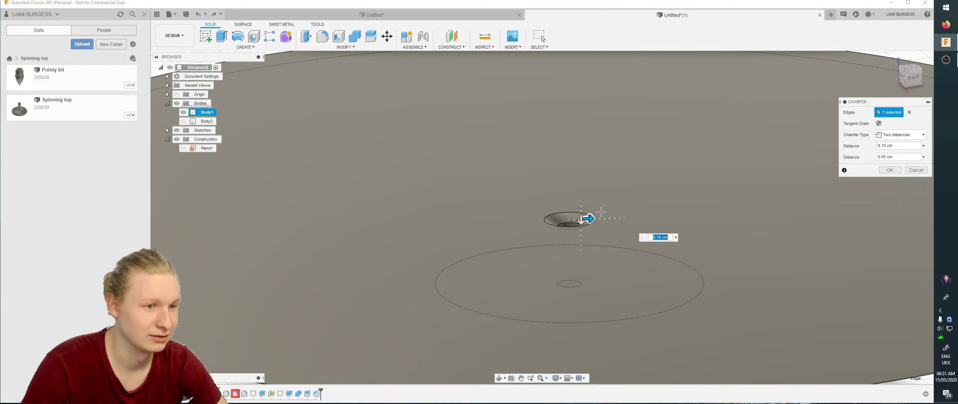
{"action": "left_click", "coordinate": [593, 219]}
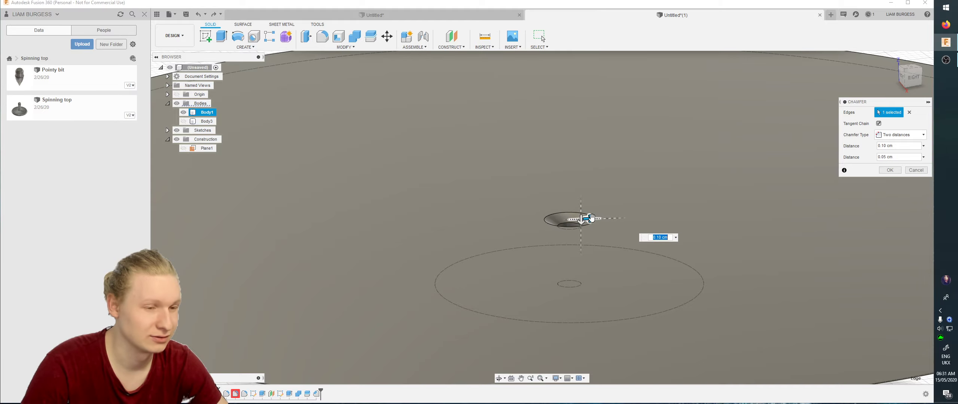
{"action": "middle_click_drag", "start_coordinate": [605, 204], "coordinate": [583, 222], "text": "shift"}
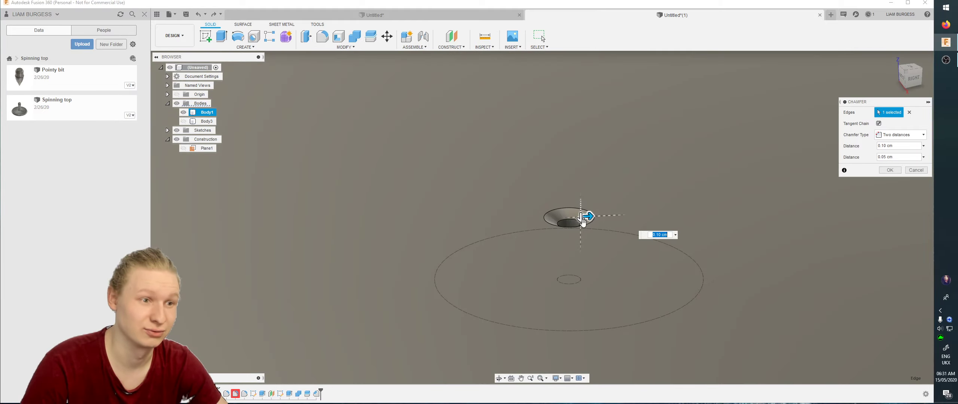
{"action": "left_click", "coordinate": [581, 221]}
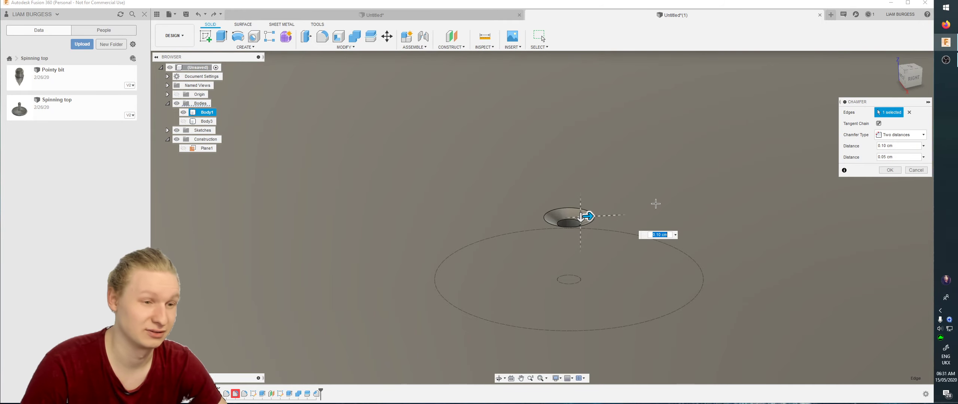
{"action": "key", "text": "Return"}
{"action": "middle_click_drag", "start_coordinate": [656, 205], "coordinate": [644, 215], "text": "shift"}
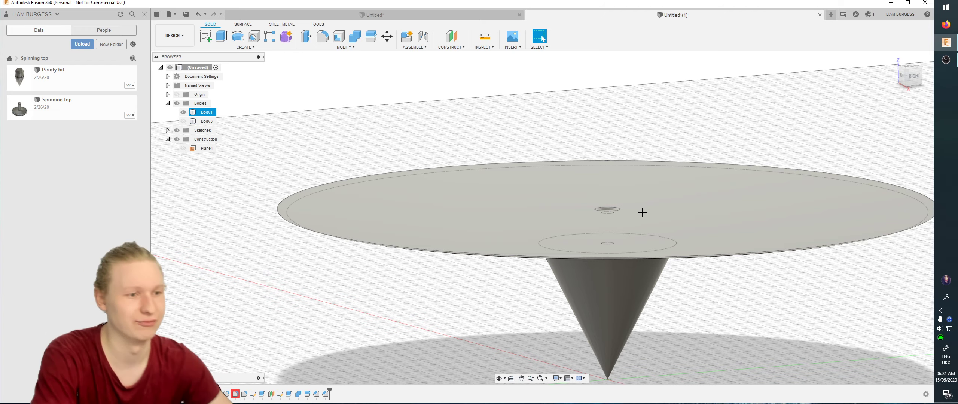
Show the top's upper half and hide the lower half to expose the underside of the upper half.
{"action": "mouse_move", "coordinate": [609, 172]}
{"action": "middle_mouse_down", "text": "shift"}
{"action": "mouse_move", "coordinate": [609, 187]}
{"action": "mouse_move", "coordinate": [606, 159]}
{"action": "middle_mouse_up", "text": "shift"}
{"action": "left_click", "coordinate": [184, 121]}
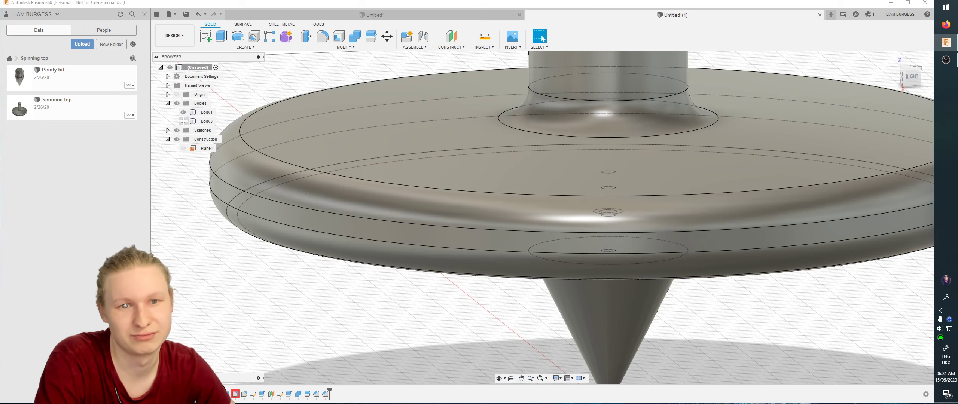
{"action": "left_click", "coordinate": [184, 112]}
{"action": "scroll", "coordinate": [623, 221], "scroll_direction": "up", "scroll_amount": 5}
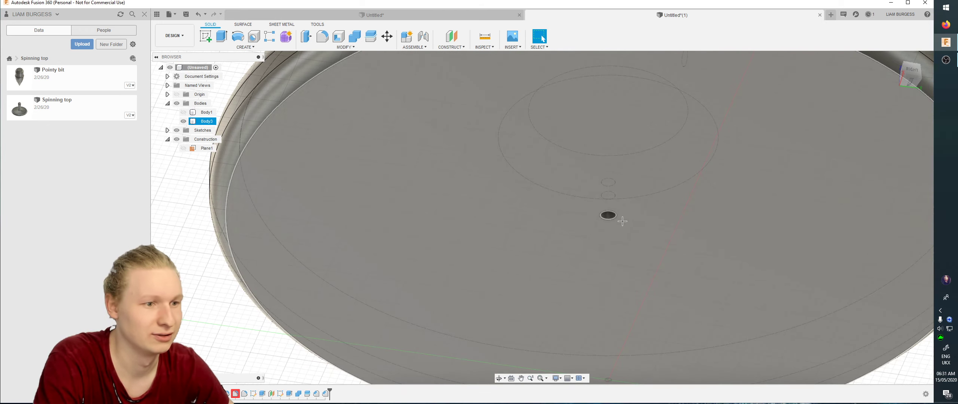
Apply a two-distance chamfer of 0.10 cm and 0.05 cm to the central hole edge on the upper half's underside.
{"action": "left_click", "coordinate": [616, 216]}
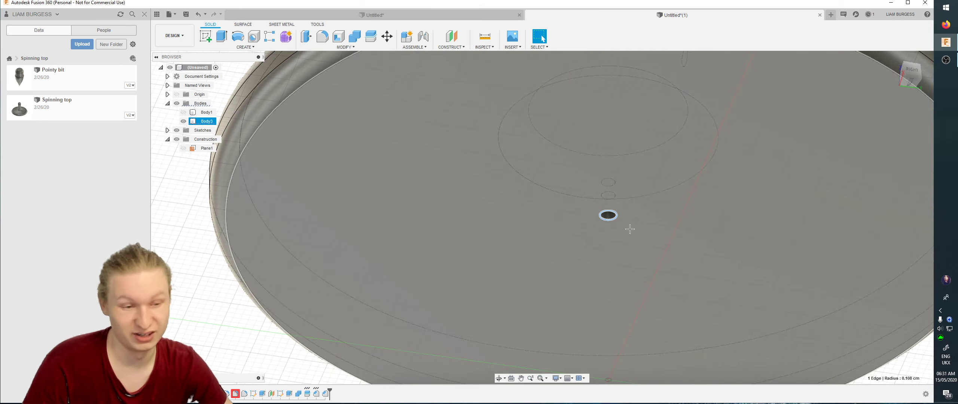
{"action": "key", "text": "s"}
{"action": "left_click", "coordinate": [654, 248]}
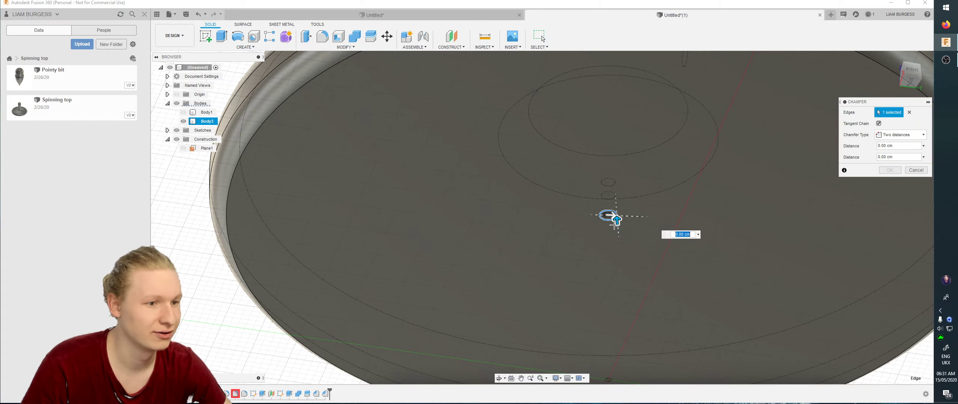
{"action": "type", "text": "0.1"}
{"action": "scroll", "coordinate": [618, 221], "scroll_direction": "down", "scroll_amount": 2}
{"action": "scroll", "coordinate": [626, 227], "scroll_direction": "up", "scroll_amount": 3}
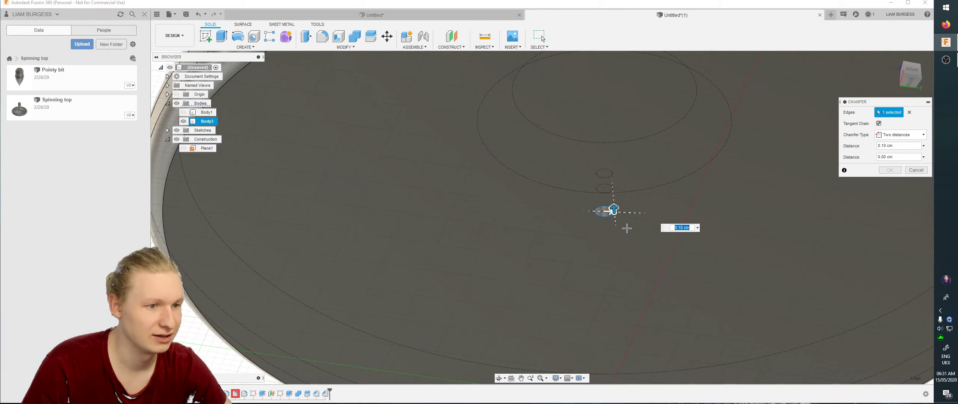
{"action": "scroll", "coordinate": [622, 225], "scroll_direction": "up", "scroll_amount": 3}
{"action": "key", "text": "Tab"}
{"action": "type", "text": "0.05"}
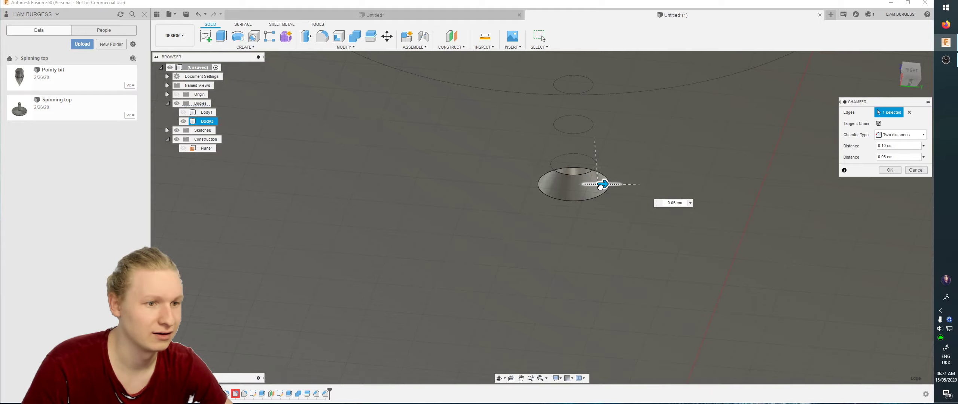
{"action": "key", "text": "Return"}
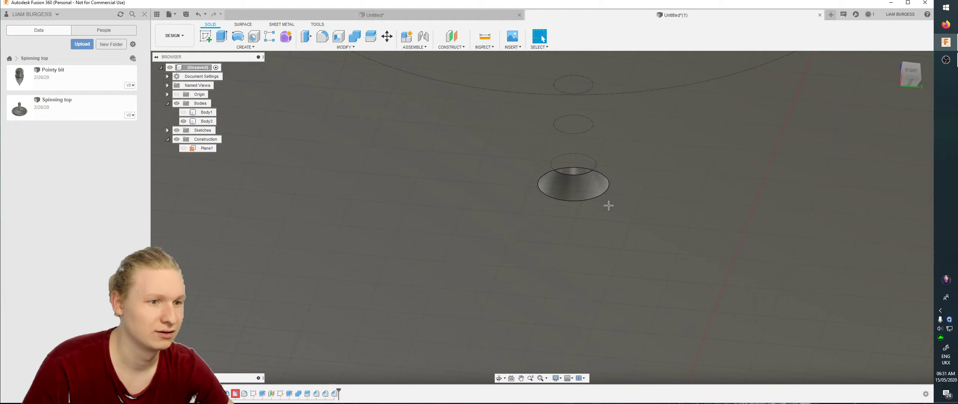
Show the lower half again and check the complete spinning top from the front.
{"action": "scroll", "coordinate": [613, 195], "scroll_direction": "down", "scroll_amount": 2}
{"action": "scroll", "coordinate": [622, 185], "scroll_direction": "up", "scroll_amount": 1}
{"action": "scroll", "coordinate": [622, 186], "scroll_direction": "down", "scroll_amount": 4}
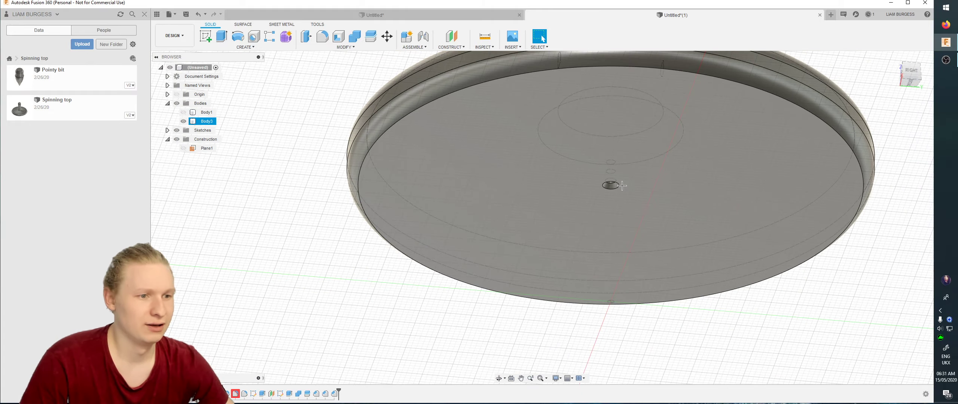
{"action": "scroll", "coordinate": [622, 185], "scroll_direction": "down", "scroll_amount": 3}
{"action": "middle_click_drag", "start_coordinate": [622, 186], "coordinate": [621, 223], "text": "shift"}
{"action": "left_click", "coordinate": [323, 168]}
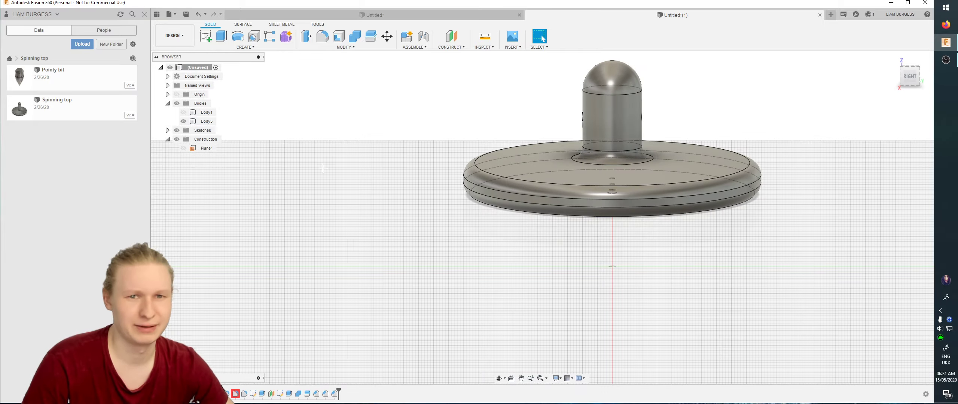
{"action": "left_click", "coordinate": [184, 112]}
{"action": "middle_click_drag", "start_coordinate": [337, 114], "coordinate": [470, 127], "text": "shift"}
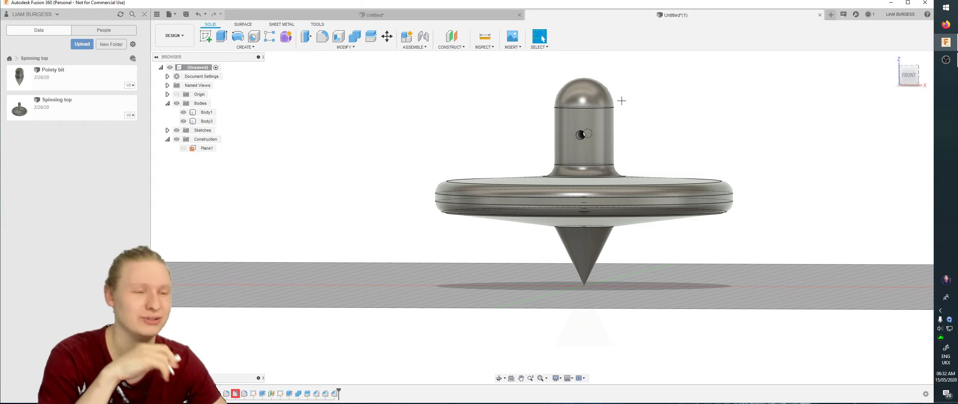
{"action": "middle_click_drag", "start_coordinate": [658, 115], "coordinate": [652, 111], "text": "shift"}
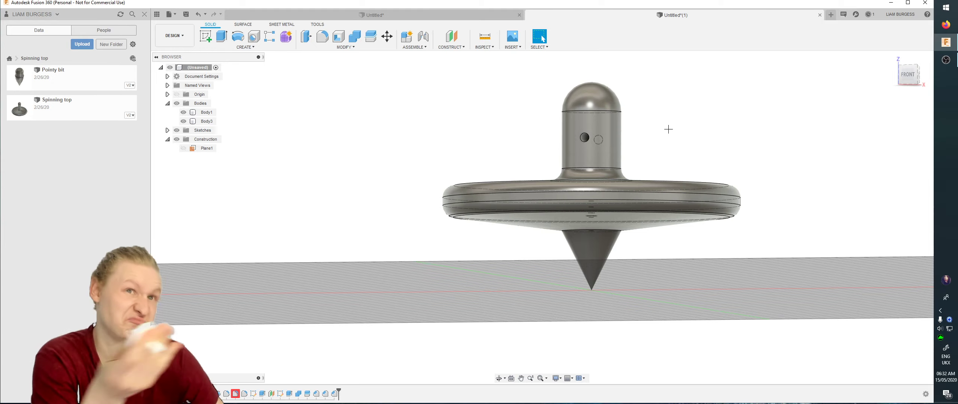
{"action": "left_click", "coordinate": [704, 185]}
{"action": "middle_click_drag", "start_coordinate": [705, 186], "coordinate": [705, 183], "text": "shift"}
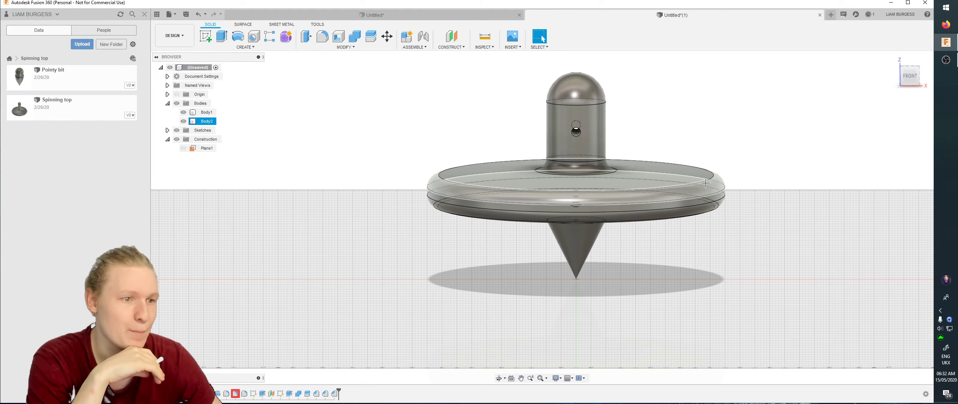
Save the design as "spinnign top revolve" in the Spinning top folder.
{"action": "left_click", "coordinate": [171, 14]}
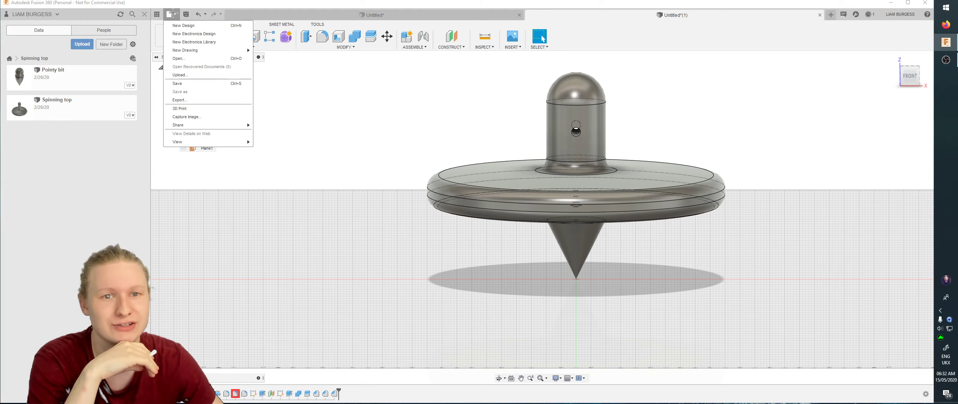
{"action": "left_click", "coordinate": [204, 83]}
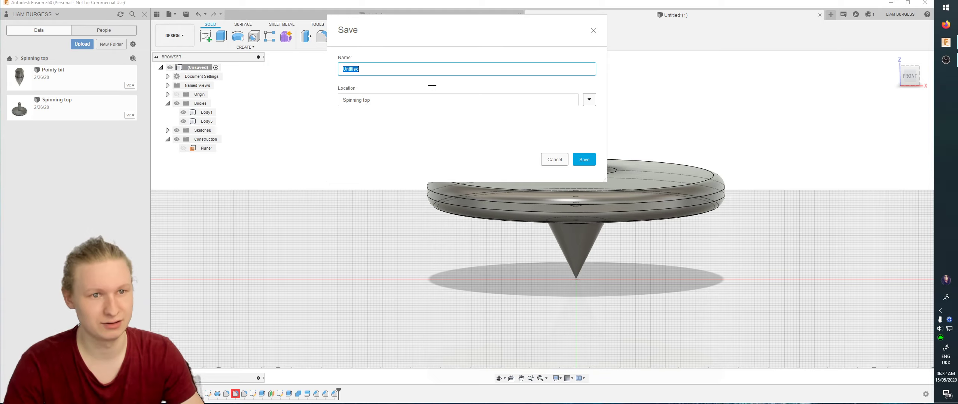
{"action": "type", "text": "spinnign top revolv"}
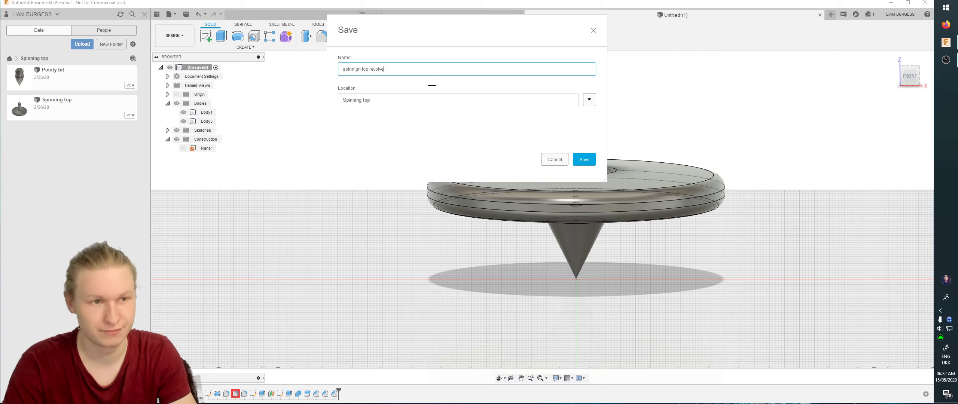
{"action": "key", "text": "Return"}
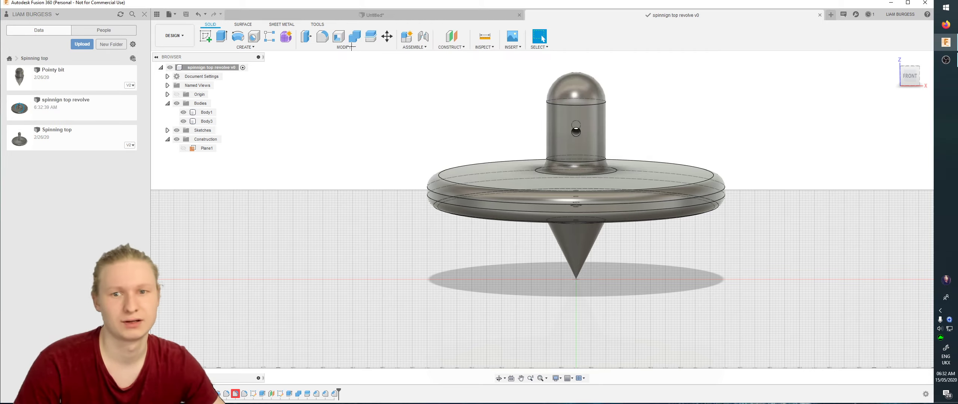
Export the whole design as an STL file named "spinnign top revolve v1" to the Rocket folder.
{"action": "left_click", "coordinate": [167, 15]}
{"action": "left_click", "coordinate": [179, 102]}
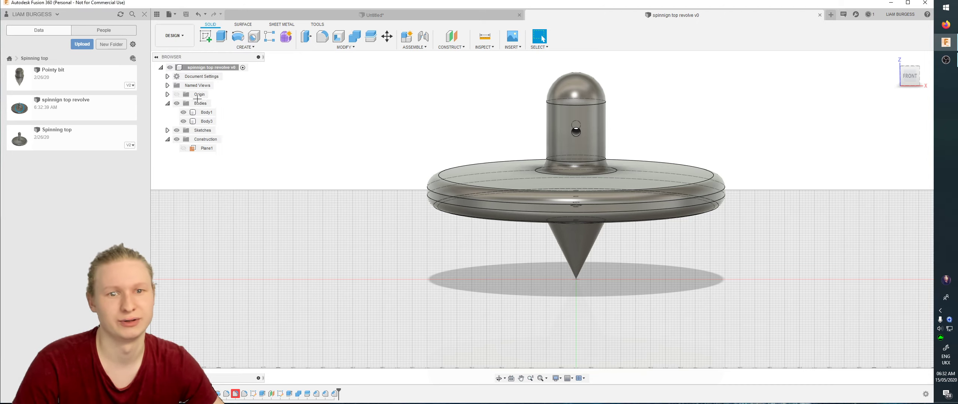
{"action": "scroll", "coordinate": [451, 98], "scroll_direction": "down", "scroll_amount": 7}
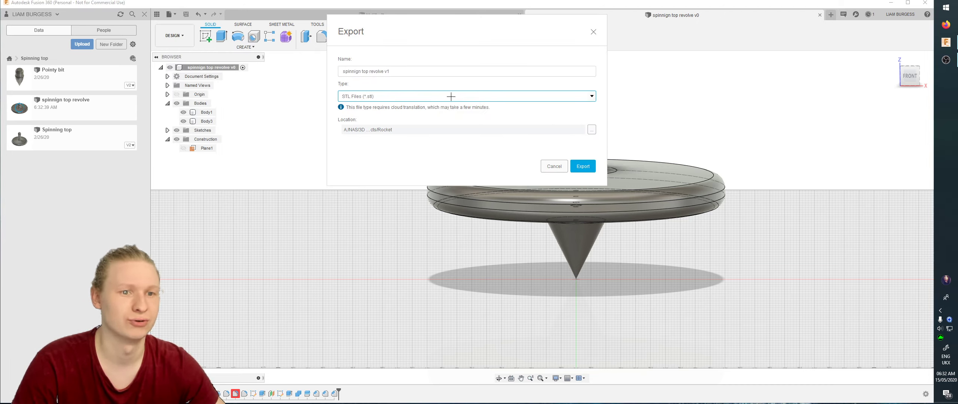
{"action": "left_click", "coordinate": [493, 98]}
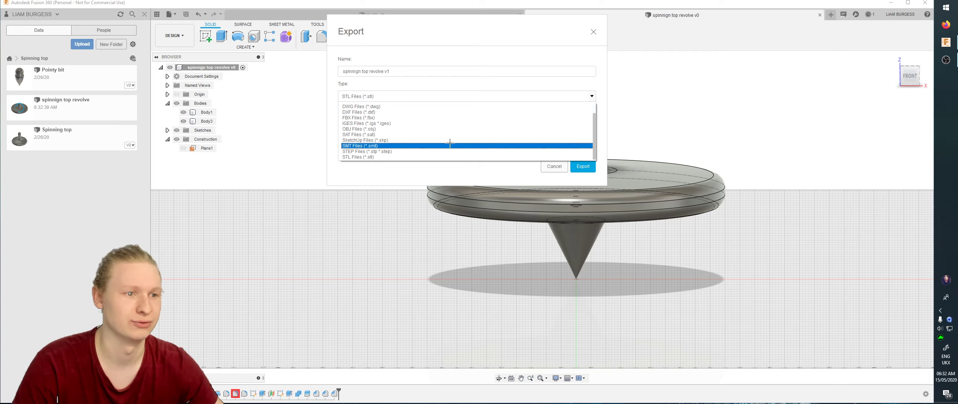
{"action": "left_click", "coordinate": [449, 156]}
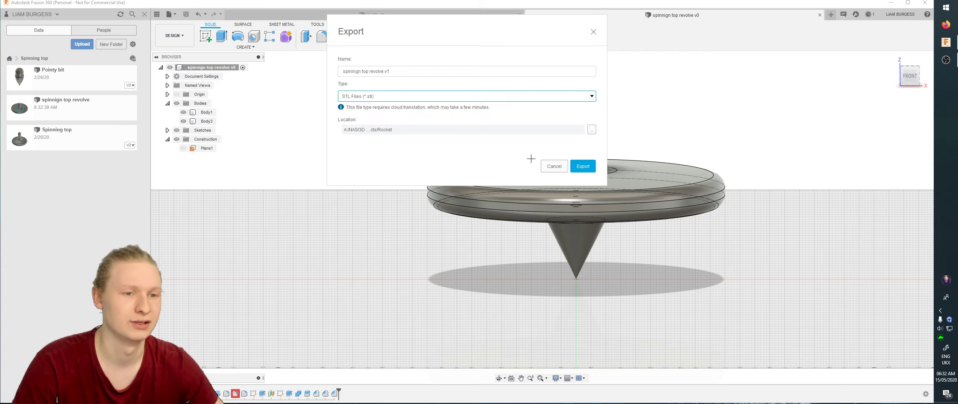
{"action": "left_click", "coordinate": [583, 166]}
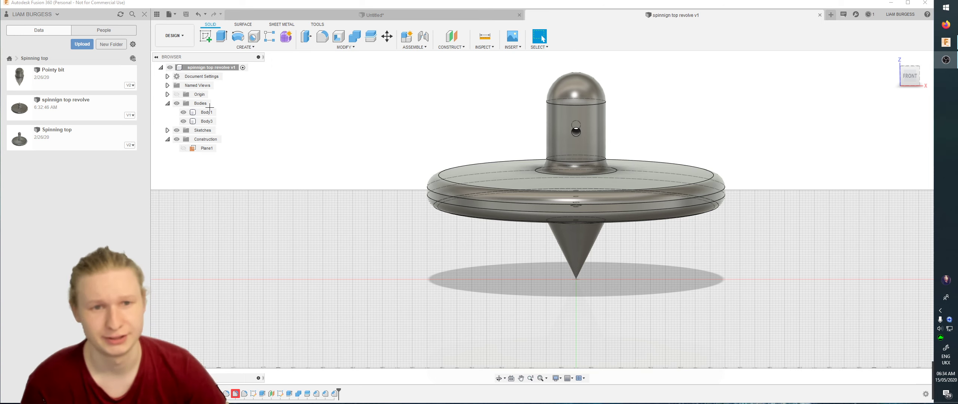
Create a new empty design and try to transfer the lower half's body into it from the spinning top design.
{"action": "left_click", "coordinate": [831, 15]}
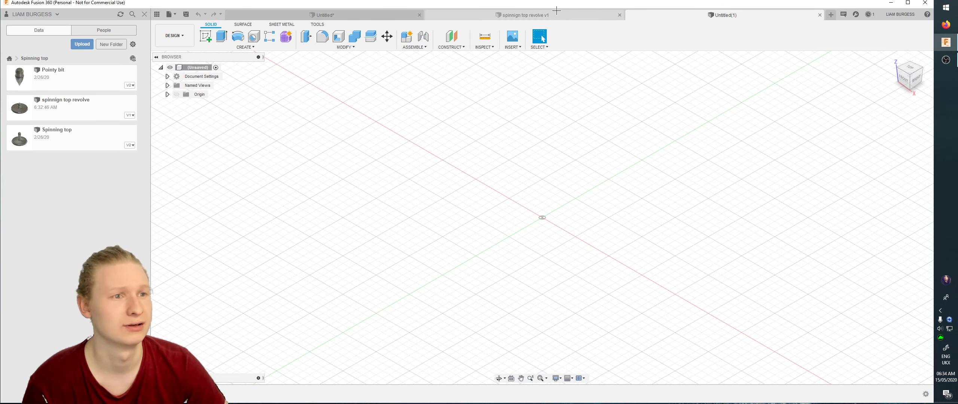
{"action": "left_click", "coordinate": [532, 15]}
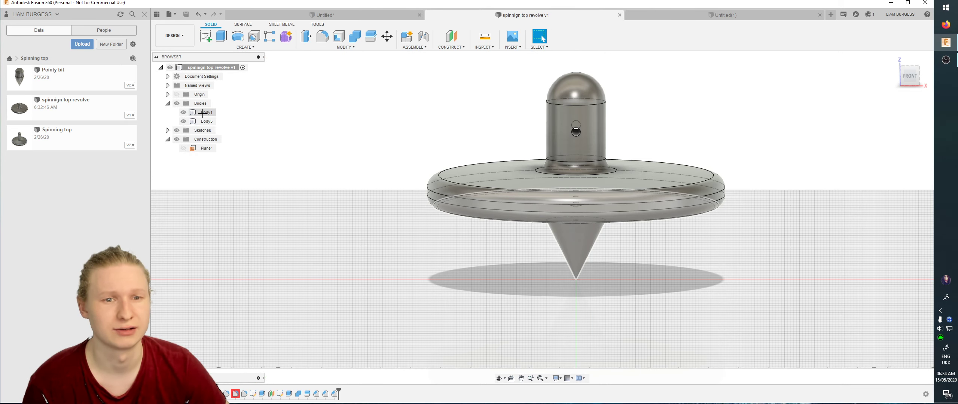
{"action": "left_click", "coordinate": [202, 112]}
{"action": "left_click_drag", "start_coordinate": [203, 112], "coordinate": [685, 15]}
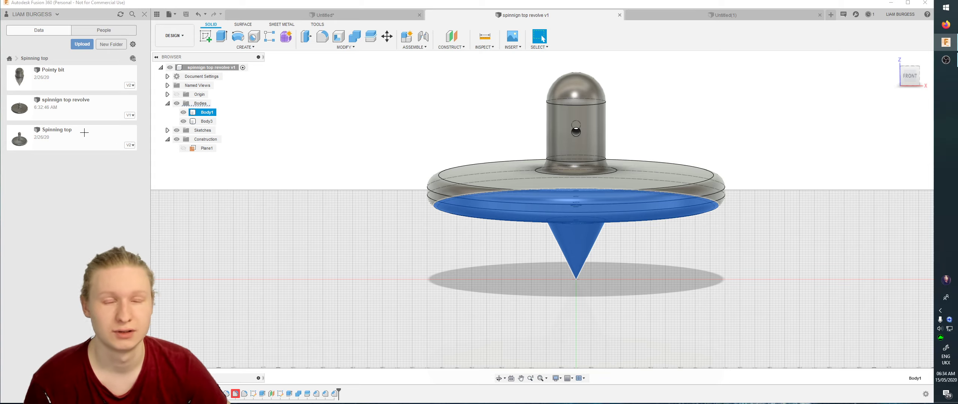
{"action": "left_click", "coordinate": [202, 121]}
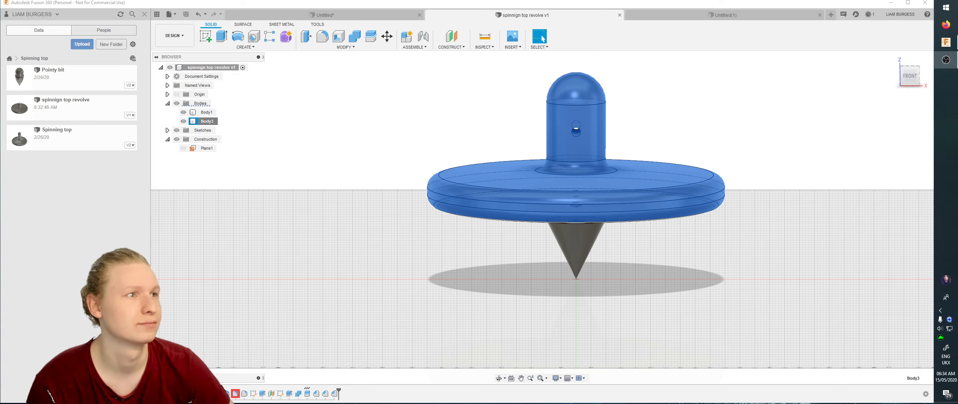
{"action": "double_click", "coordinate": [214, 121]}
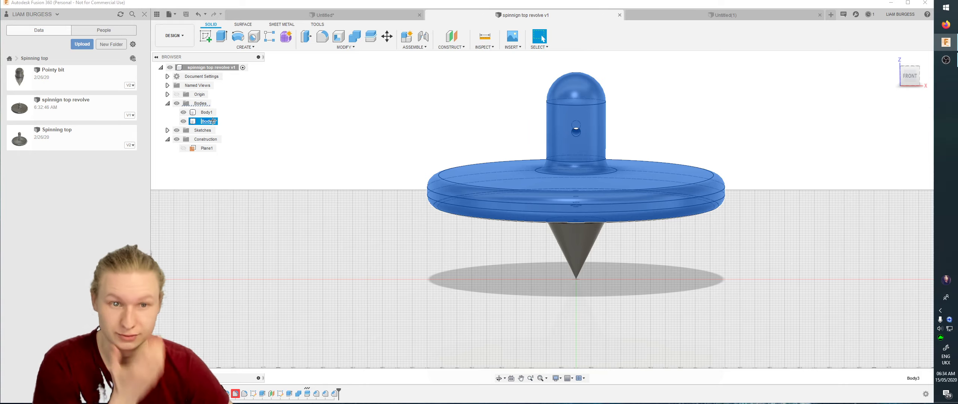
{"action": "left_click", "coordinate": [207, 112]}
{"action": "right_click", "coordinate": [212, 114]}
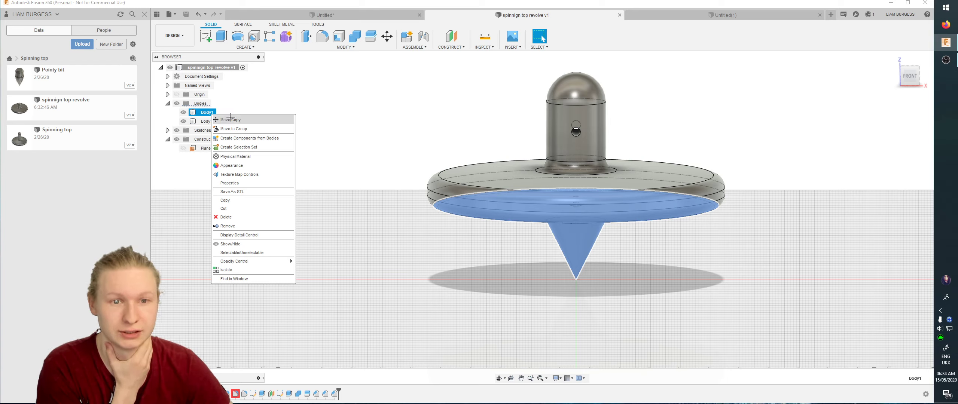
{"action": "left_click", "coordinate": [231, 119]}
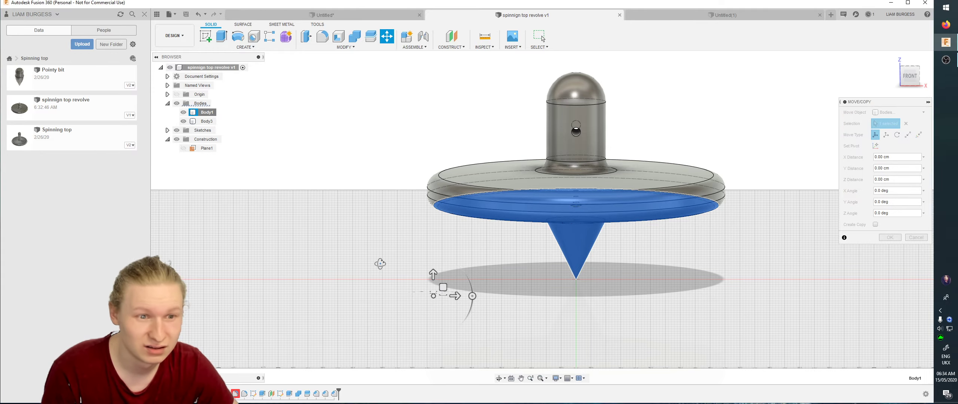
{"action": "middle_click_drag", "start_coordinate": [380, 263], "coordinate": [401, 292], "text": "shift"}
{"action": "left_click_drag", "start_coordinate": [450, 315], "coordinate": [532, 306]}
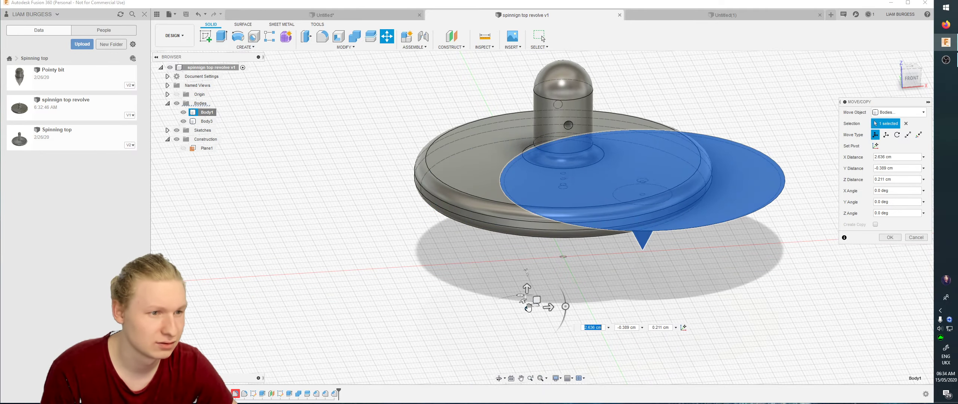
{"action": "middle_click_drag", "start_coordinate": [531, 306], "coordinate": [541, 282], "text": "shift"}
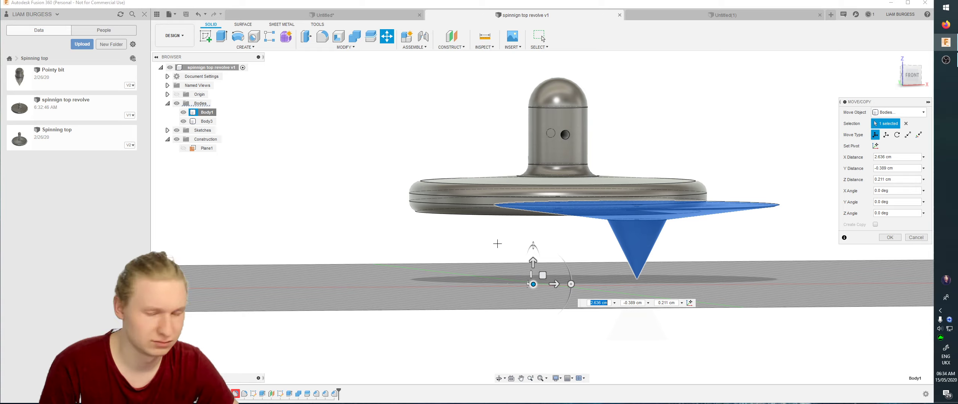
{"action": "key", "text": "Escape"}
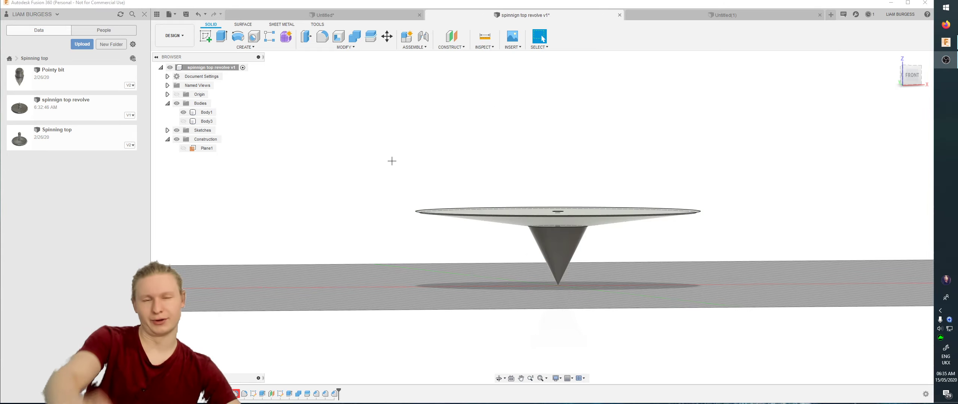
Export only the lower half, with the upper half hidden, as an STL file named "spinnign top revolve v1" to the Rocket folder.
{"action": "left_click", "coordinate": [183, 121]}
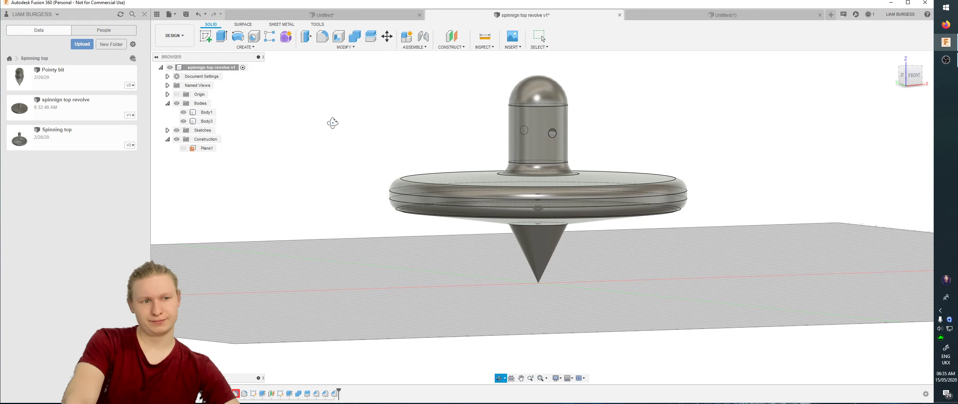
{"action": "left_click", "coordinate": [184, 121]}
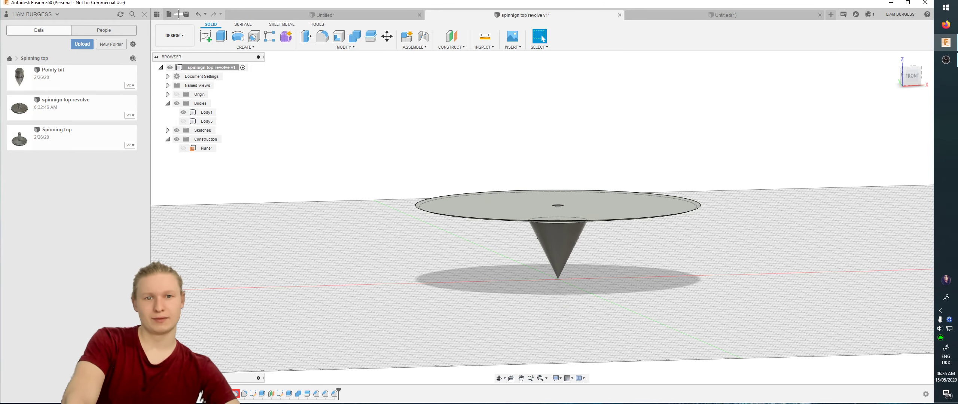
{"action": "left_click", "coordinate": [172, 15]}
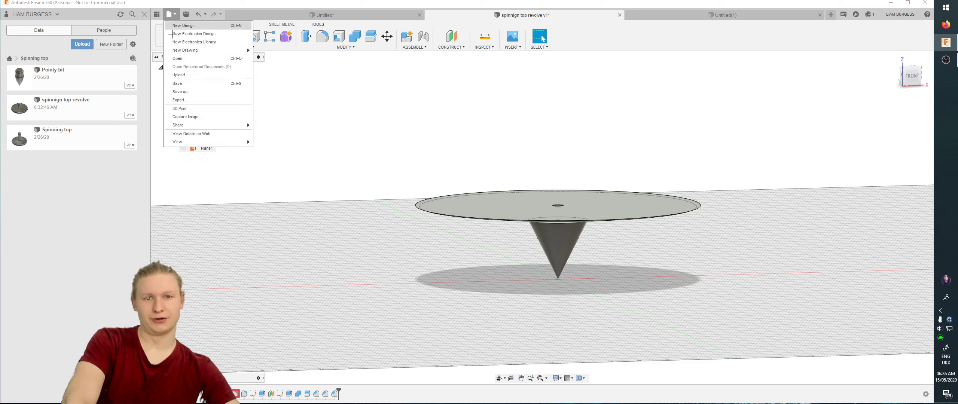
{"action": "left_click", "coordinate": [197, 99]}
{"action": "left_click", "coordinate": [486, 96]}
{"action": "left_click", "coordinate": [487, 97]}
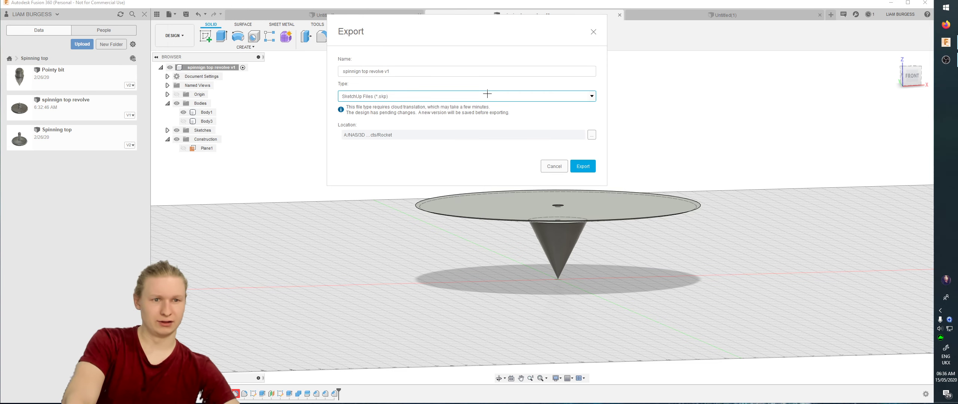
{"action": "left_click", "coordinate": [582, 166]}
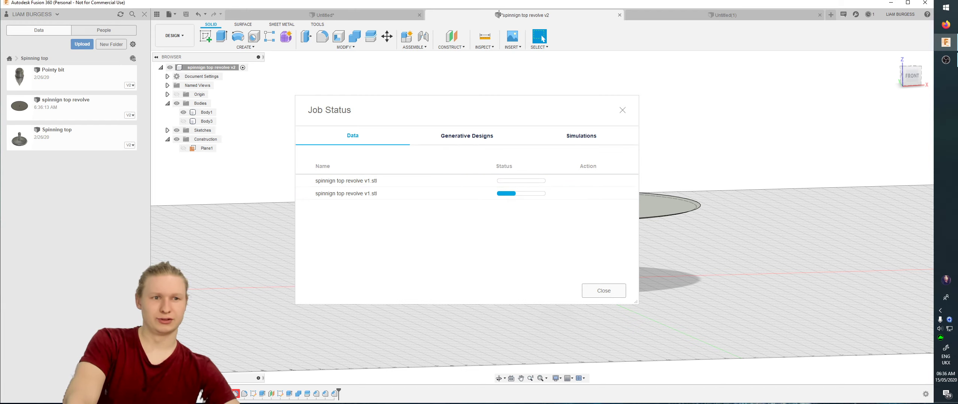
Show only the upper half and export it as an STL file named "spinnign top revolve v2" to the Rocket folder.
{"action": "left_click_drag", "start_coordinate": [568, 105], "coordinate": [693, 137]}
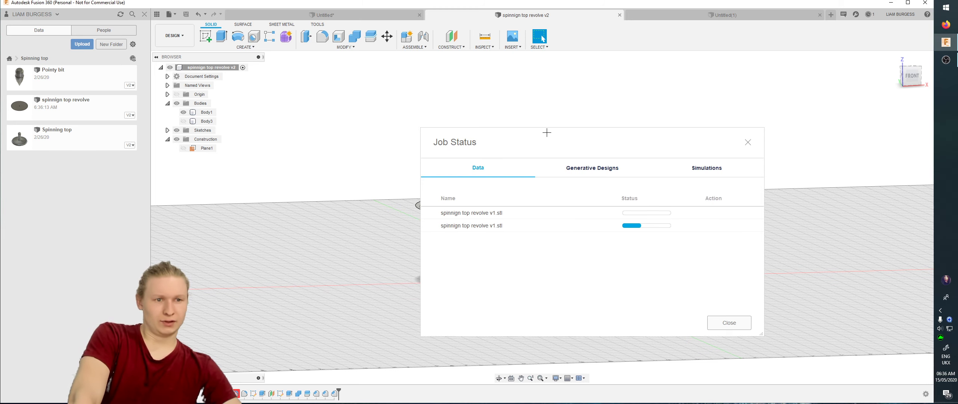
{"action": "left_click_drag", "start_coordinate": [546, 133], "coordinate": [134, 285]}
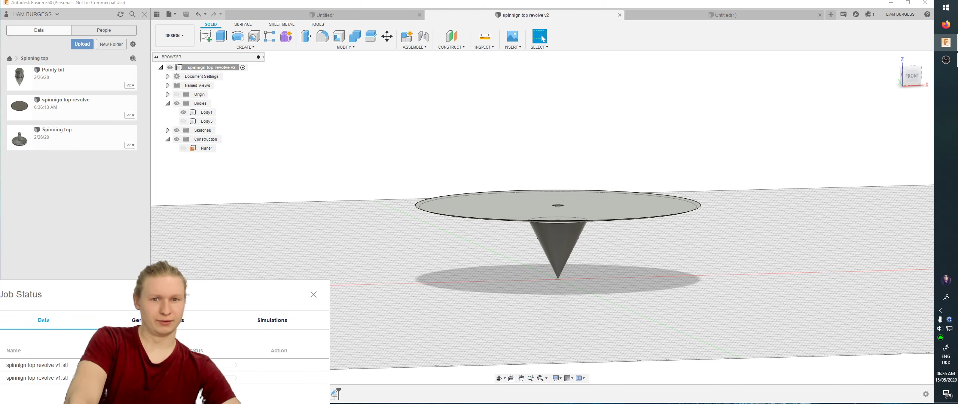
{"action": "left_click", "coordinate": [184, 121]}
{"action": "left_click", "coordinate": [184, 113]}
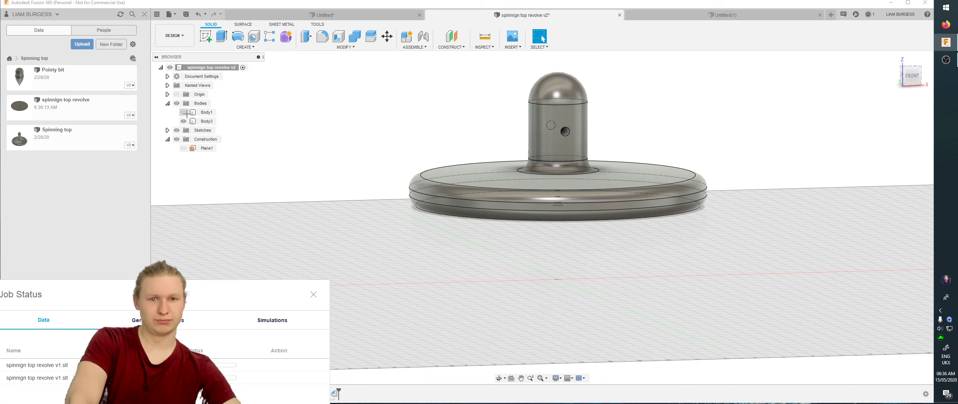
{"action": "left_click", "coordinate": [172, 15]}
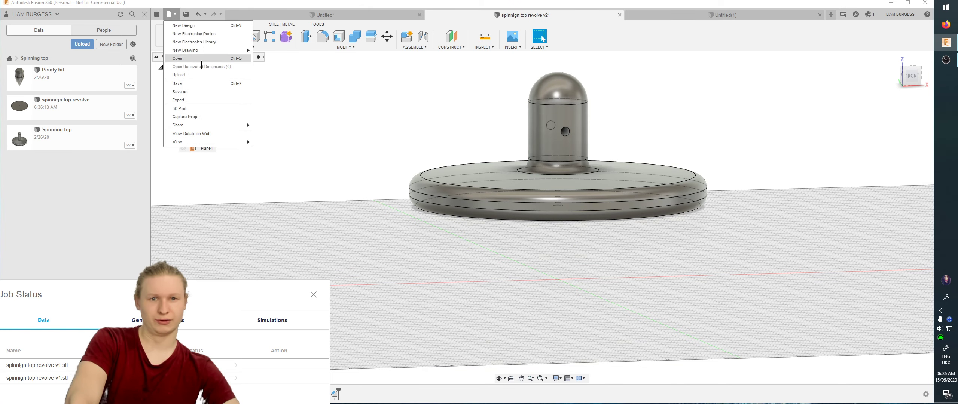
{"action": "left_click", "coordinate": [180, 100]}
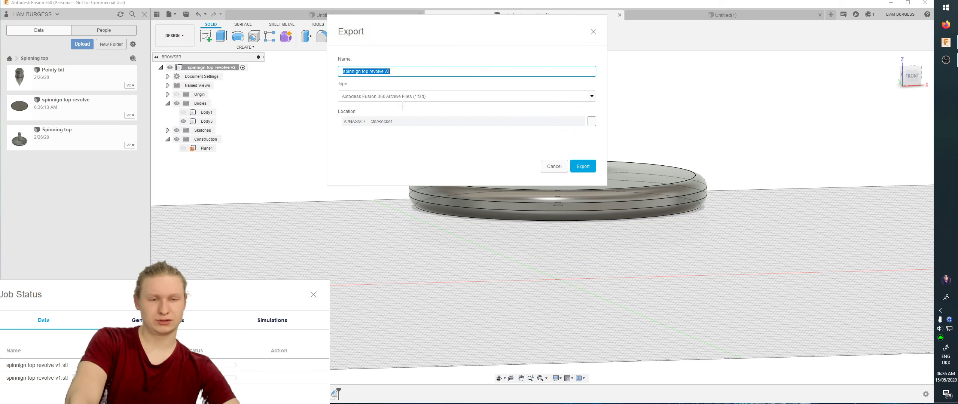
{"action": "left_click", "coordinate": [402, 97]}
{"action": "left_click", "coordinate": [401, 96]}
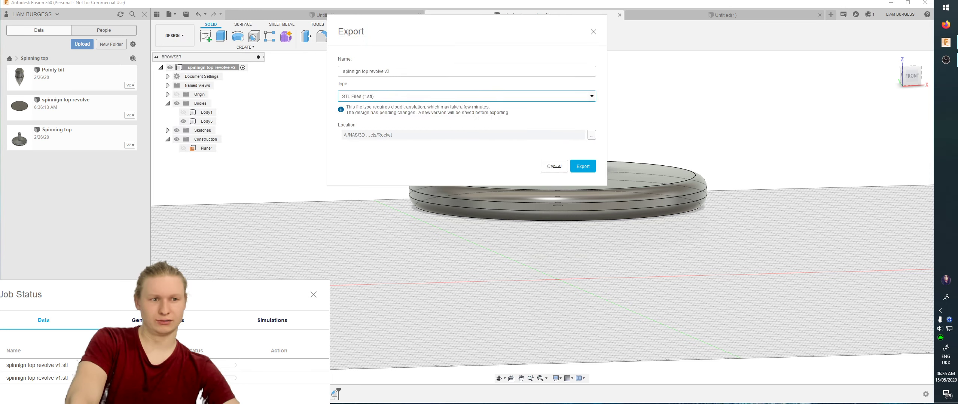
{"action": "left_click", "coordinate": [582, 166]}
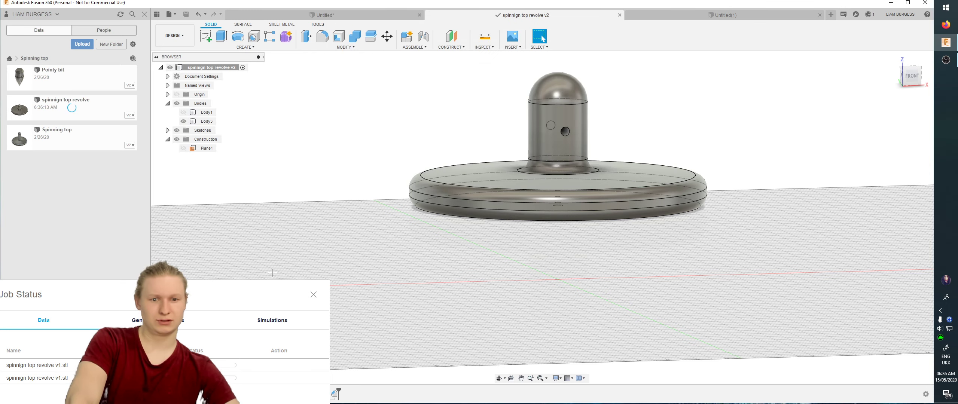
Show the exported files in File Explorer and sort the Rocket folder by date.
{"action": "left_click_drag", "start_coordinate": [233, 289], "coordinate": [319, 227]}
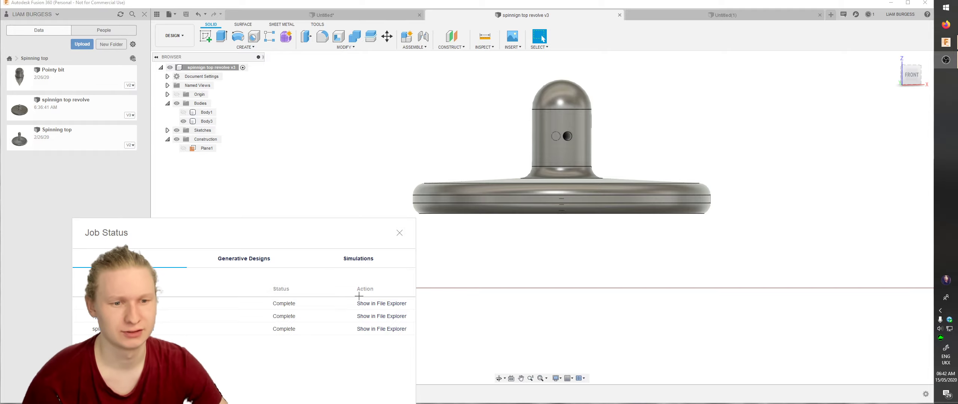
{"action": "left_click", "coordinate": [368, 316]}
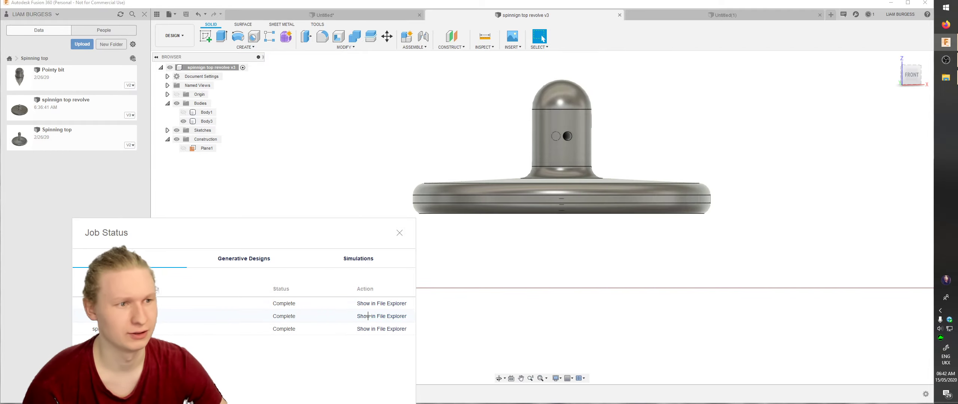
{"action": "left_click", "coordinate": [374, 303]}
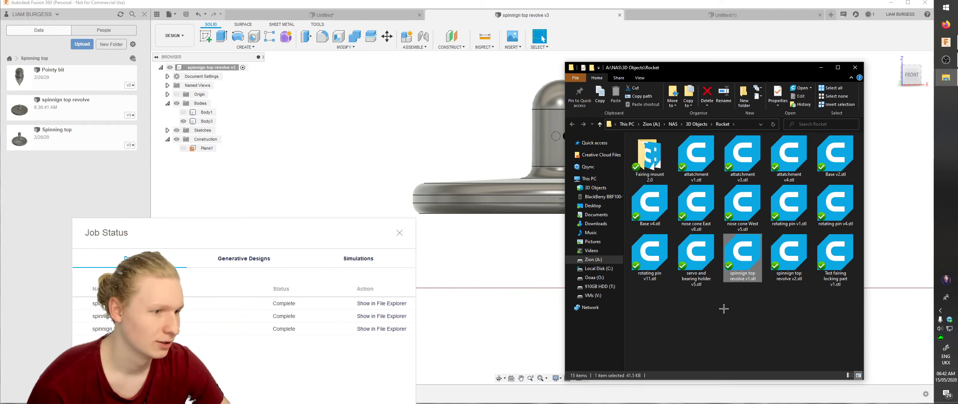
{"action": "right_click", "coordinate": [693, 325]}
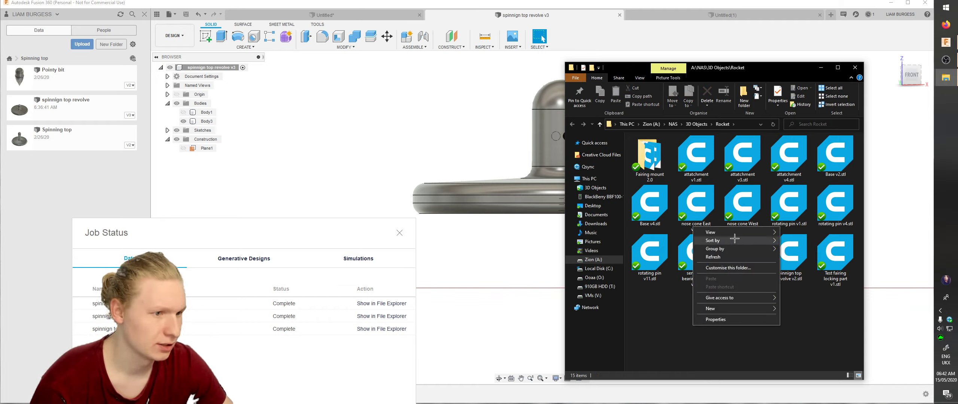
{"action": "mouse_move", "coordinate": [734, 241]}
{"action": "left_click", "coordinate": [810, 249]}
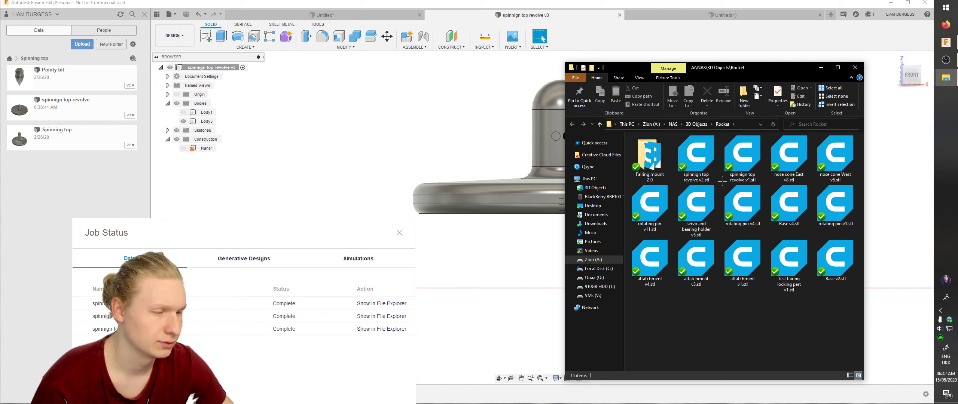
Open "spinnign top revolve v2.stl" and "spinnign top revolve v1.stl" in separate Ultimaker Cura windows.
{"action": "left_click", "coordinate": [707, 155]}
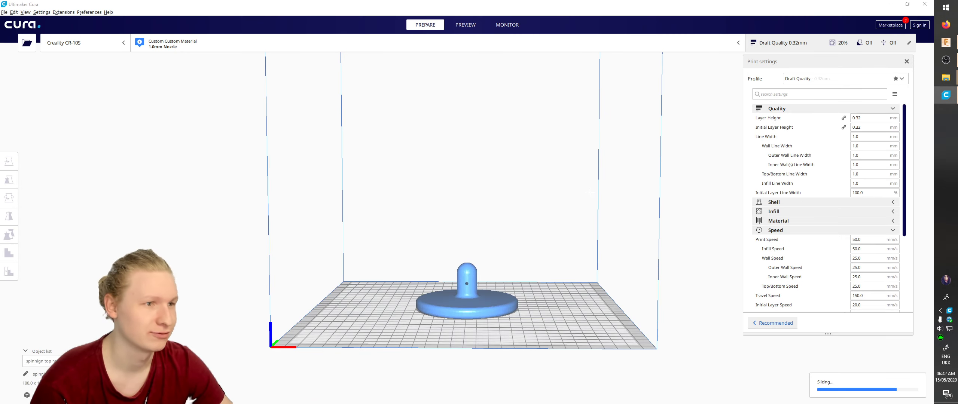
{"action": "key", "text": "super+Tab"}
{"action": "key", "text": "Right"}
{"action": "key", "text": "Return"}
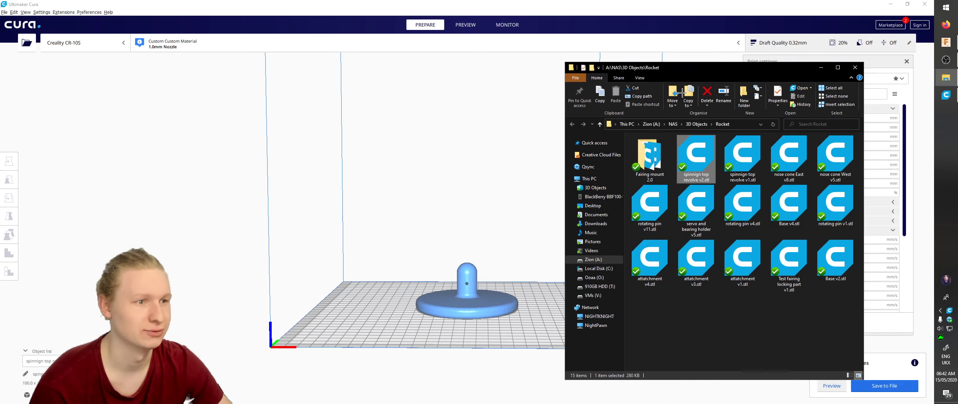
{"action": "left_click", "coordinate": [748, 145]}
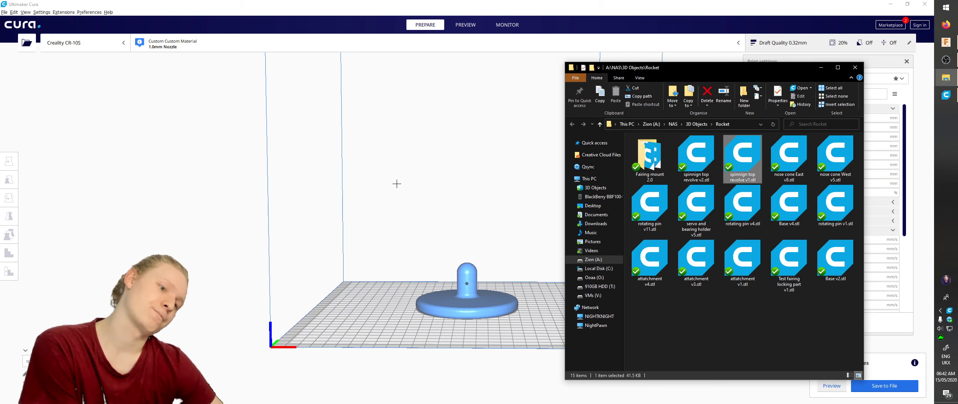
{"action": "key", "text": "Return"}
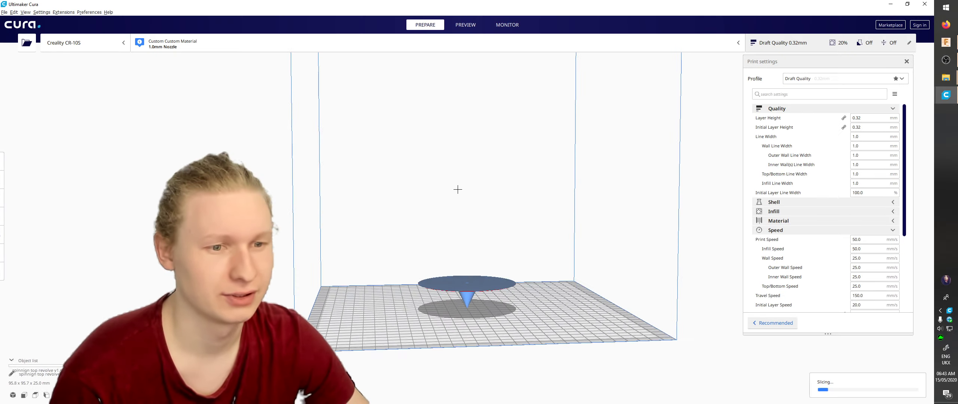
Rotate the lower half by aligning its flat disc face with the build plate, so the tip points up.
{"action": "left_click", "coordinate": [463, 284]}
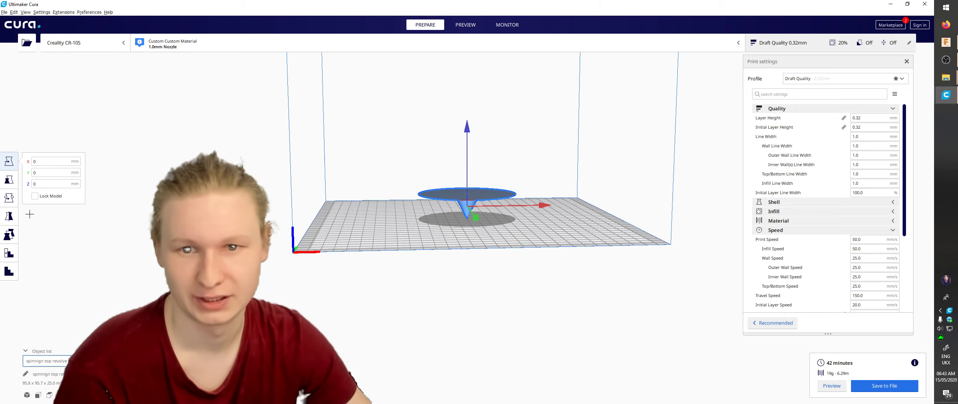
{"action": "left_click", "coordinate": [9, 197]}
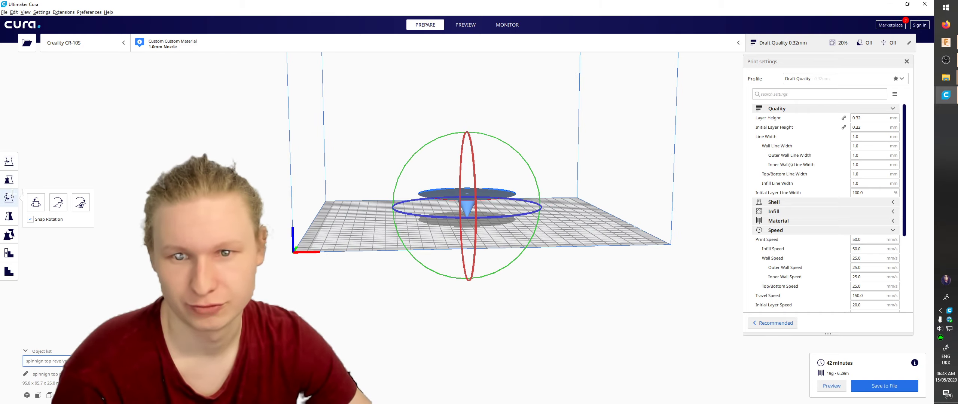
{"action": "left_click", "coordinate": [78, 205]}
{"action": "left_click", "coordinate": [439, 194]}
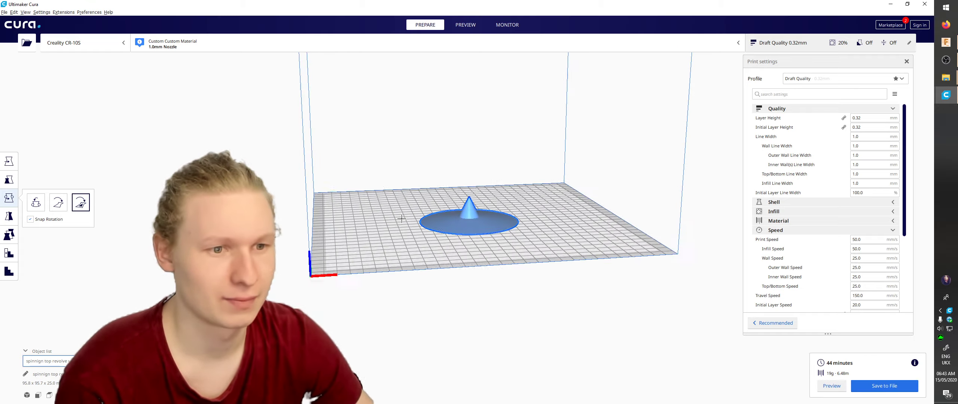
Inspect the lower half's underside on the build plate, then switch to the upper half's Cura window and examine its placement.
{"action": "right_click_drag", "start_coordinate": [402, 218], "coordinate": [412, 192]}
{"action": "scroll", "coordinate": [463, 232], "scroll_direction": "up", "scroll_amount": 5}
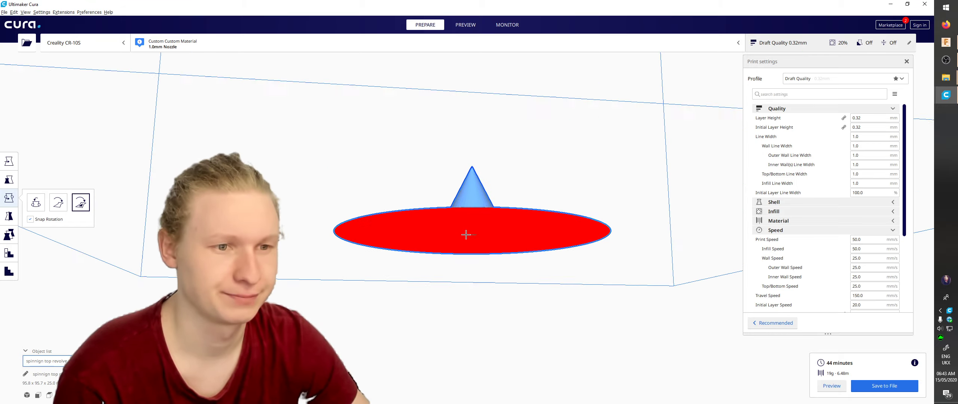
{"action": "right_click_drag", "start_coordinate": [466, 234], "coordinate": [507, 230]}
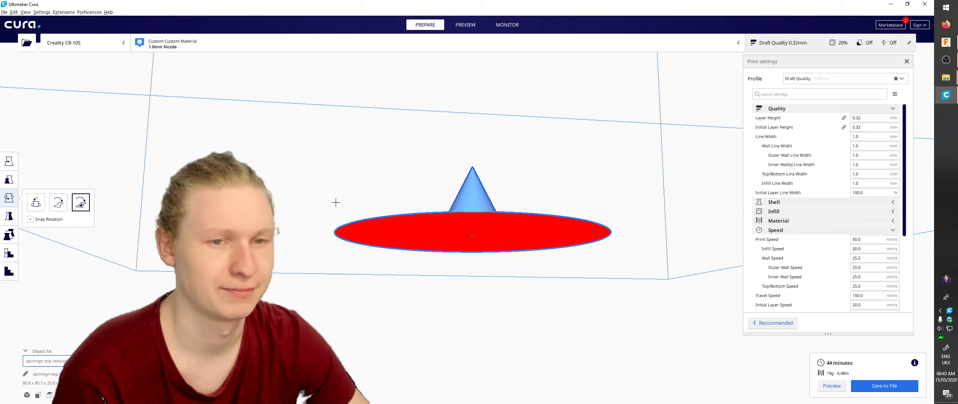
{"action": "key", "text": "super+Tab"}
{"action": "left_click", "coordinate": [132, 240]}
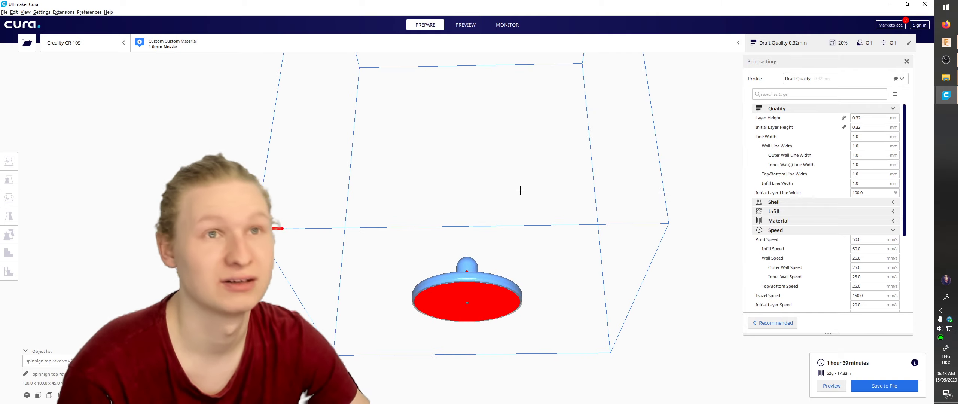
{"action": "right_click_drag", "start_coordinate": [520, 191], "coordinate": [504, 233]}
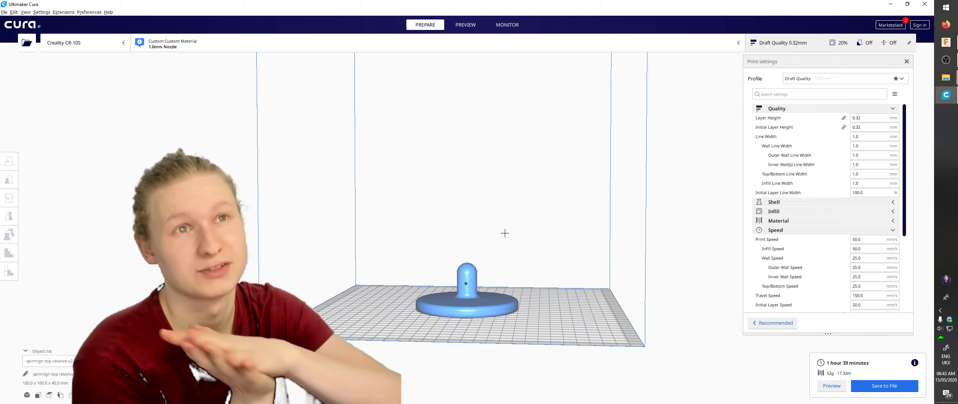